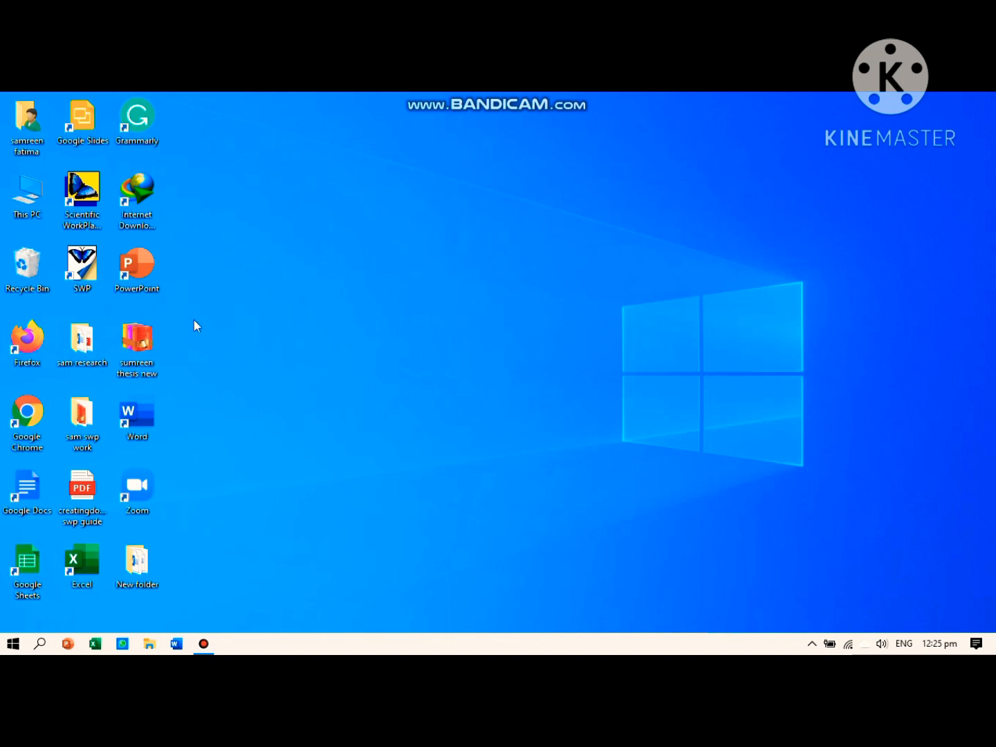
Step: Open Google Chrome, search Google for "getinto pc" and open the Get Into PC website from the results
{"action": "double_click", "coordinate": [28, 411]}
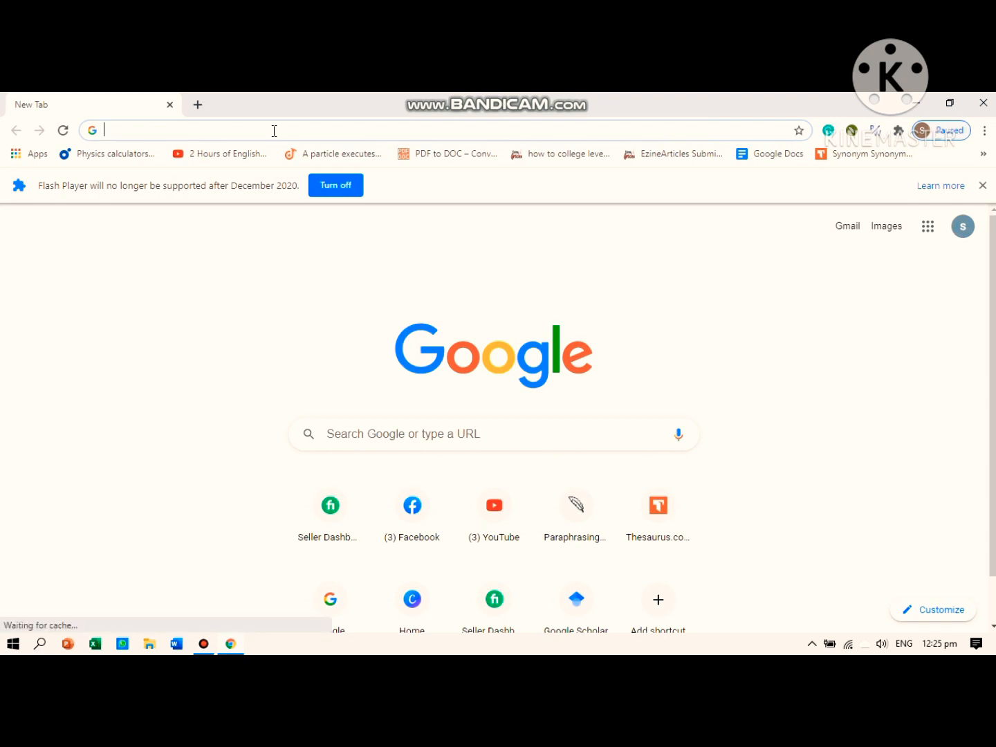
{"action": "left_click", "coordinate": [381, 433]}
{"action": "type", "text": "ge"}
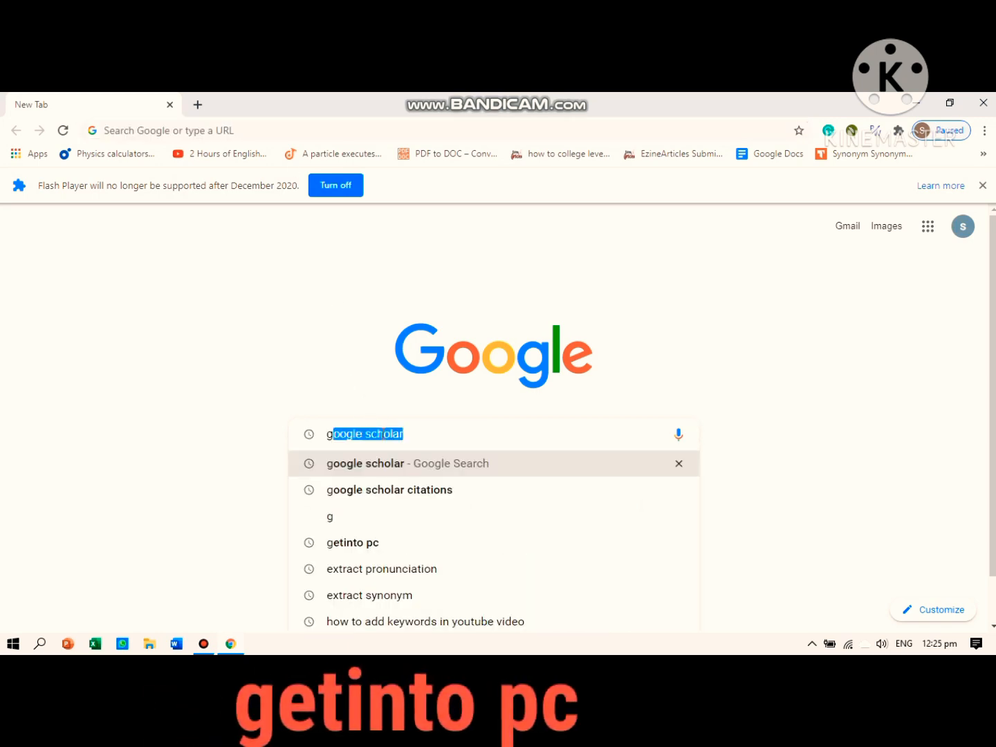
{"action": "type", "text": "t"}
{"action": "key", "text": "Return"}
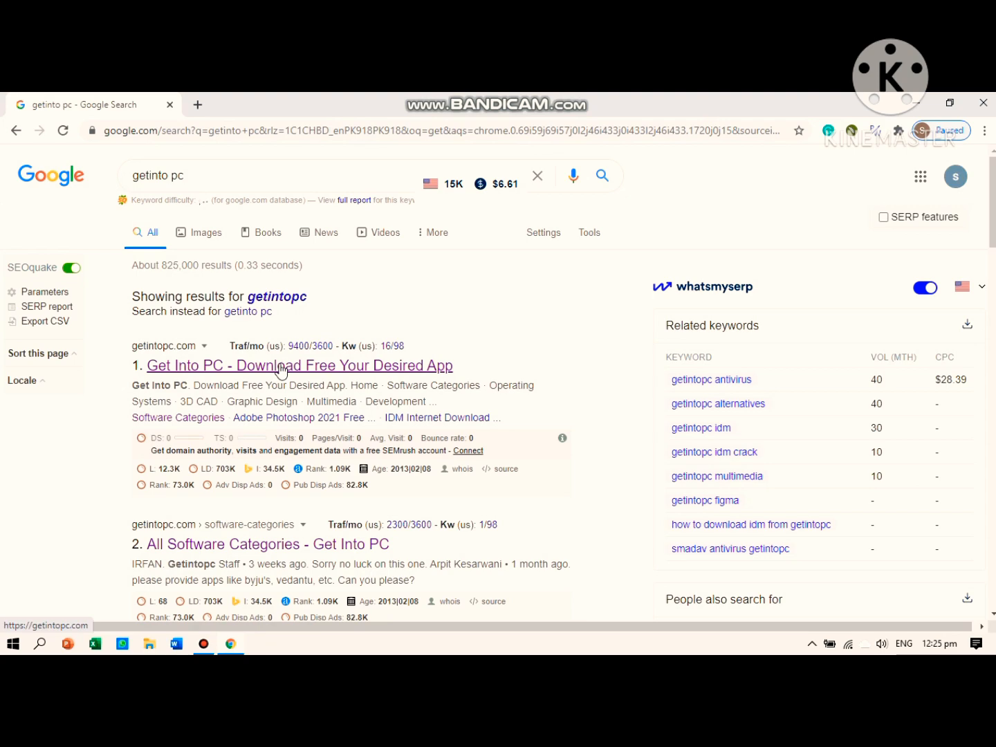
{"action": "left_click", "coordinate": [281, 371]}
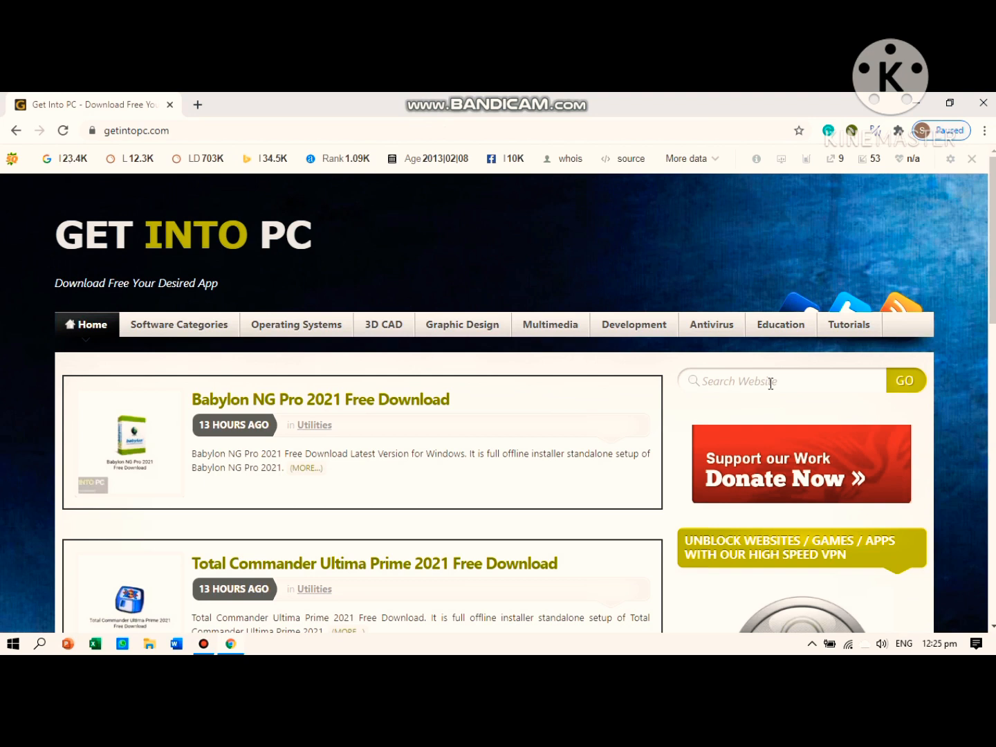
Step: Search the Get Into PC website for "scientific workplace 5.5"
{"action": "left_click", "coordinate": [785, 383]}
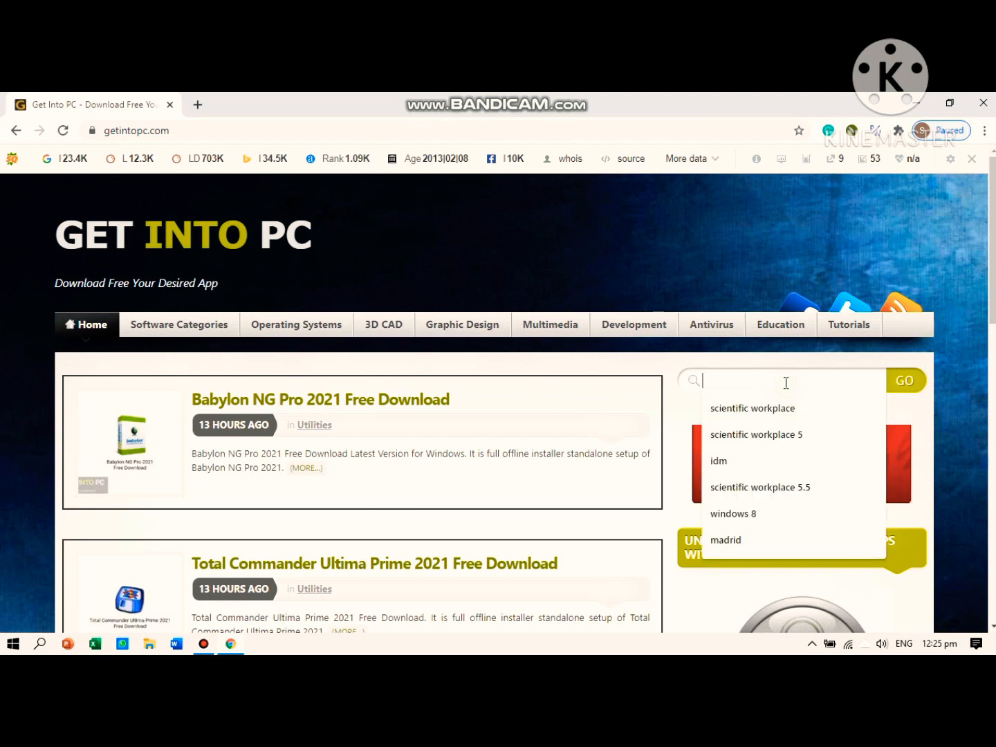
{"action": "left_click", "coordinate": [785, 409]}
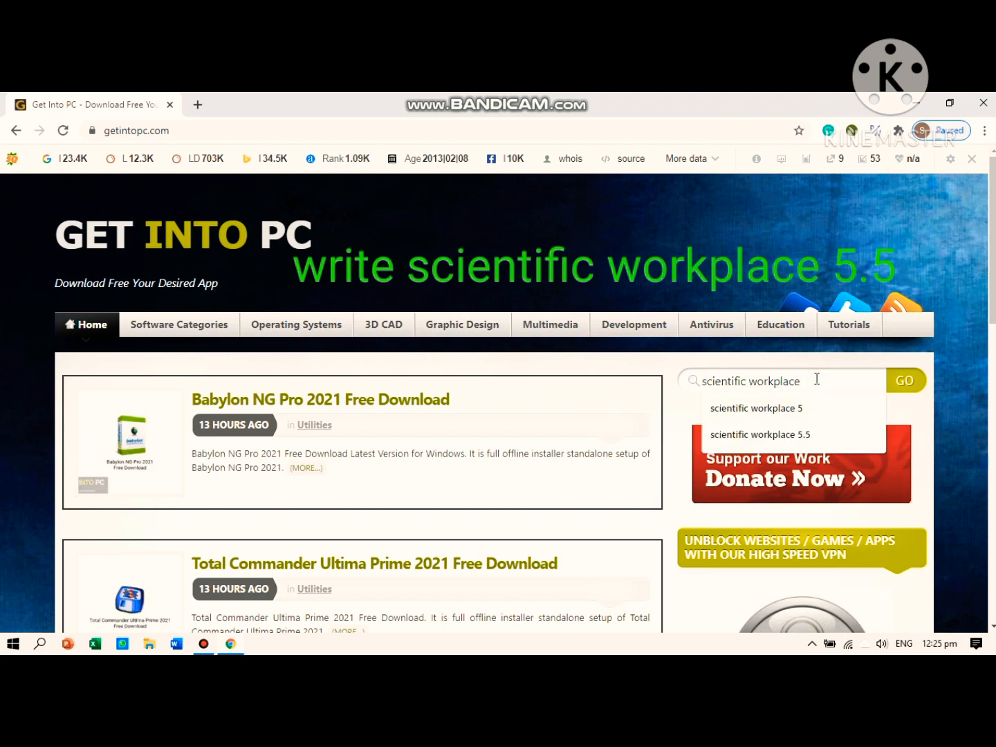
{"action": "type", "text": "5"}
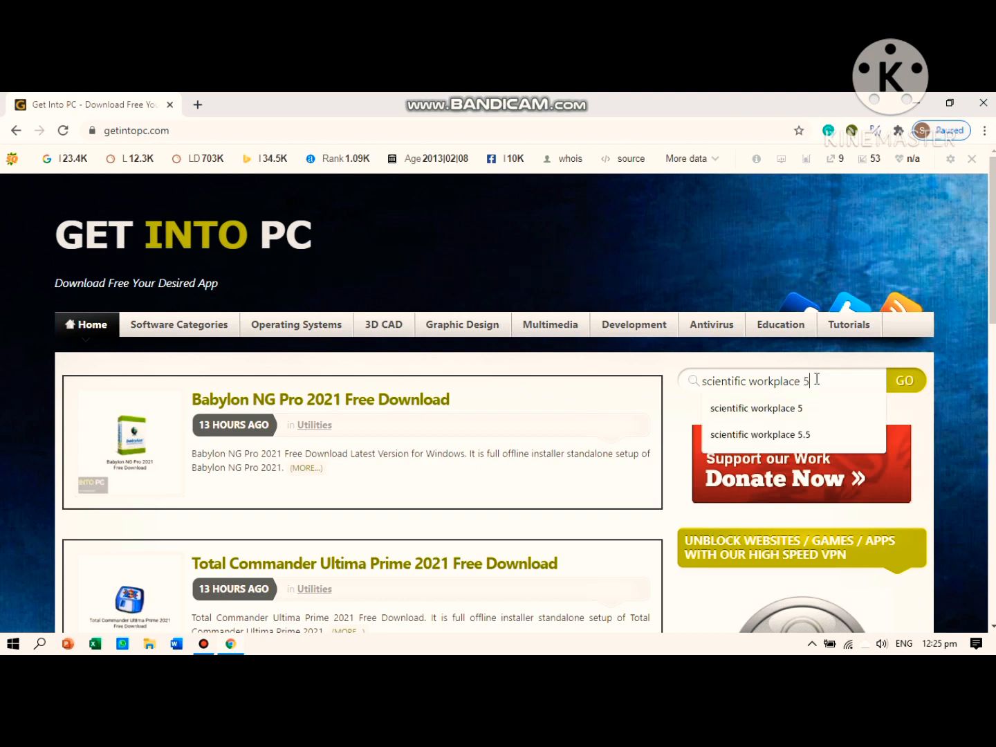
{"action": "type", "text": ".5"}
{"action": "key", "text": "Return"}
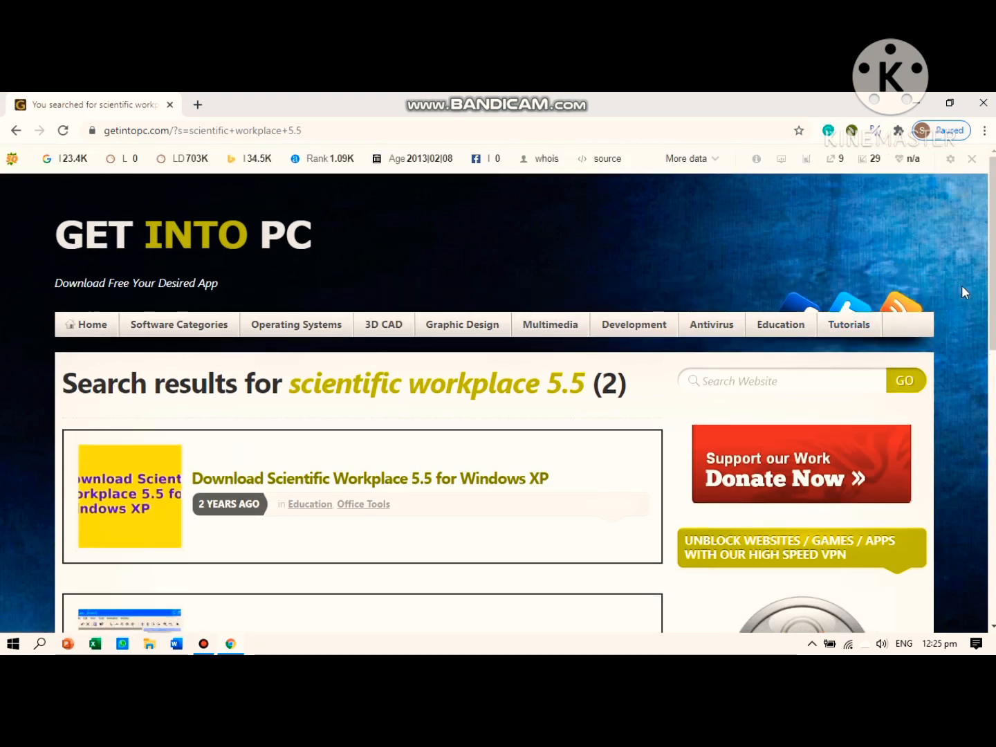
Step: Open the "Download Scientific Workplace 5.5 for Windows XP" result in a new tab and go to its download section
{"action": "left_click_drag", "start_coordinate": [993, 292], "coordinate": [994, 371]}
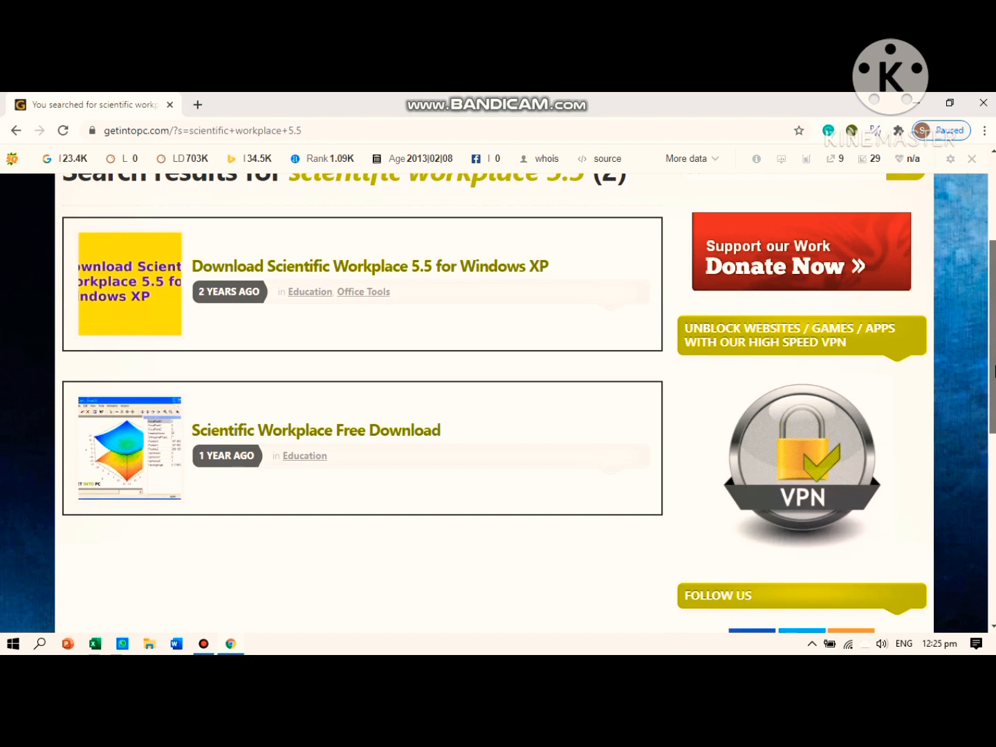
{"action": "scroll", "coordinate": [994, 371], "scroll_direction": "up", "scroll_amount": 1}
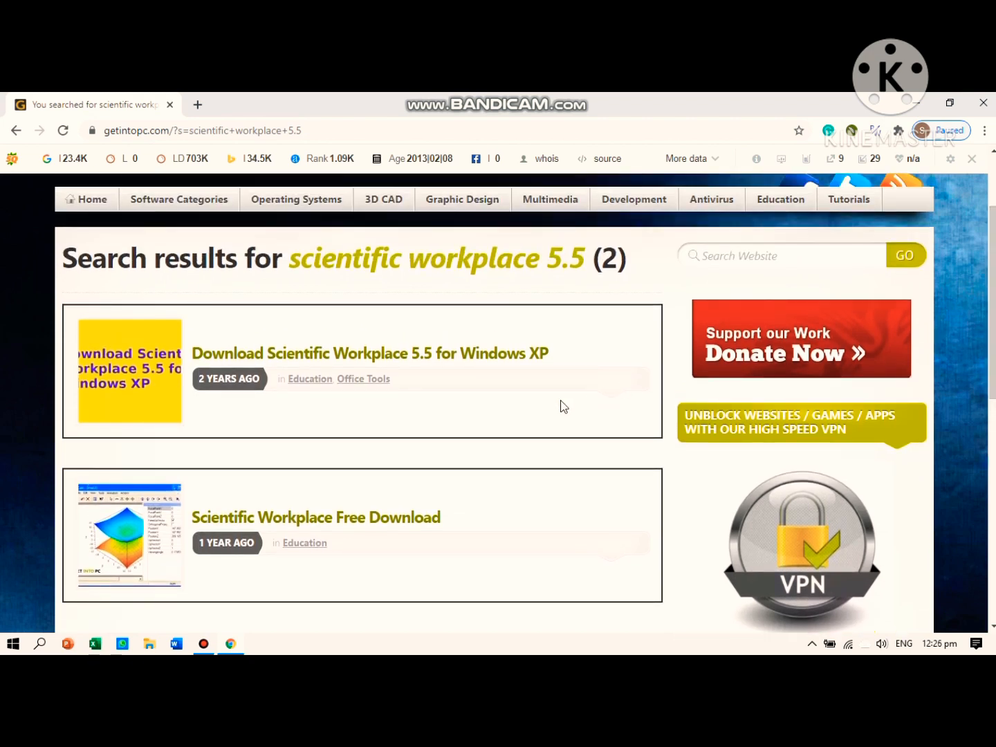
{"action": "right_click", "coordinate": [512, 358]}
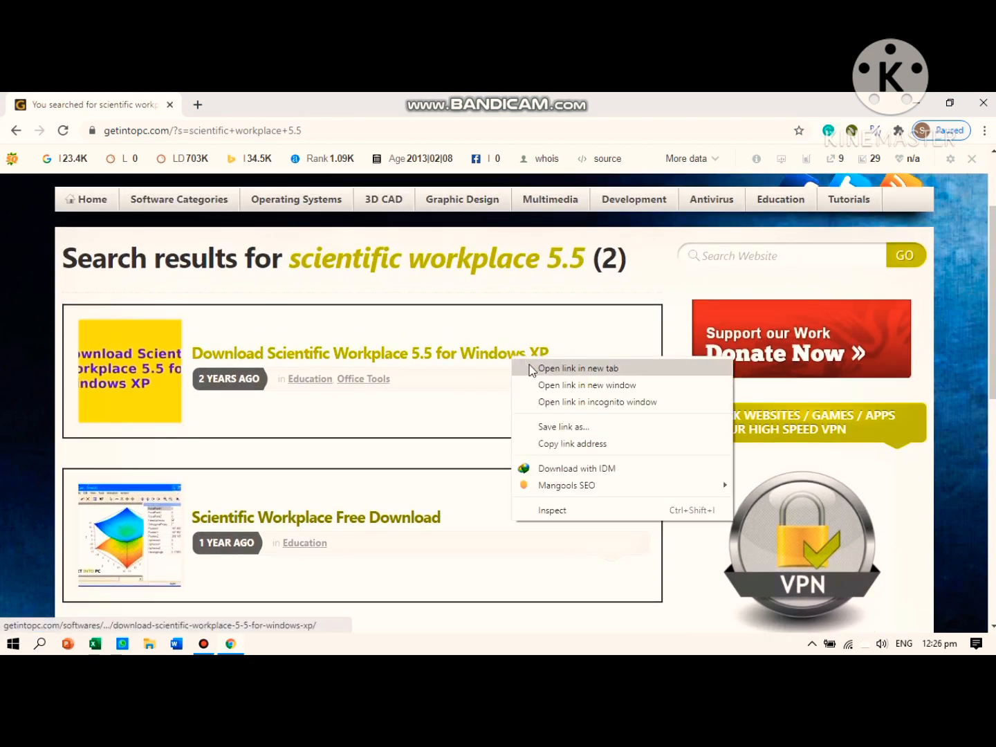
{"action": "left_click", "coordinate": [533, 370]}
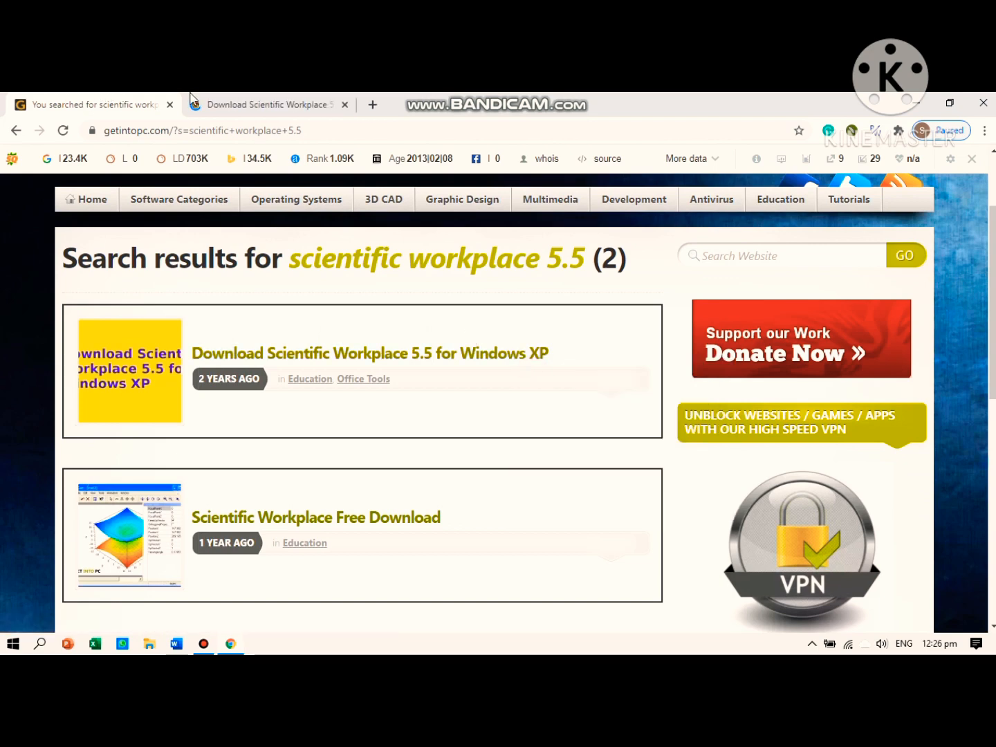
{"action": "left_click", "coordinate": [231, 104]}
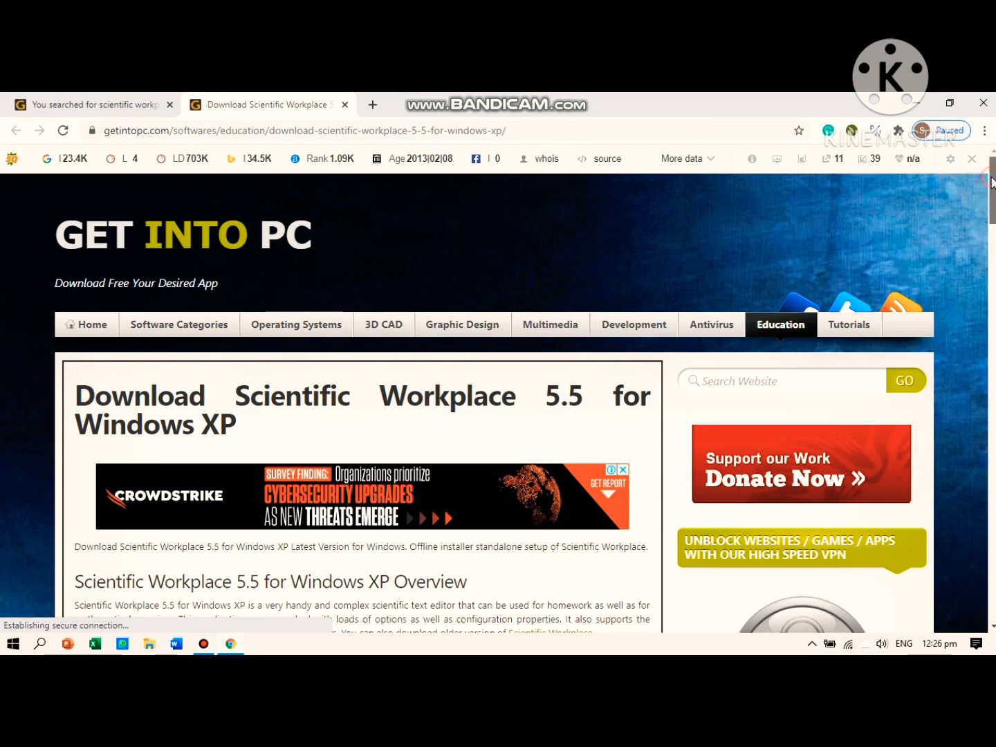
{"action": "scroll", "coordinate": [994, 197], "scroll_direction": "down", "scroll_amount": 1}
{"action": "left_click_drag", "start_coordinate": [994, 196], "coordinate": [994, 277]}
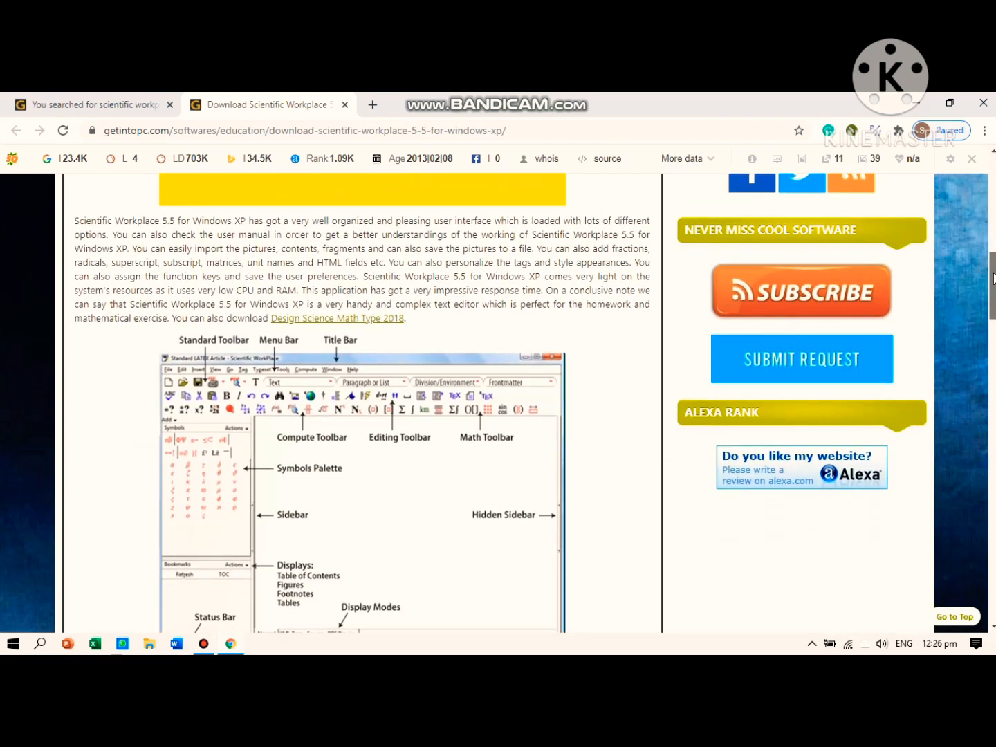
{"action": "left_click_drag", "start_coordinate": [993, 278], "coordinate": [993, 499]}
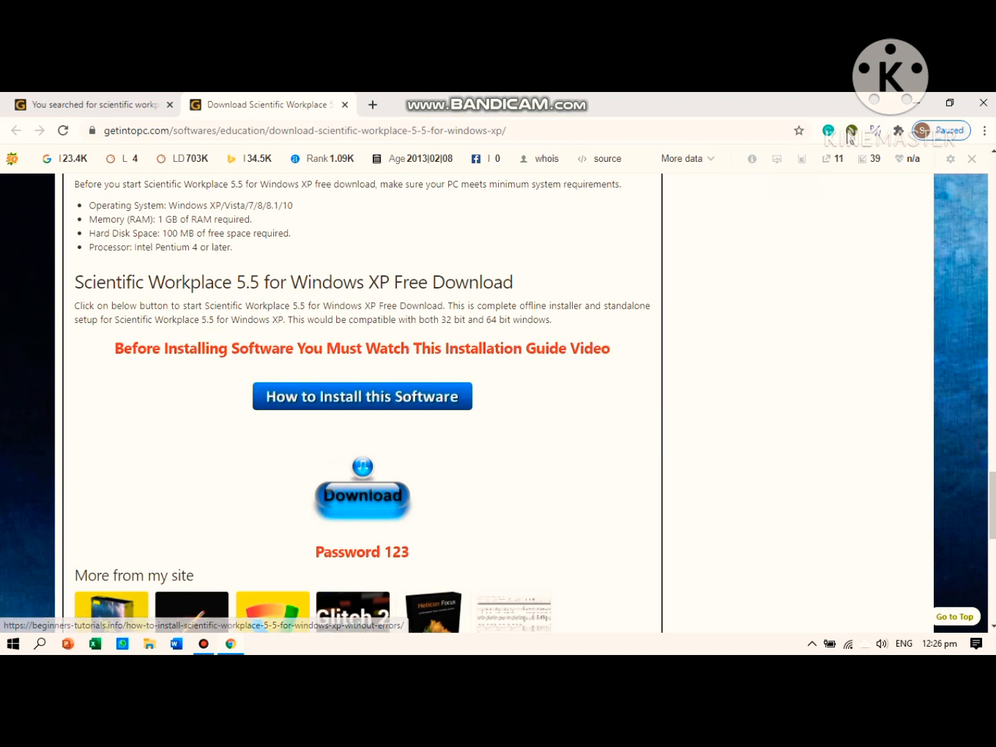
Step: Minimize the browser, launch Scientific WorkPlace from the desktop and start a new document
{"action": "left_click", "coordinate": [913, 105]}
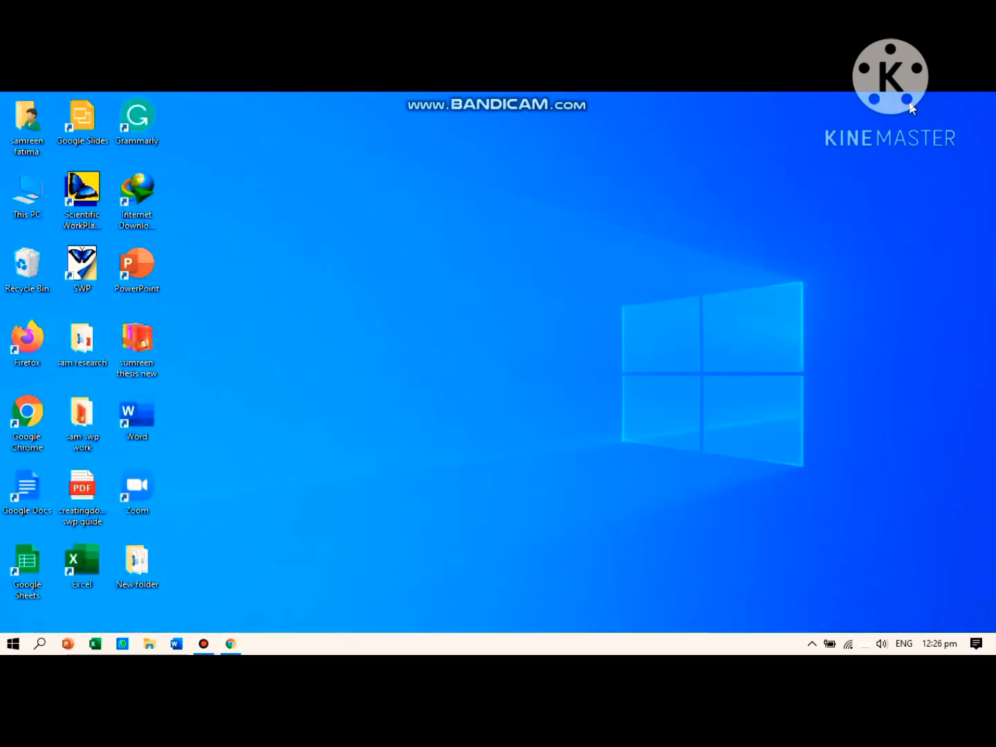
{"action": "double_click", "coordinate": [88, 208]}
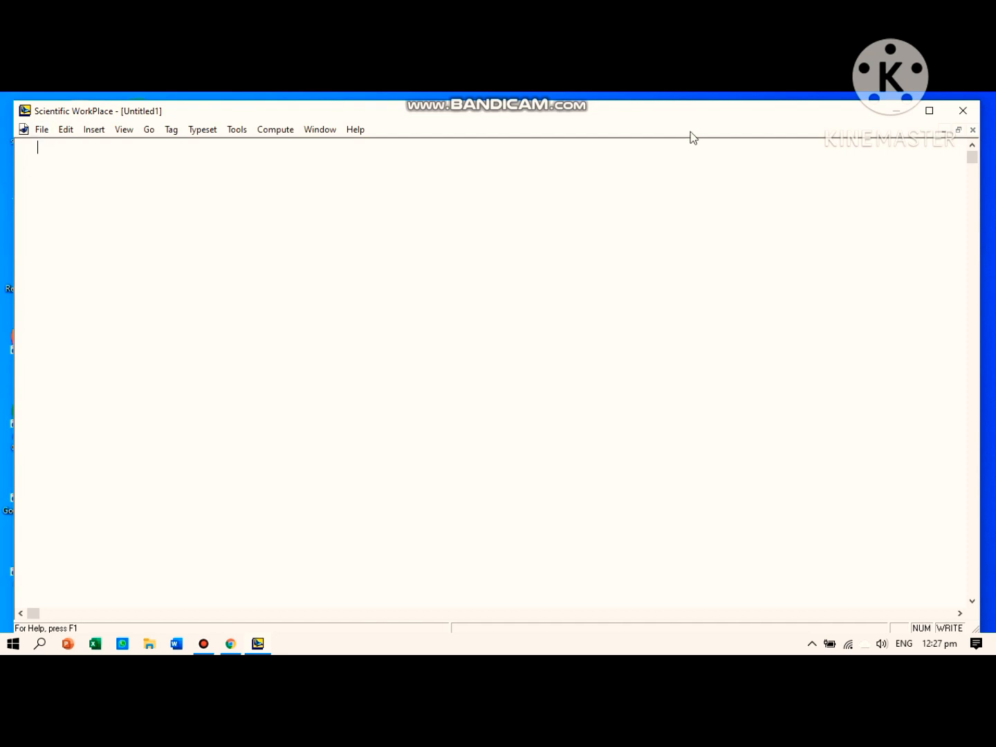
{"action": "left_click", "coordinate": [41, 131]}
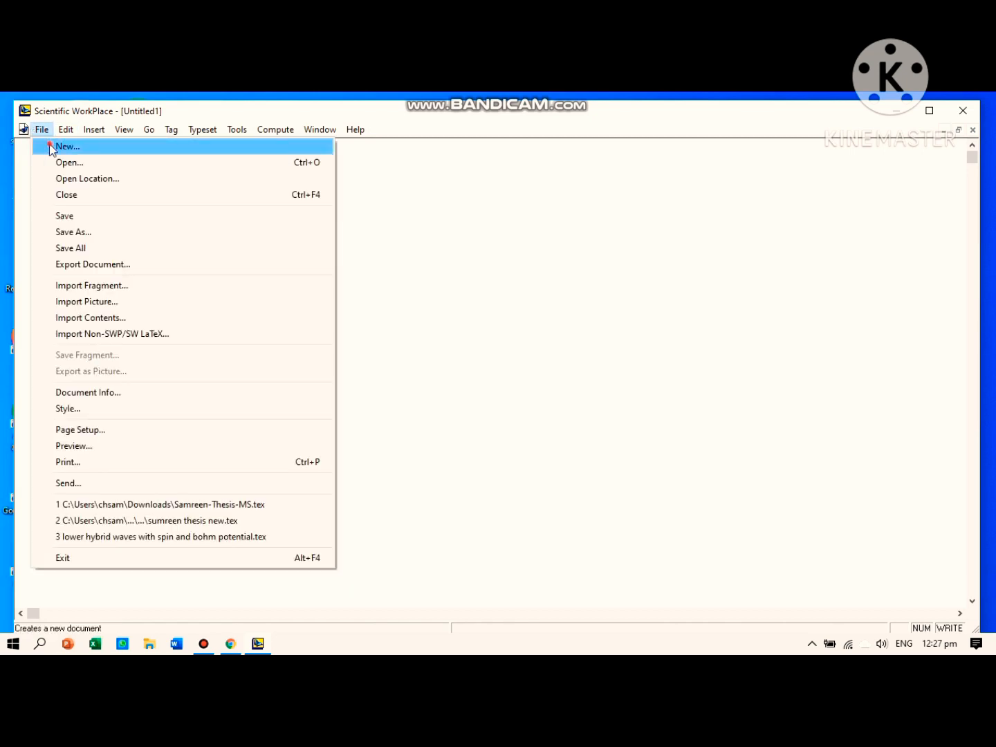
{"action": "left_click", "coordinate": [50, 148]}
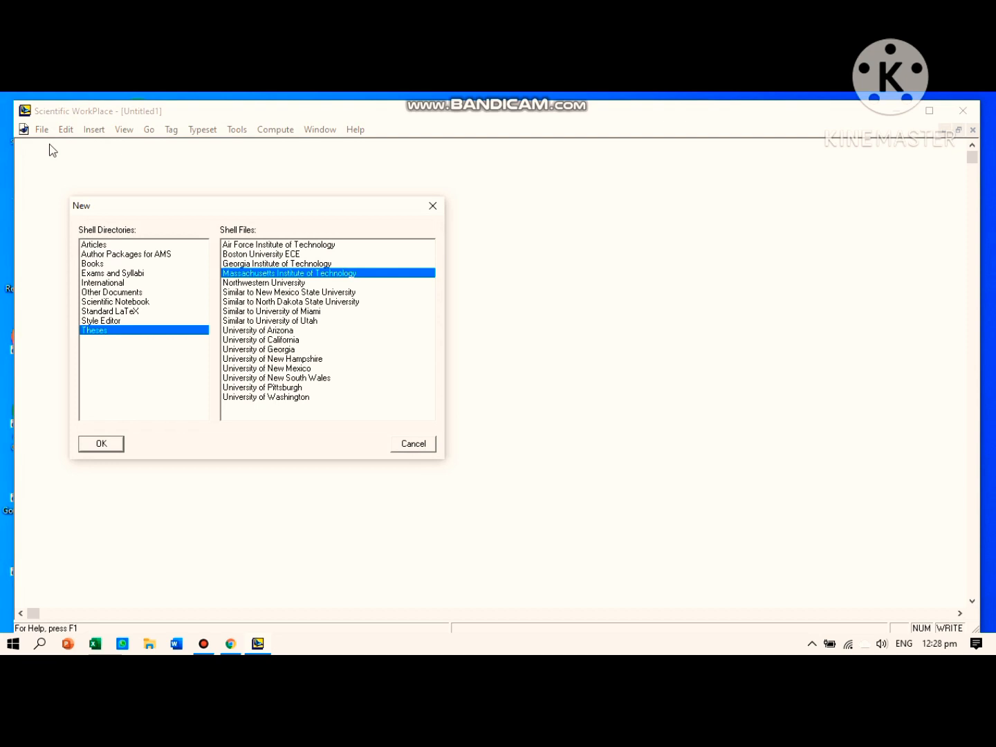
Step: Look through the Articles, Books and International shells, and create the document from the Massachusetts Institute of Technology shell under Theses
{"action": "left_click", "coordinate": [103, 247]}
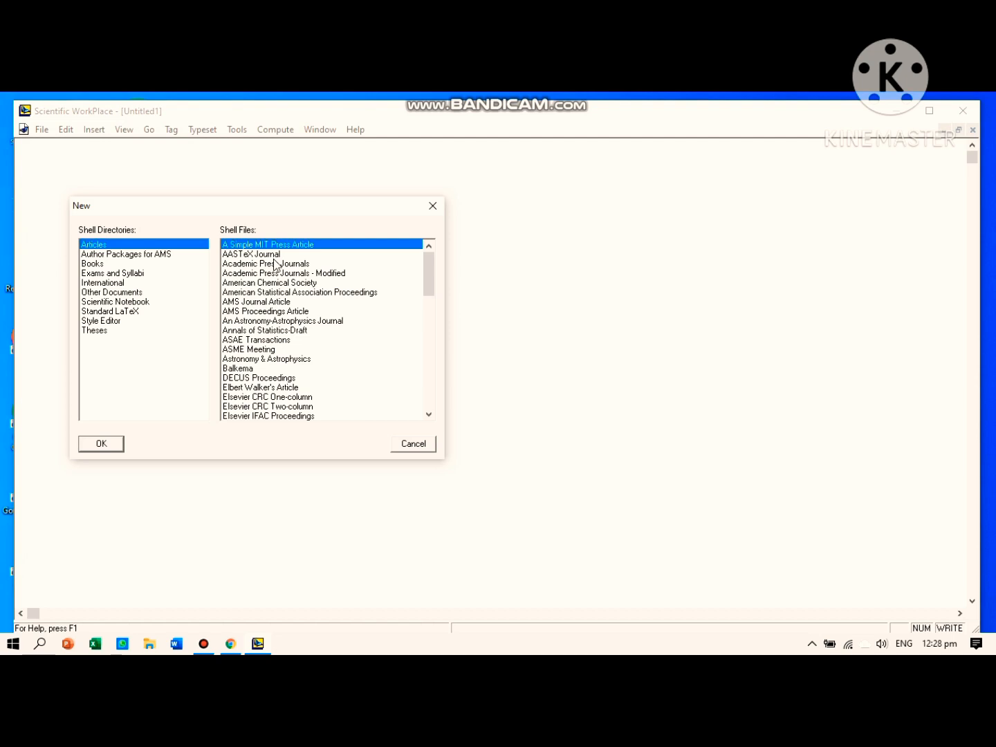
{"action": "left_click", "coordinate": [118, 266]}
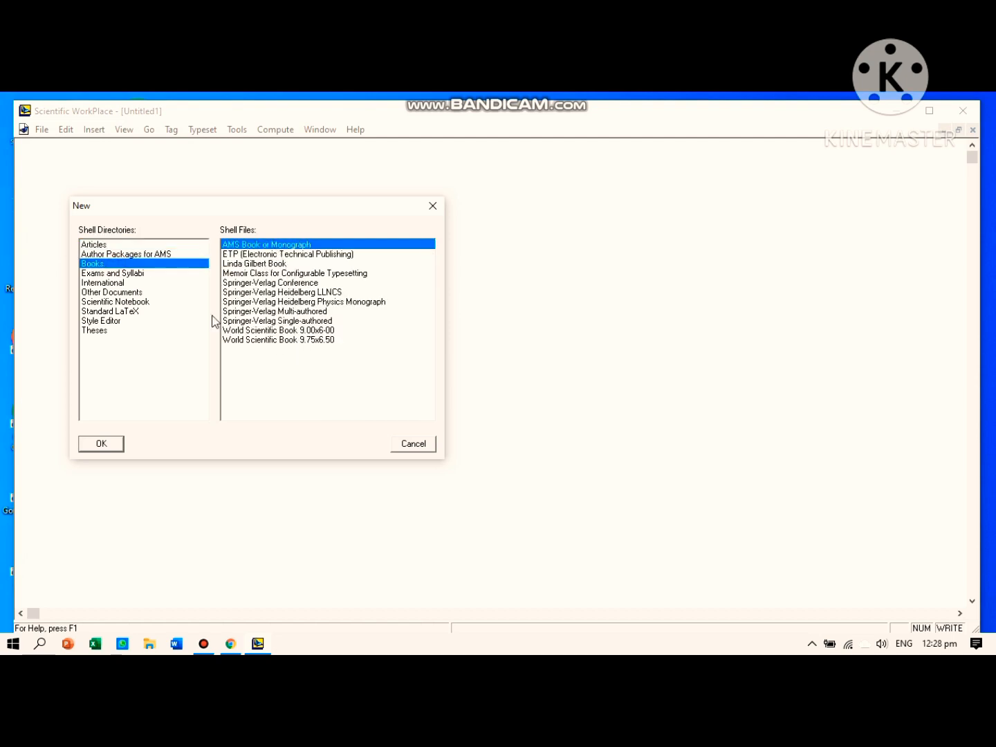
{"action": "left_click", "coordinate": [118, 283]}
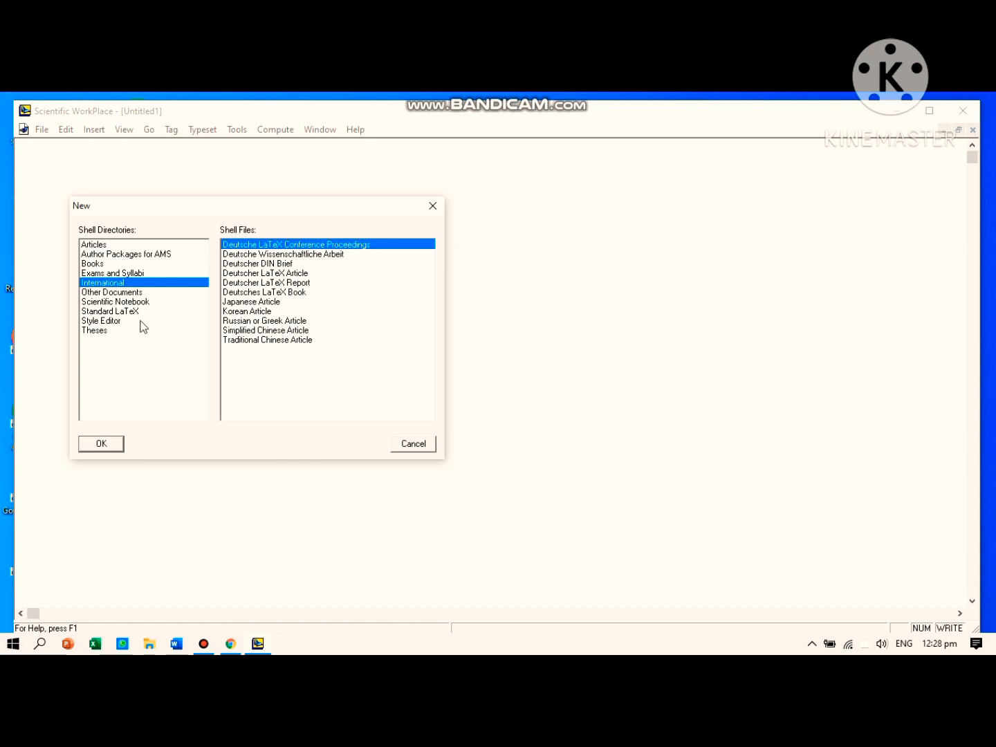
{"action": "left_click", "coordinate": [99, 333]}
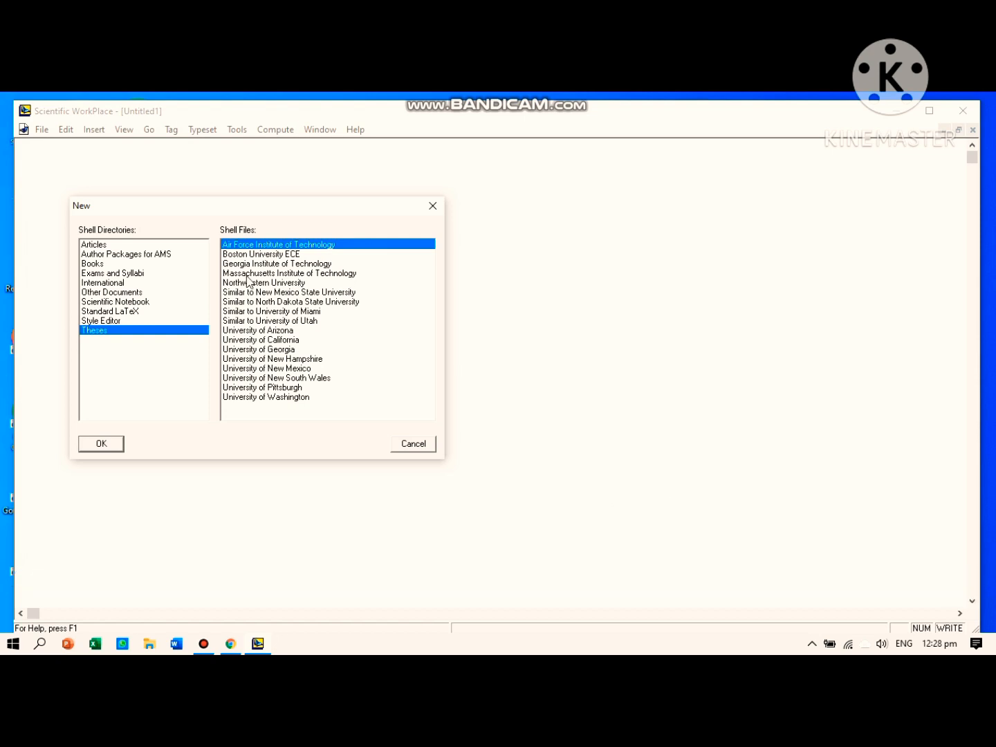
{"action": "left_click", "coordinate": [277, 275]}
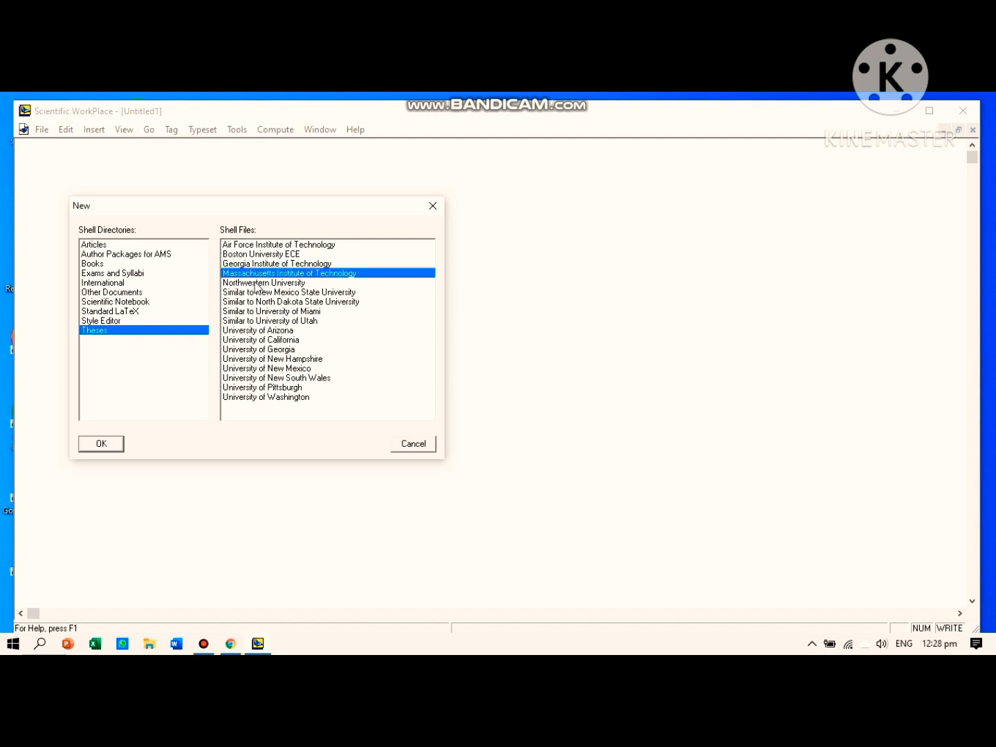
{"action": "left_click", "coordinate": [101, 446]}
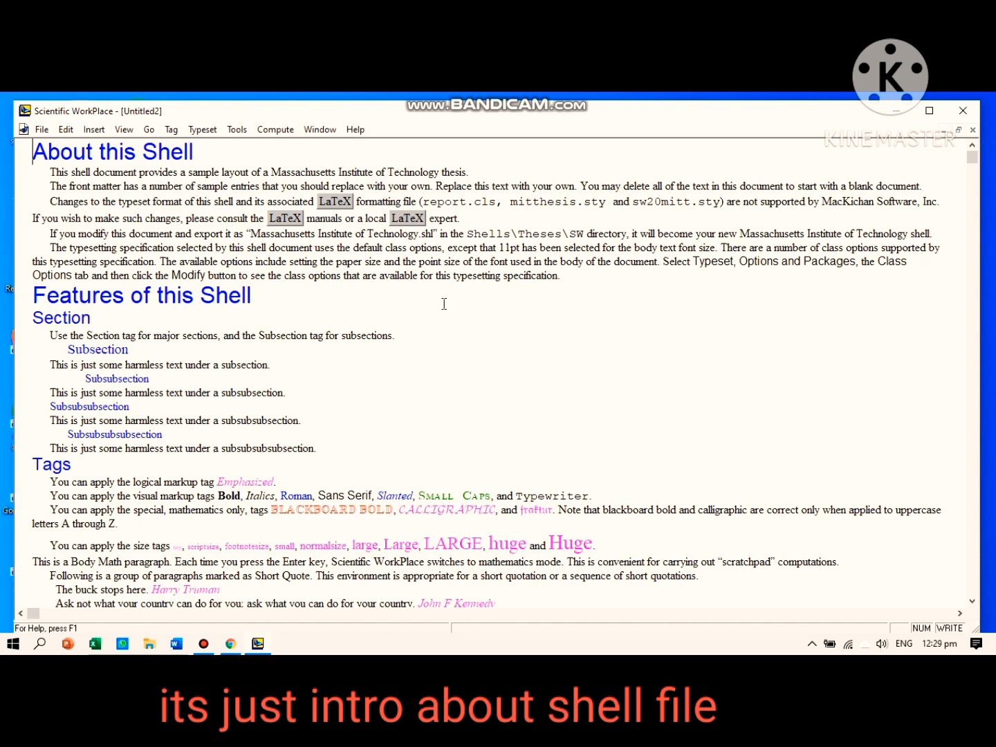
Step: Examine the sample thesis document from its introduction through tags, mathematics and lists to the theorem-like environments
{"action": "left_click", "coordinate": [972, 602]}
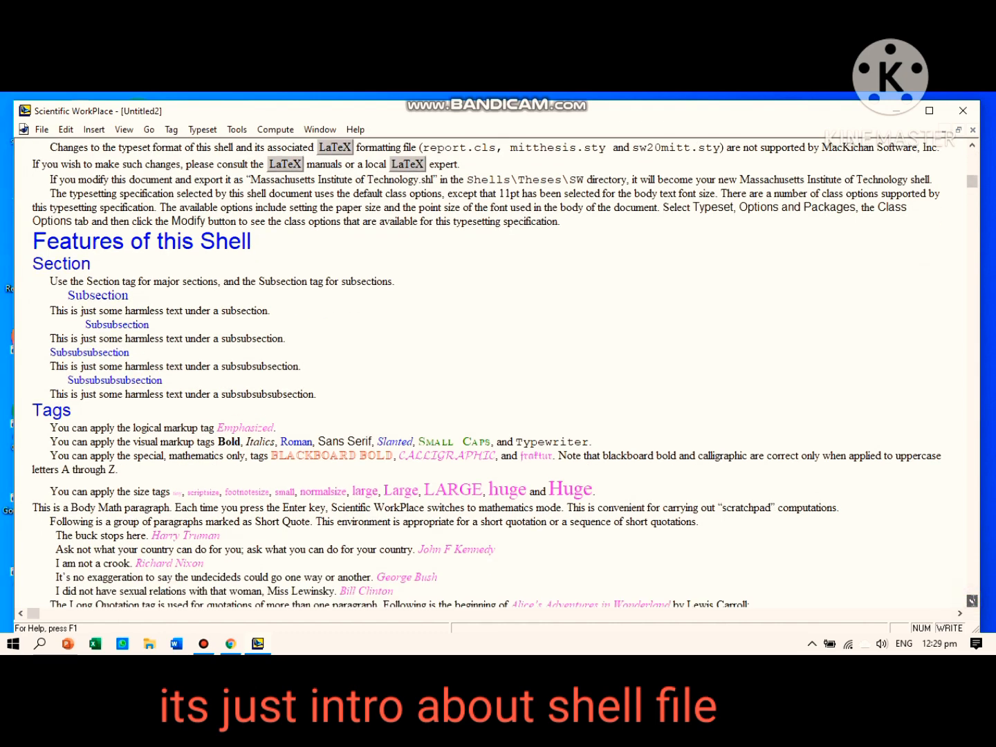
{"action": "left_click", "coordinate": [972, 602]}
{"action": "left_click", "coordinate": [973, 602]}
{"action": "left_click", "coordinate": [973, 602]}
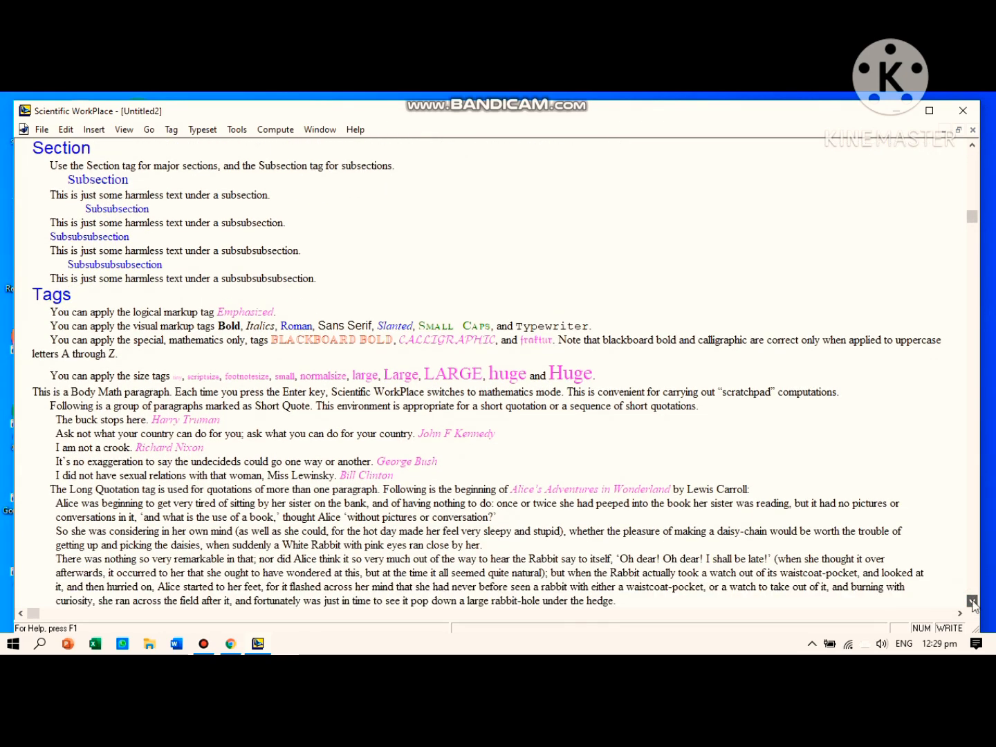
{"action": "left_click", "coordinate": [973, 601]}
{"action": "left_click", "coordinate": [973, 602]}
{"action": "left_click", "coordinate": [974, 582]}
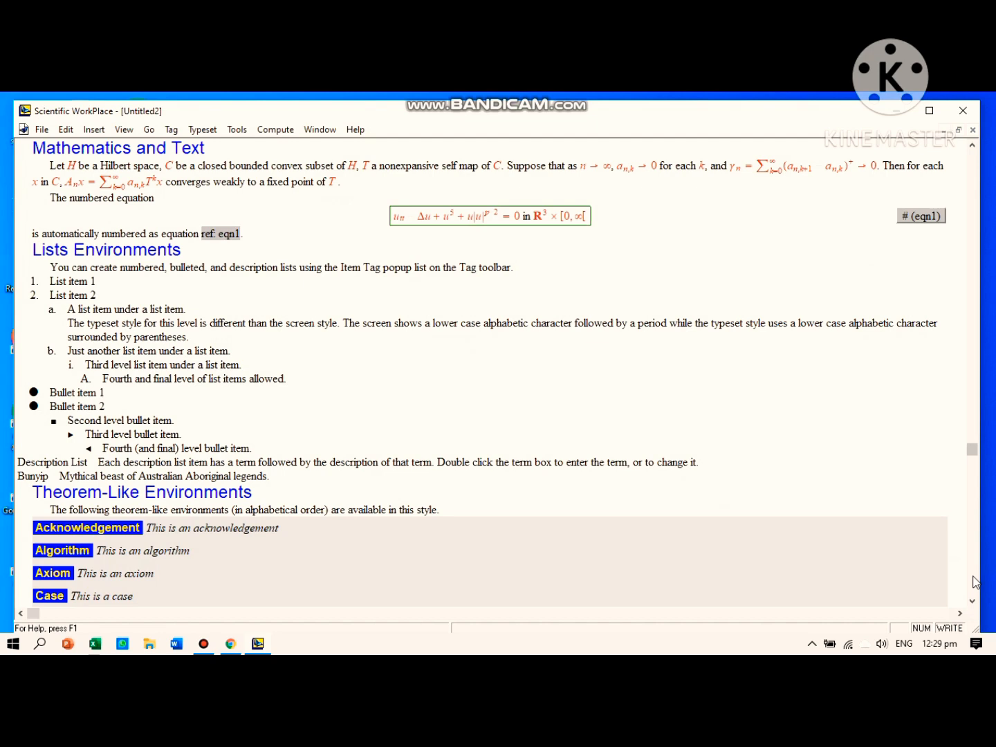
{"action": "left_click", "coordinate": [976, 581]}
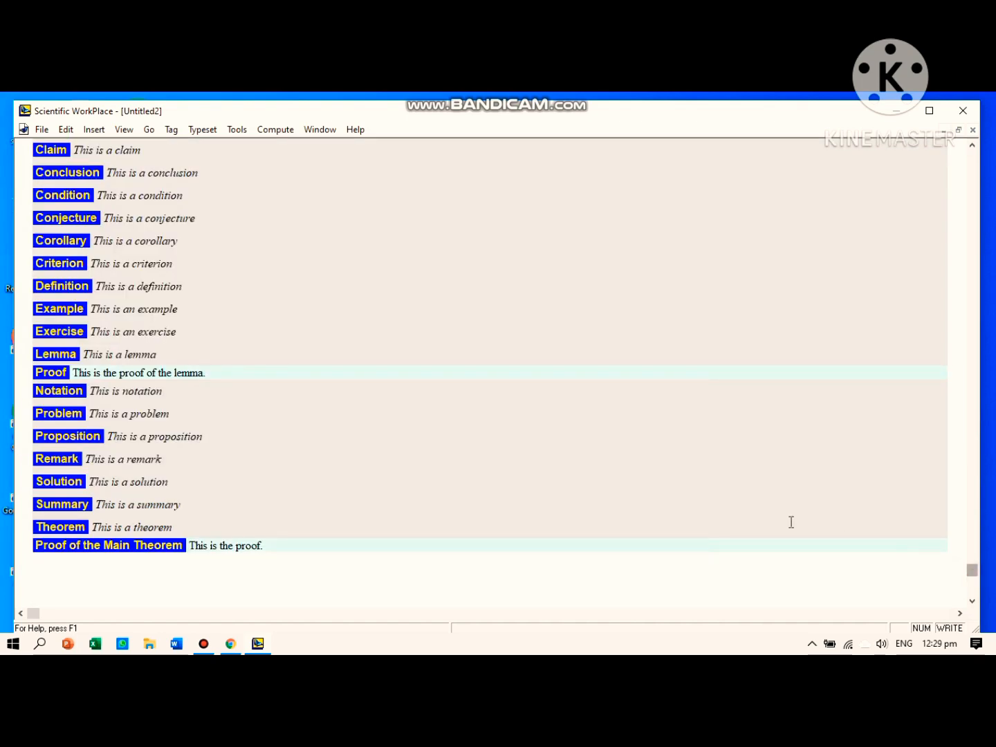
Step: Select all of the sample content in the thesis document and delete it
{"action": "left_click", "coordinate": [334, 356]}
{"action": "key", "text": "ctrl+a"}
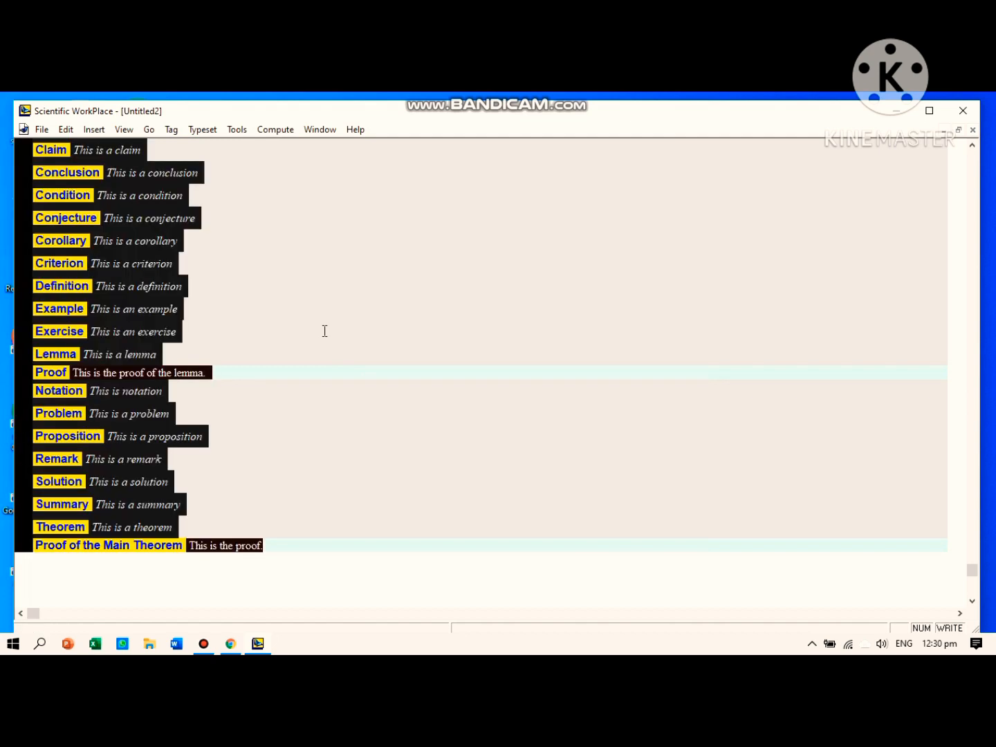
{"action": "right_click", "coordinate": [164, 310]}
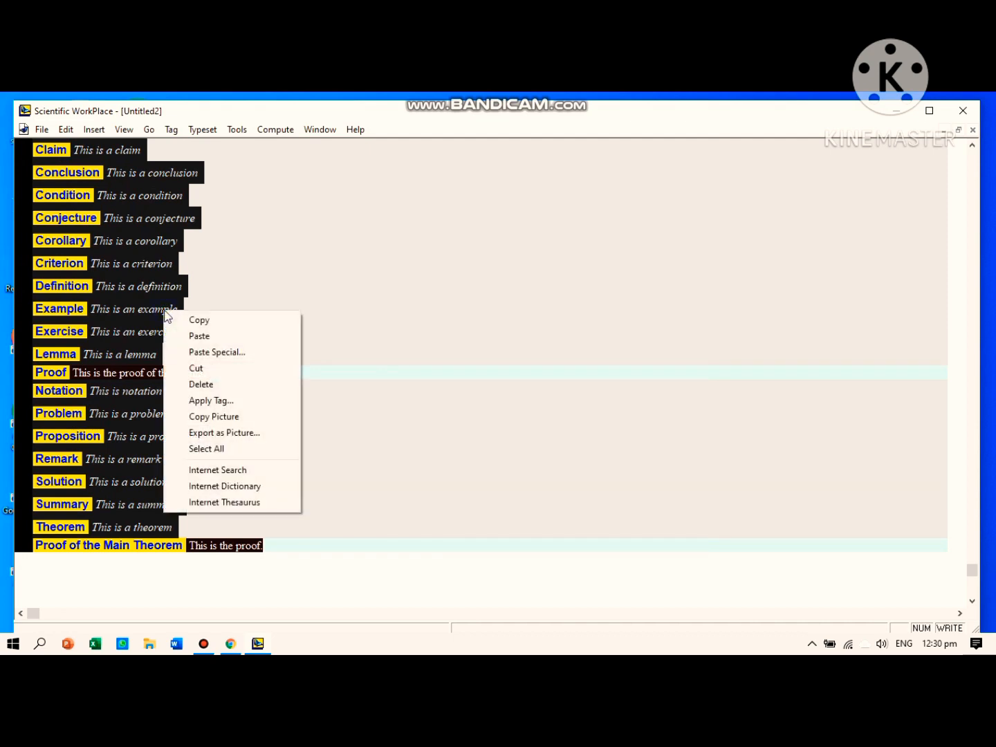
{"action": "left_click", "coordinate": [202, 385]}
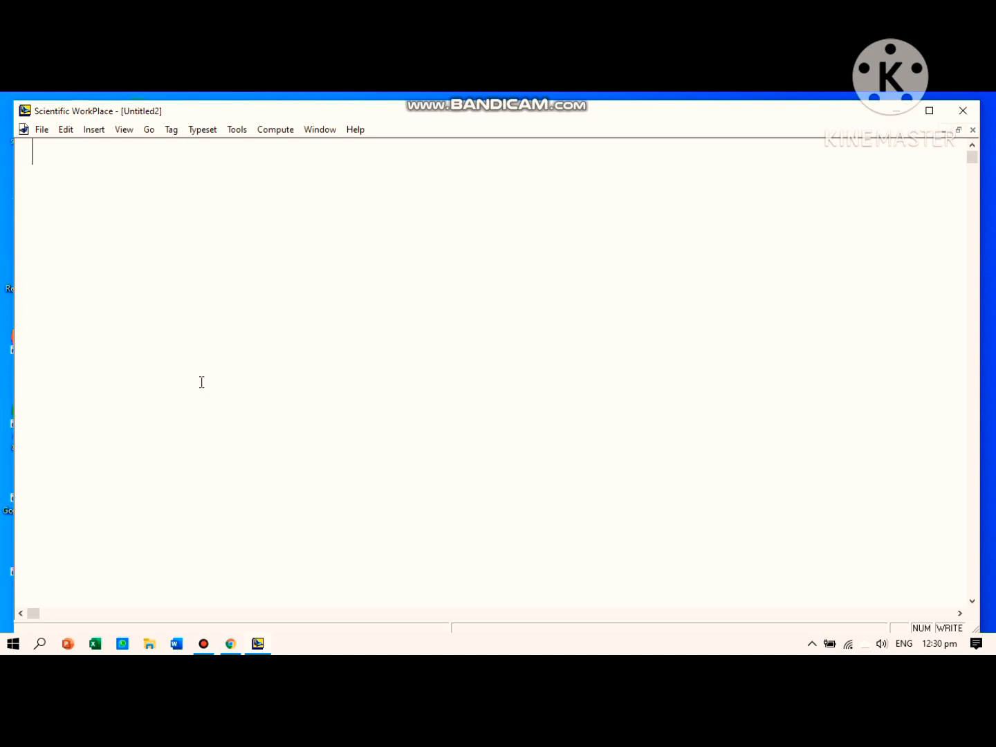
Step: Enter the test text "hggg" in the blank document and erase it
{"action": "type", "text": "hggg"}
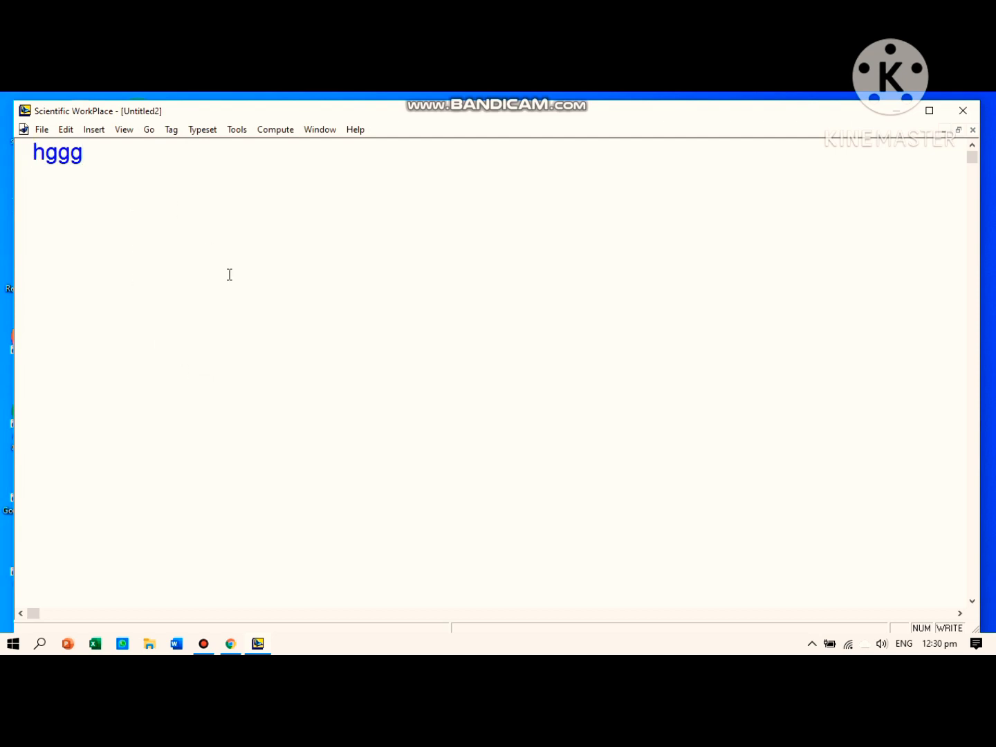
{"action": "key", "text": "BackSpace"}
{"action": "key", "text": "BackSpace"}
{"action": "key", "text": "BackSpace"}
{"action": "key", "text": "BackSpace"}
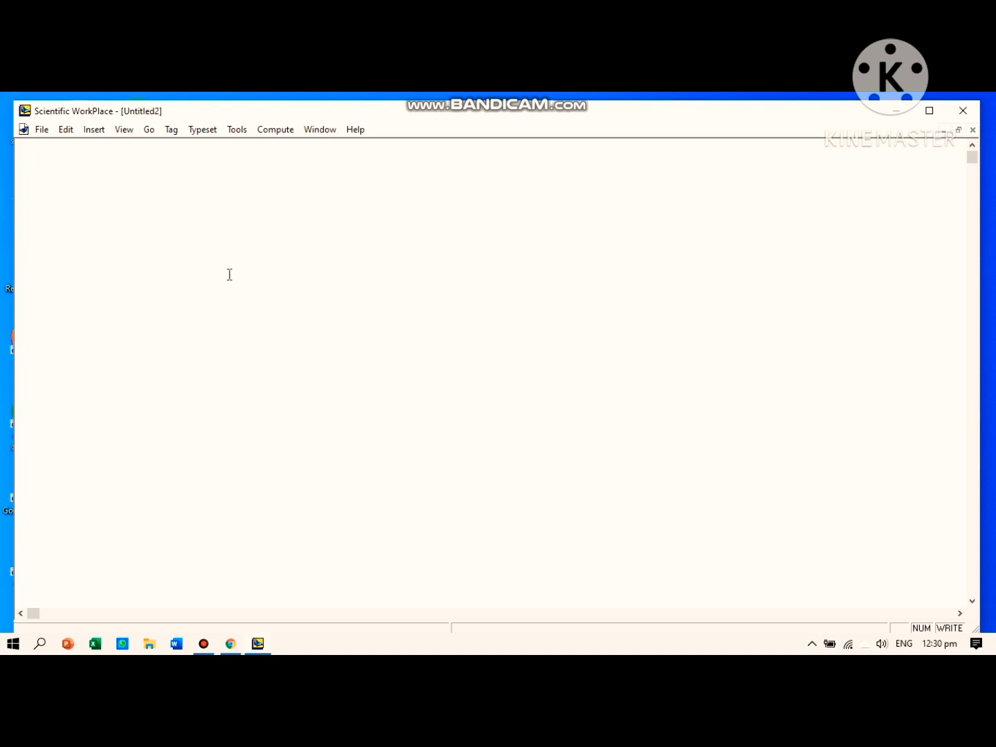
Step: Show the Standard, Stop, Math Templates, Compute, History, Symbol Cache and Math Objects toolbars
{"action": "left_click", "coordinate": [125, 131]}
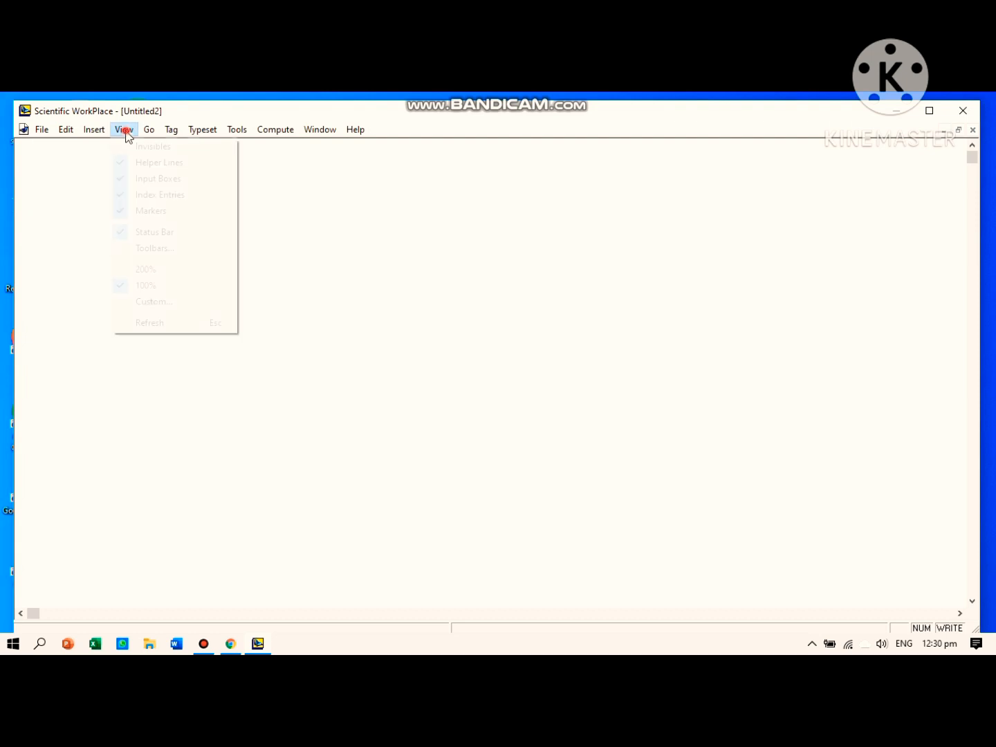
{"action": "left_click", "coordinate": [156, 249]}
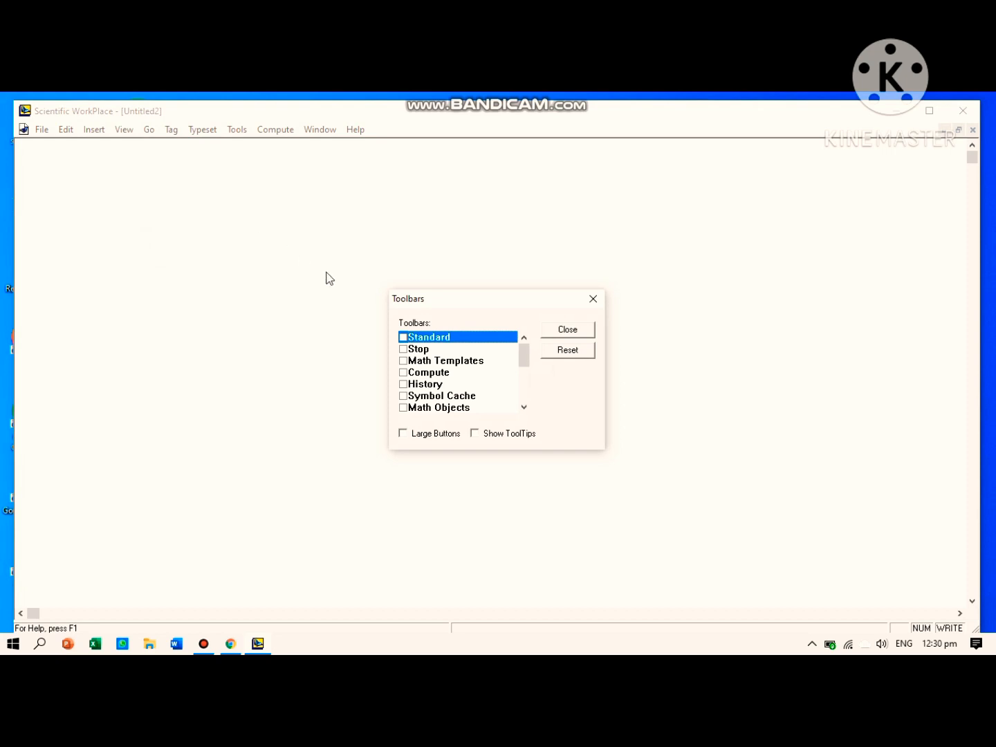
{"action": "left_click", "coordinate": [404, 338]}
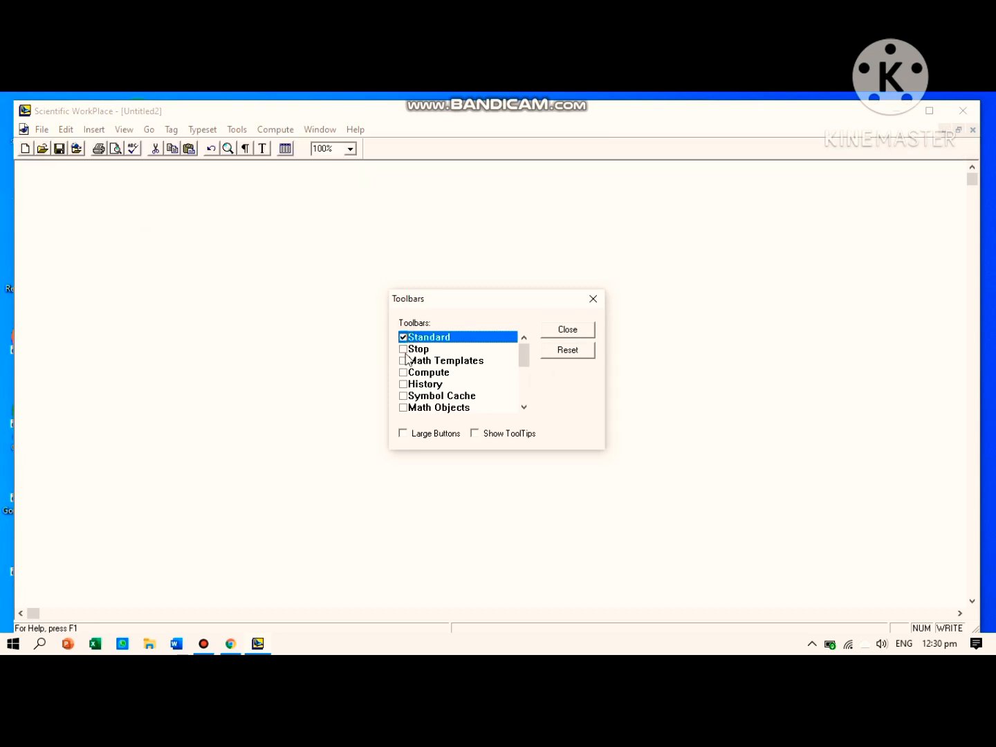
{"action": "left_click", "coordinate": [403, 349]}
{"action": "left_click", "coordinate": [404, 361]}
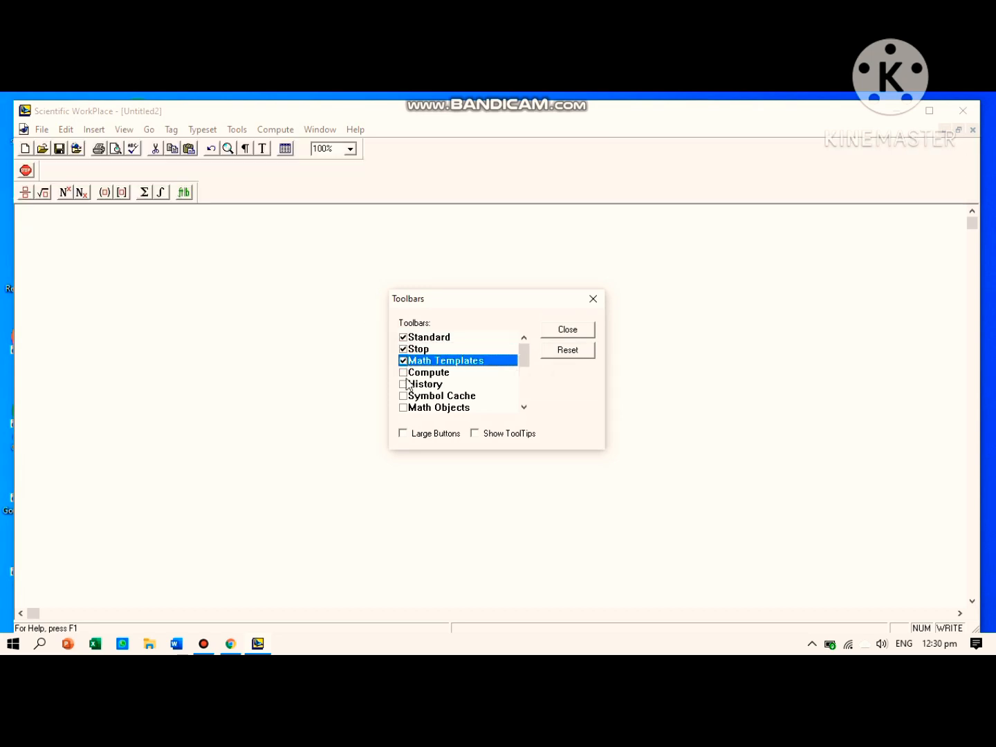
{"action": "left_click", "coordinate": [404, 374]}
{"action": "left_click", "coordinate": [405, 385]}
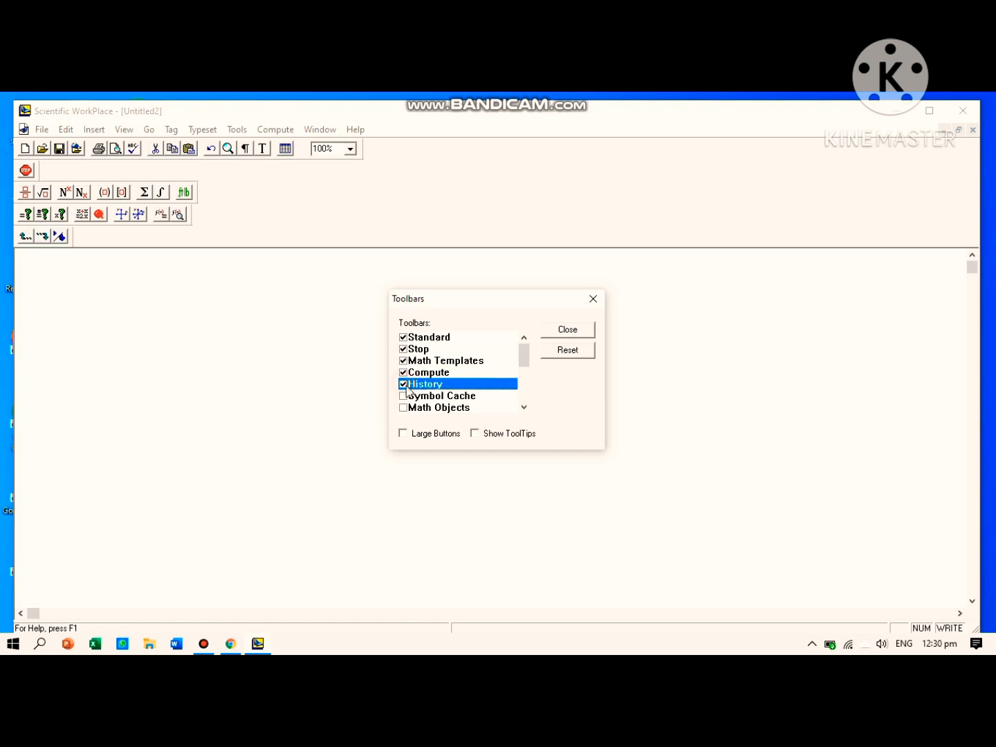
{"action": "left_click", "coordinate": [404, 396]}
{"action": "left_click", "coordinate": [404, 407]}
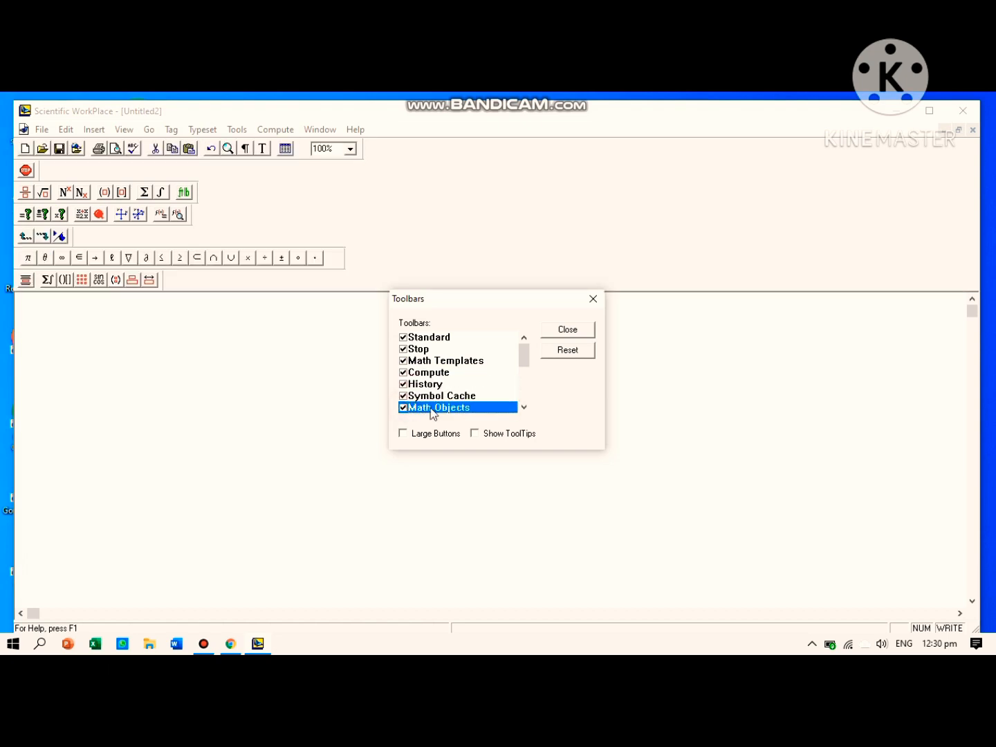
Step: Show the Field, Typeset and Typeset Object toolbars as well
{"action": "left_click", "coordinate": [524, 408]}
{"action": "left_click", "coordinate": [524, 407]}
{"action": "left_click", "coordinate": [525, 407]}
{"action": "left_click", "coordinate": [524, 408]}
{"action": "left_click", "coordinate": [524, 407]}
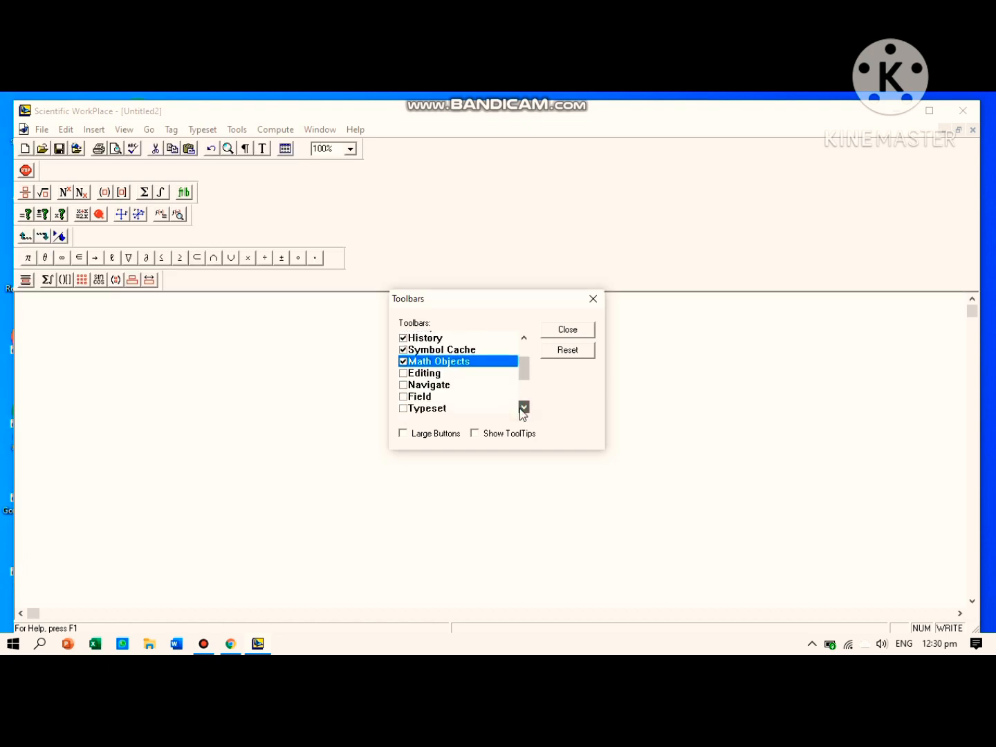
{"action": "left_click", "coordinate": [524, 407]}
{"action": "left_click", "coordinate": [525, 408]}
{"action": "left_click", "coordinate": [525, 407]}
{"action": "left_click", "coordinate": [525, 407]}
{"action": "left_click", "coordinate": [525, 407]}
{"action": "left_click", "coordinate": [404, 337]}
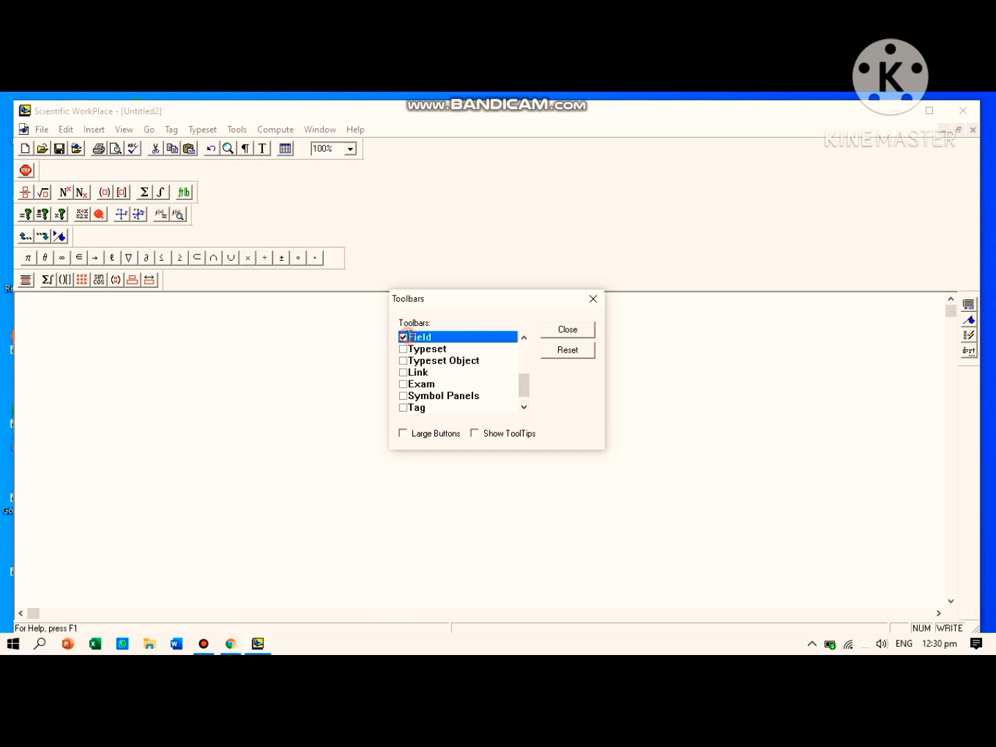
{"action": "left_click", "coordinate": [404, 350]}
{"action": "left_click", "coordinate": [405, 362]}
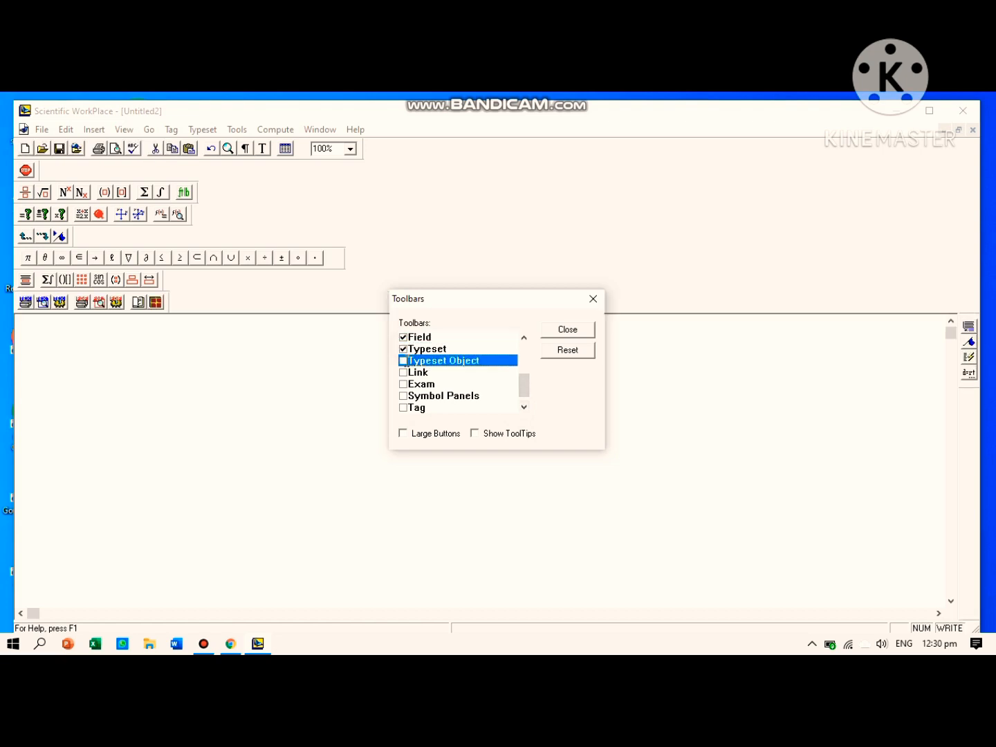
Step: Show the Link, Exam, Symbol Panels, Tag and Fragments toolbars
{"action": "left_click", "coordinate": [403, 373]}
{"action": "left_click", "coordinate": [403, 384]}
{"action": "left_click", "coordinate": [403, 395]}
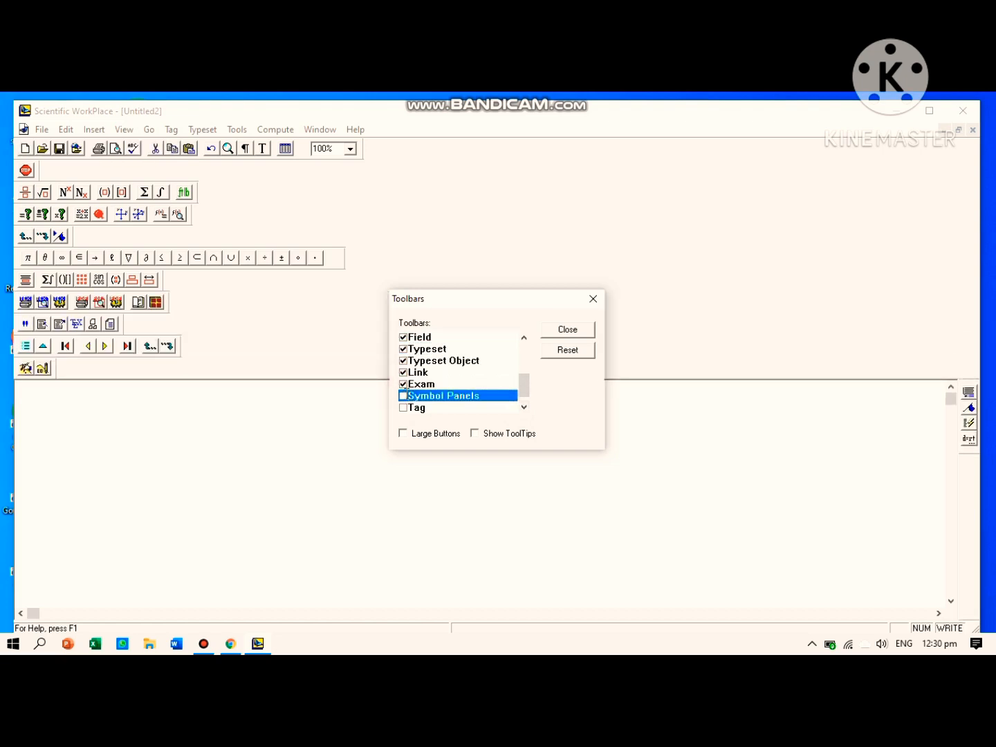
{"action": "left_click", "coordinate": [404, 409]}
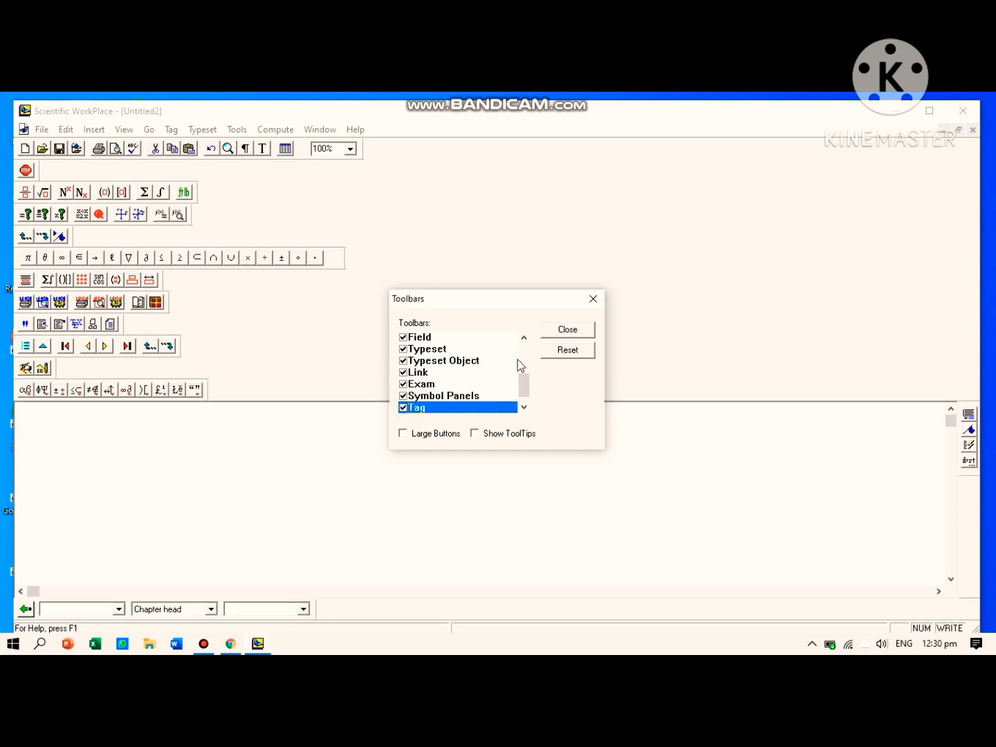
{"action": "left_click", "coordinate": [525, 408]}
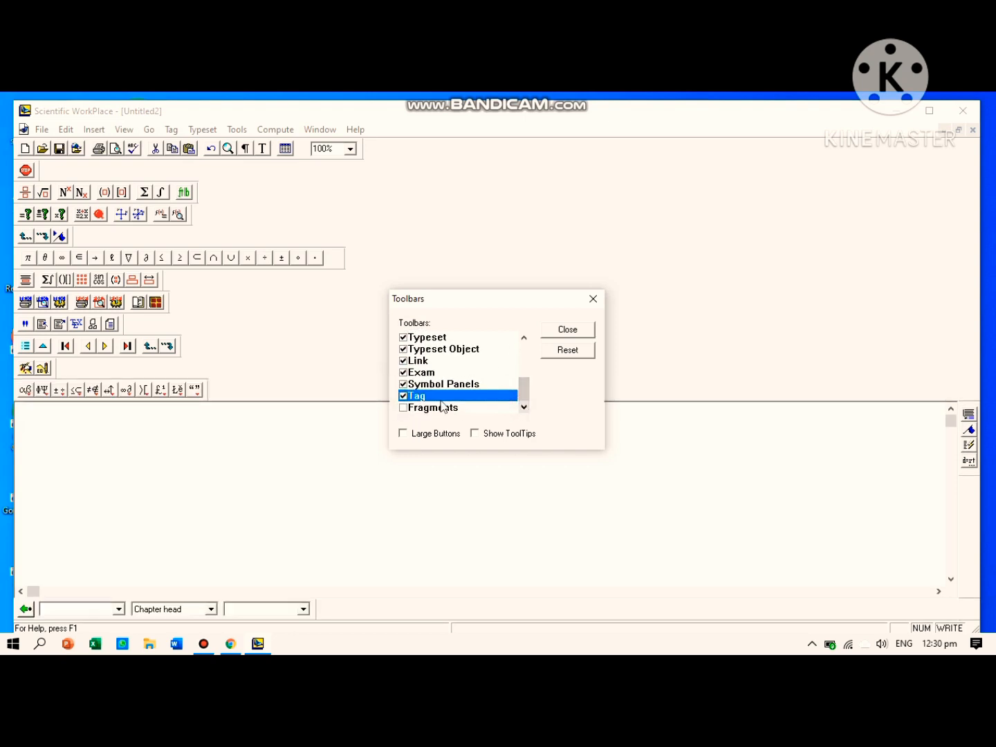
{"action": "left_click", "coordinate": [403, 408]}
Step: Show the Navigate and Editing toolbars
{"action": "left_click", "coordinate": [524, 339]}
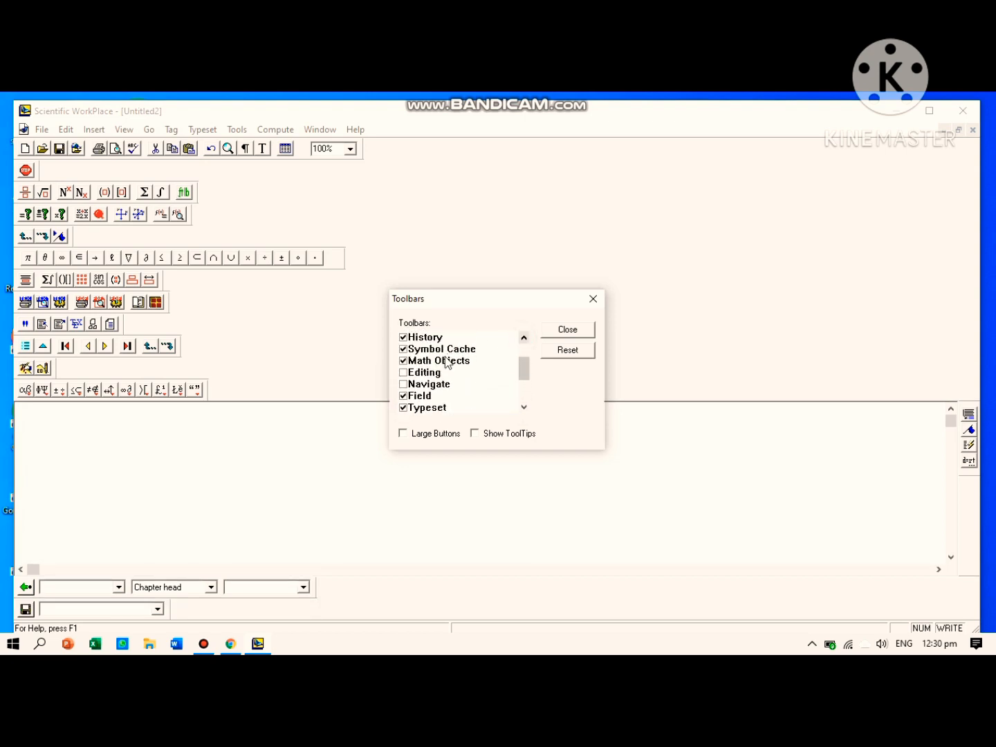
{"action": "left_click", "coordinate": [409, 374]}
{"action": "left_click", "coordinate": [405, 385]}
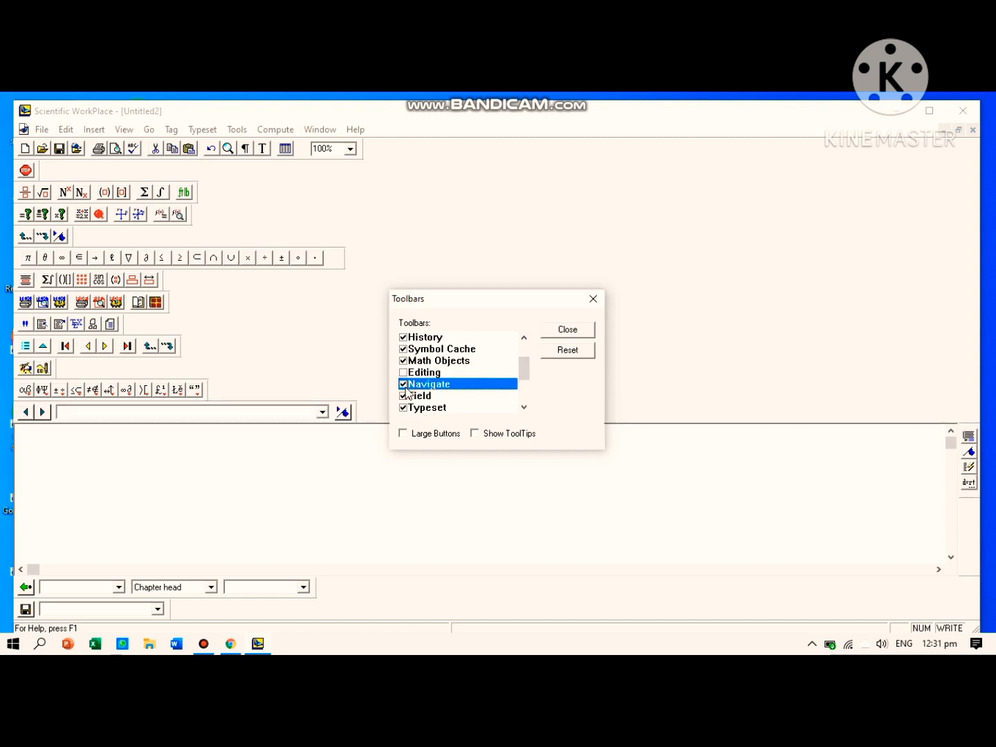
{"action": "left_click", "coordinate": [406, 373]}
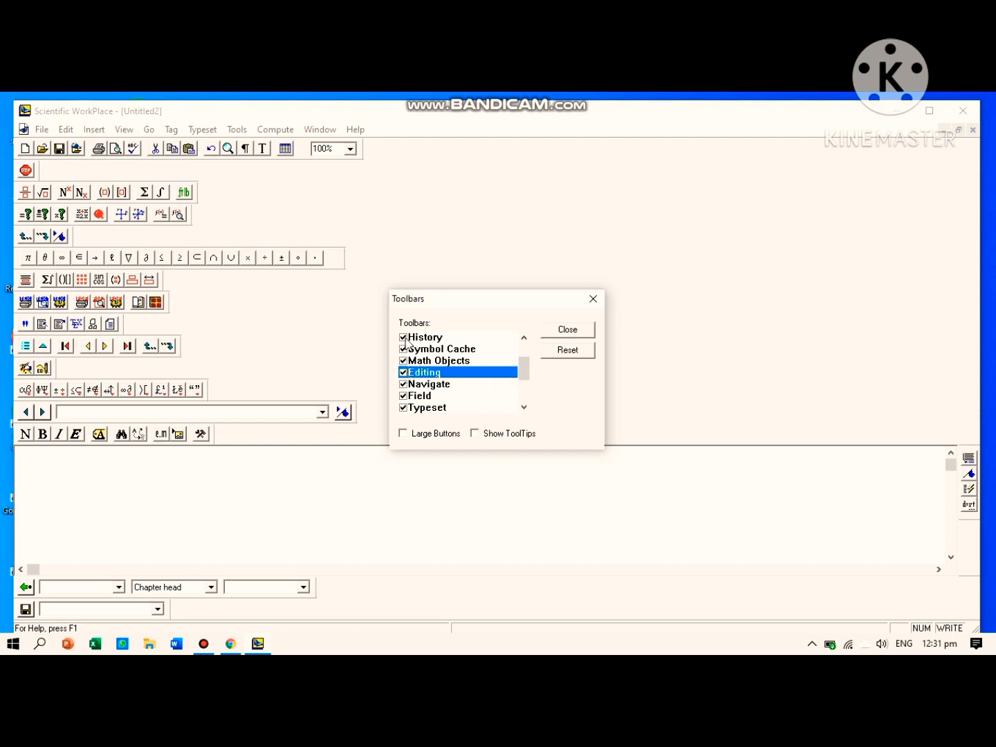
Step: Hide the History, Editing, Navigate, Field and Typeset toolbars
{"action": "left_click", "coordinate": [405, 340]}
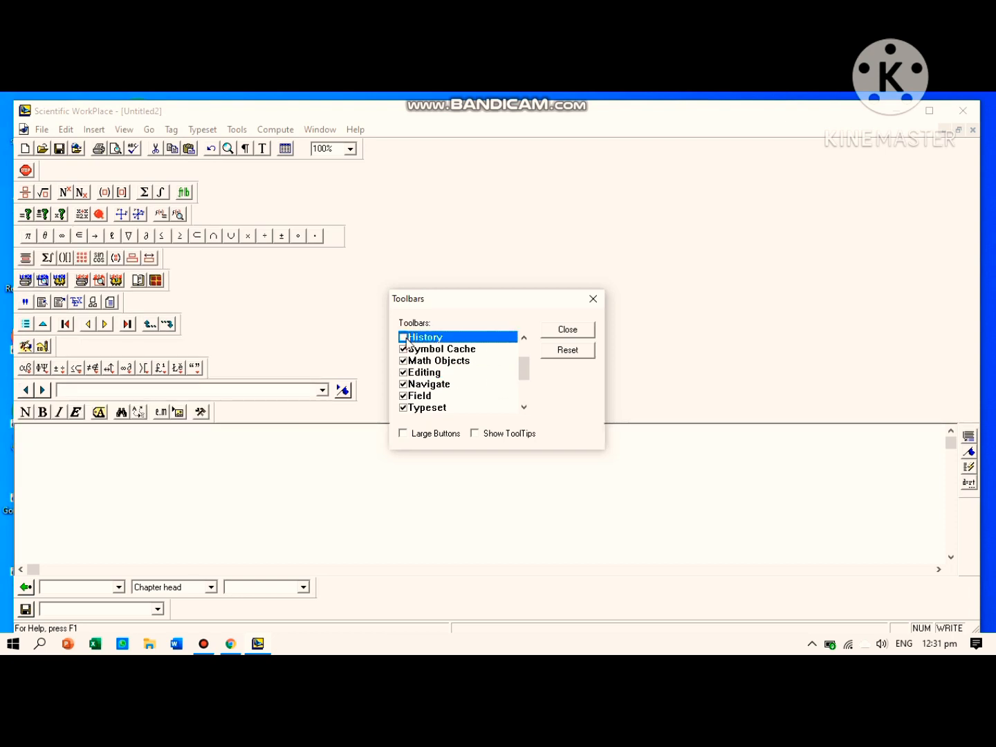
{"action": "left_click", "coordinate": [403, 373]}
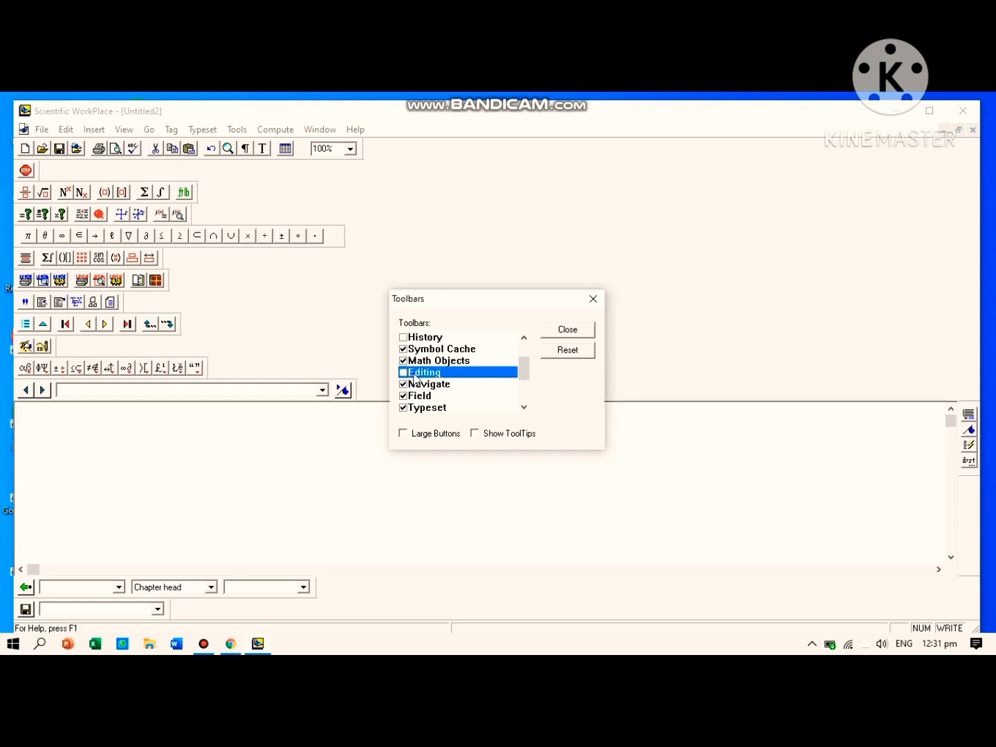
{"action": "left_click", "coordinate": [403, 384]}
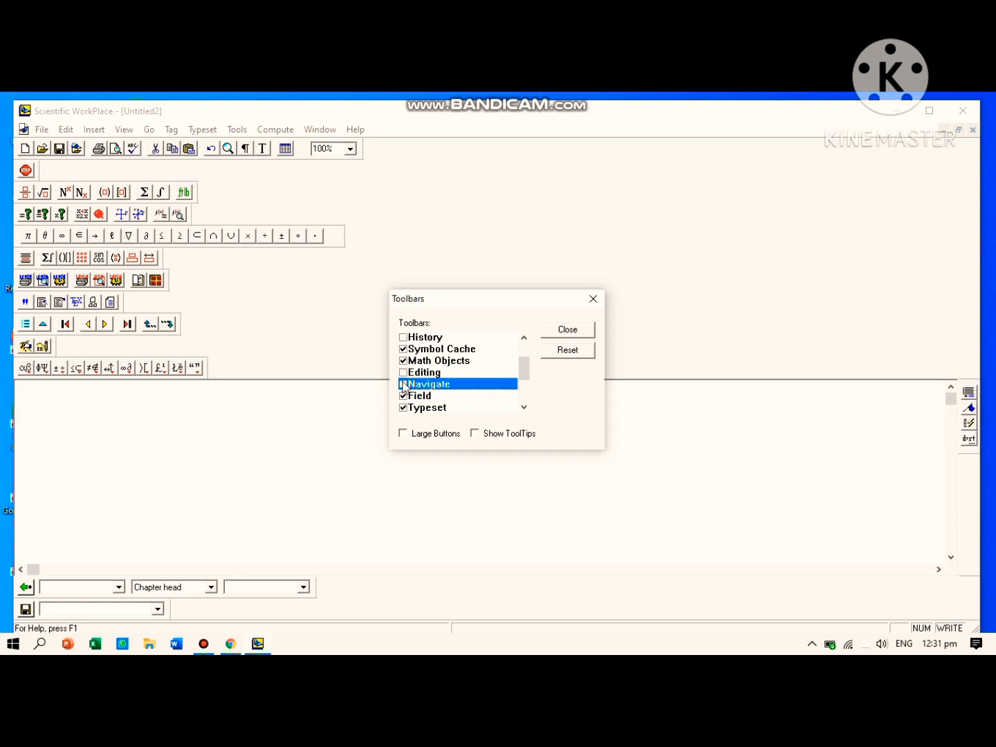
{"action": "left_click", "coordinate": [404, 396]}
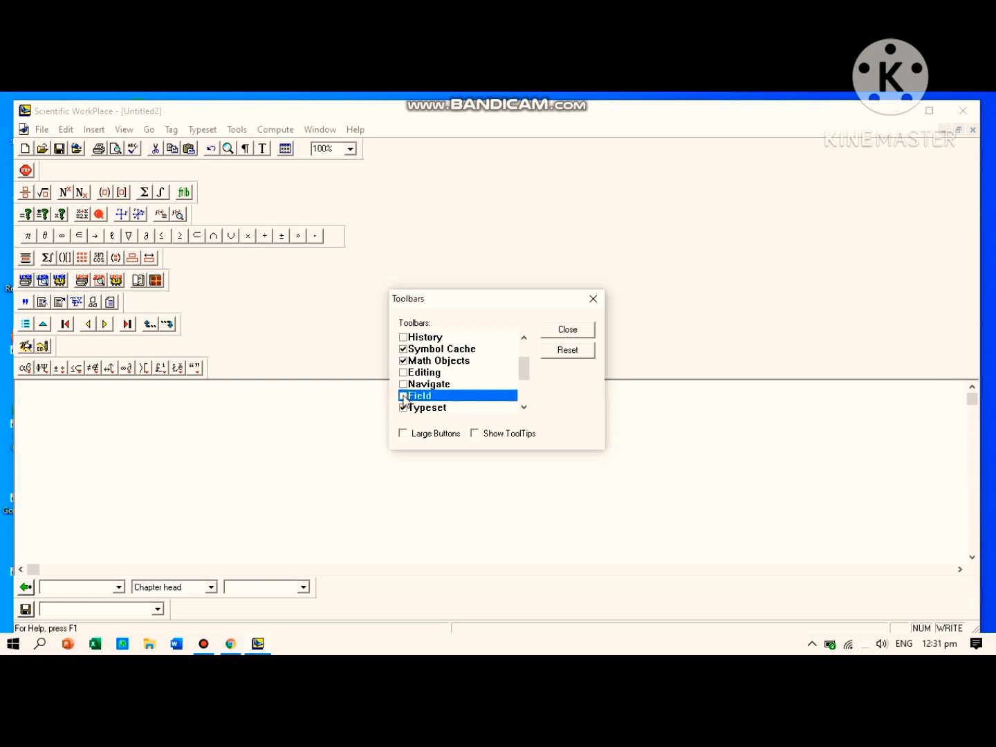
{"action": "left_click", "coordinate": [524, 407]}
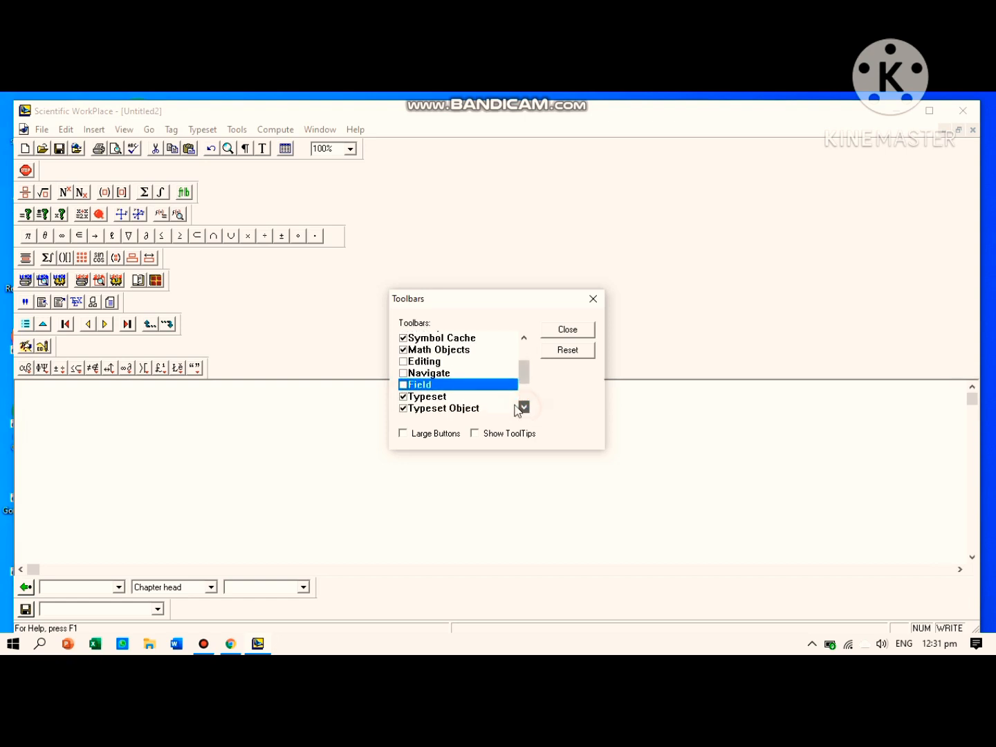
{"action": "left_click", "coordinate": [403, 395]}
{"action": "left_click", "coordinate": [403, 396]}
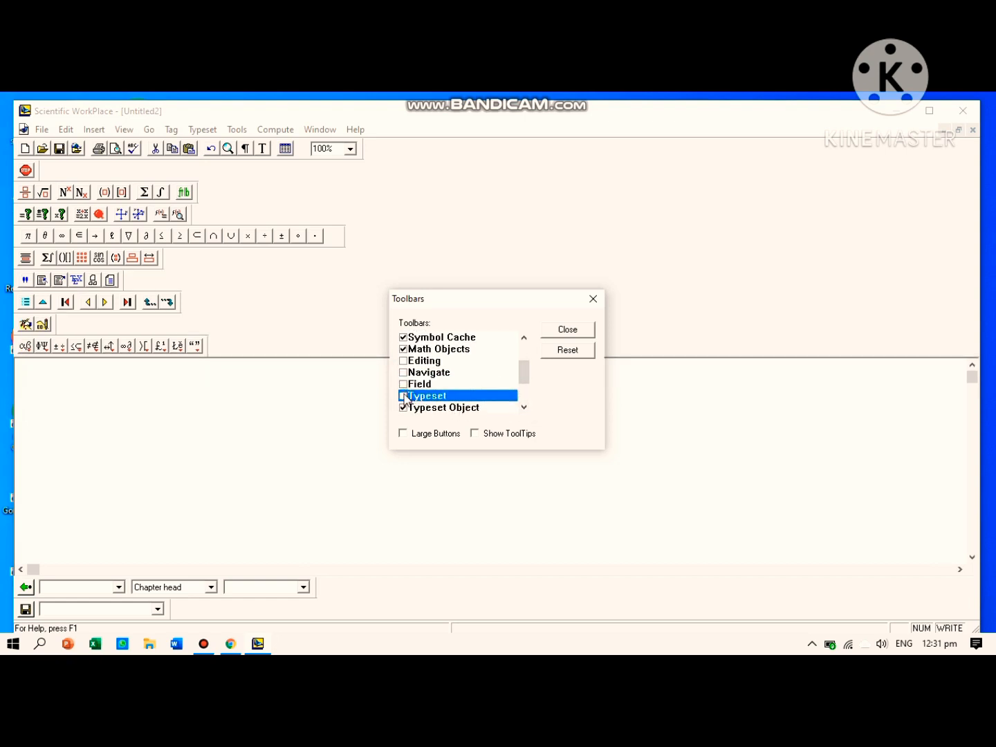
Step: Hide the Link, Exam and Fragments toolbars
{"action": "left_click", "coordinate": [524, 407]}
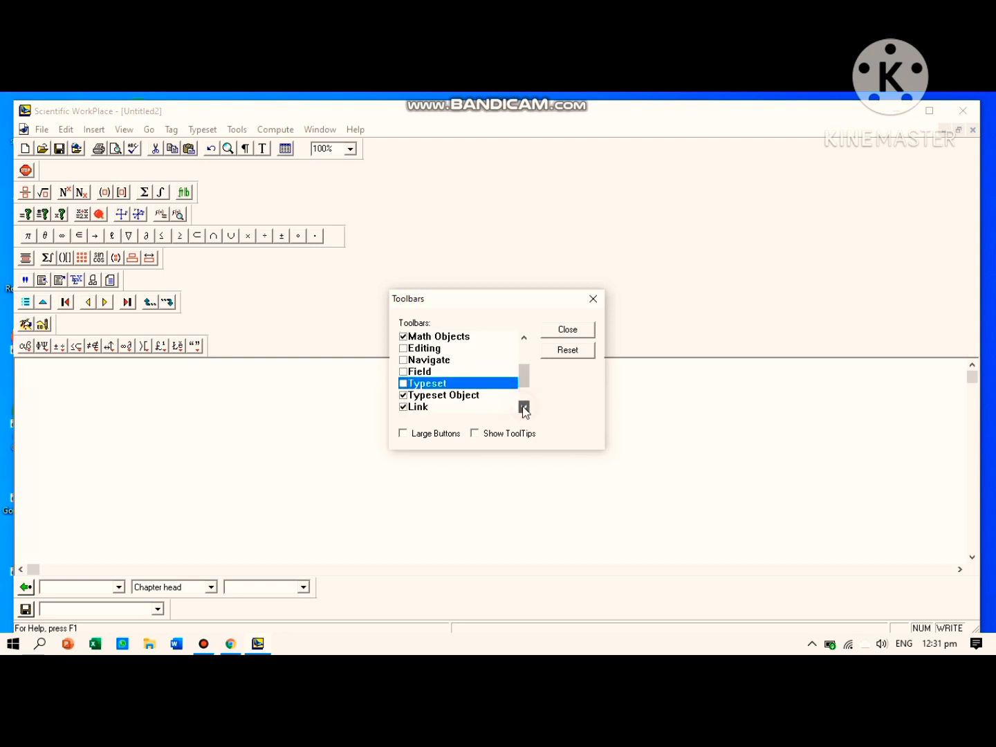
{"action": "left_click", "coordinate": [523, 407]}
{"action": "left_click", "coordinate": [524, 408]}
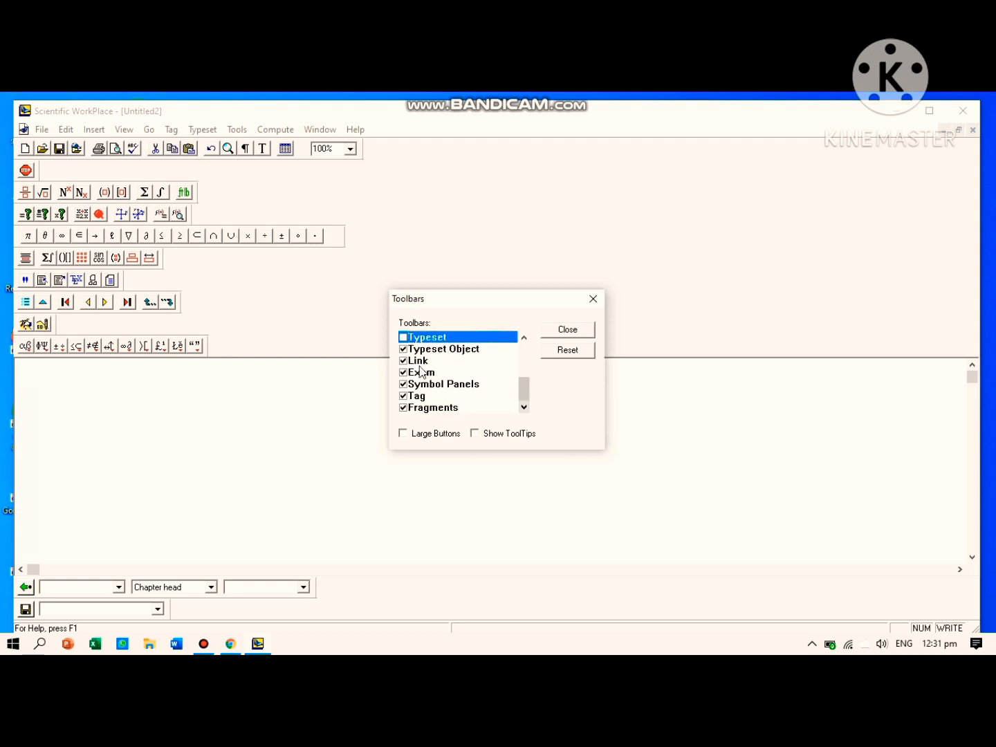
{"action": "left_click", "coordinate": [403, 360]}
{"action": "left_click", "coordinate": [403, 372]}
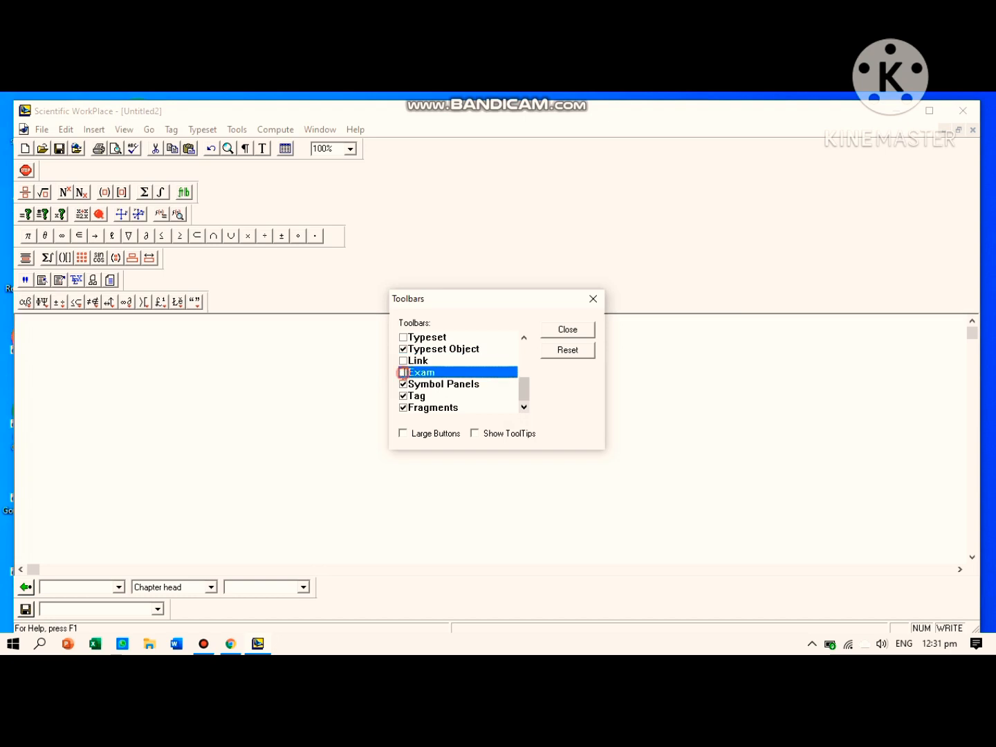
{"action": "left_click", "coordinate": [405, 409]}
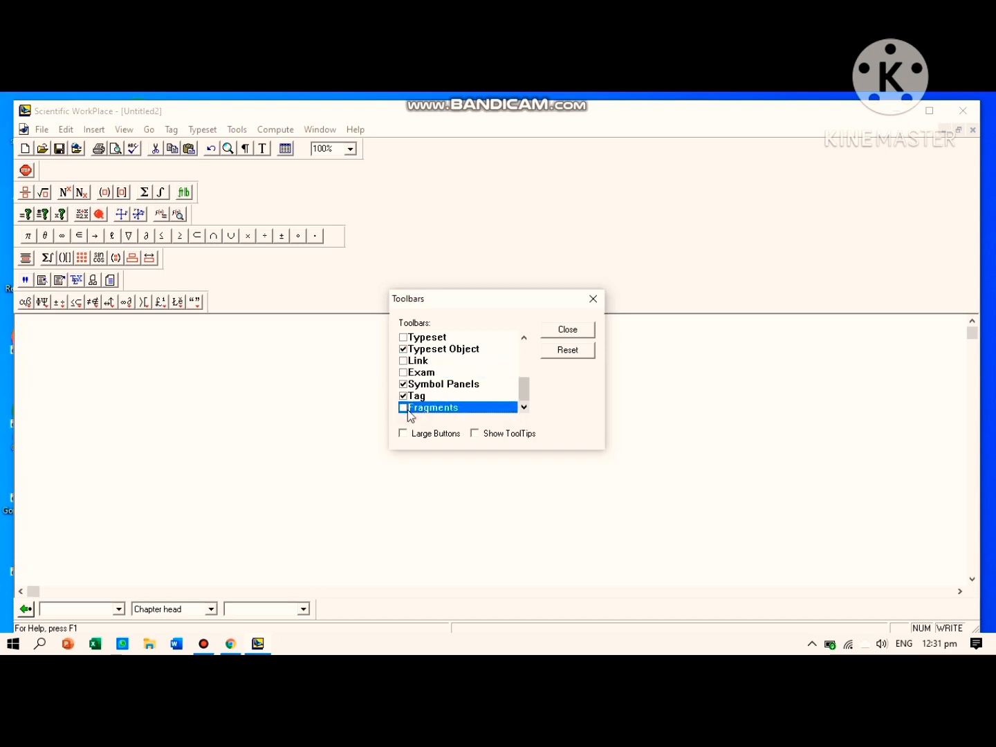
Step: Hide the Stop toolbar and close the toolbar settings
{"action": "left_click", "coordinate": [525, 337]}
{"action": "left_click", "coordinate": [524, 338]}
{"action": "left_click", "coordinate": [524, 338]}
{"action": "left_click", "coordinate": [524, 338]}
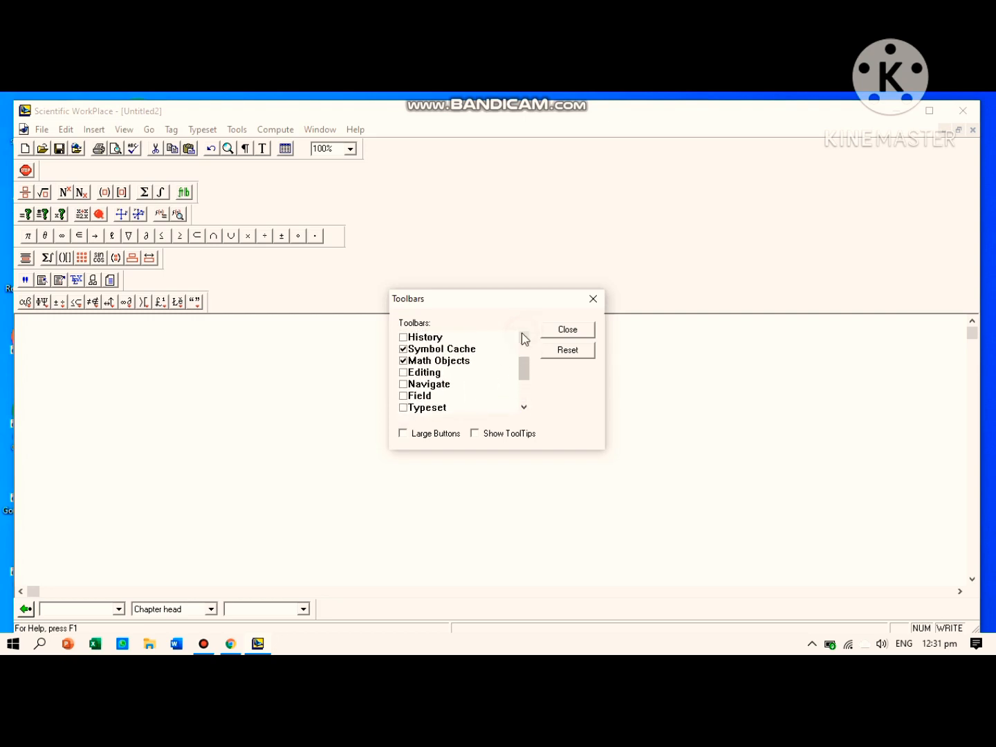
{"action": "left_click", "coordinate": [524, 339]}
{"action": "left_click", "coordinate": [524, 338]}
{"action": "left_click", "coordinate": [524, 338]}
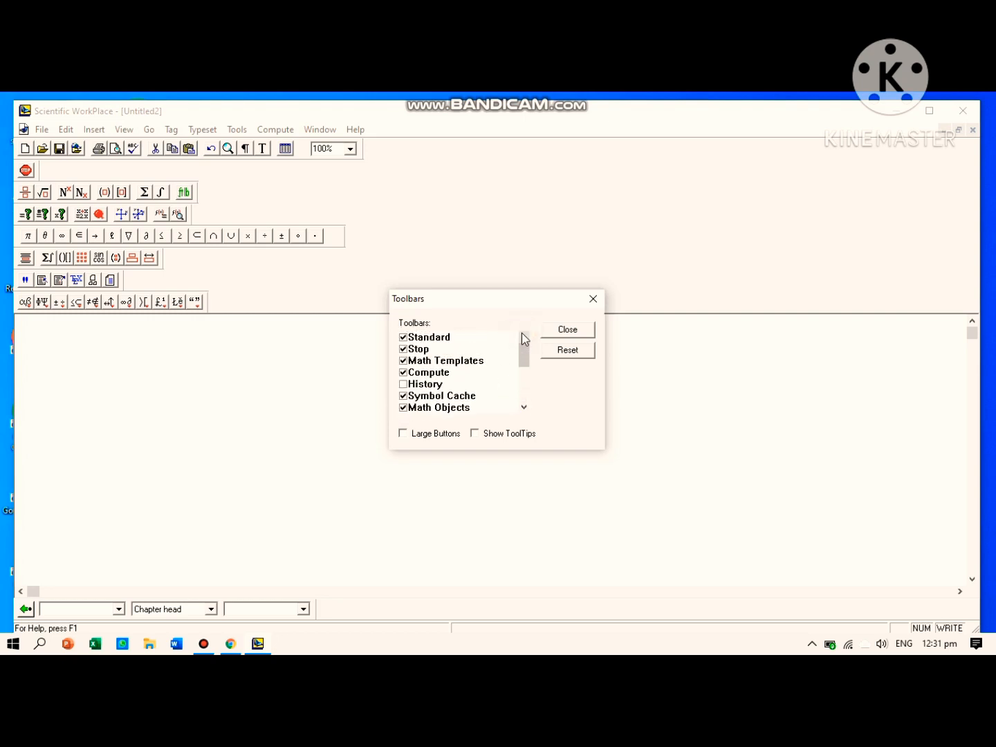
{"action": "left_click", "coordinate": [524, 338]}
{"action": "left_click", "coordinate": [404, 350]}
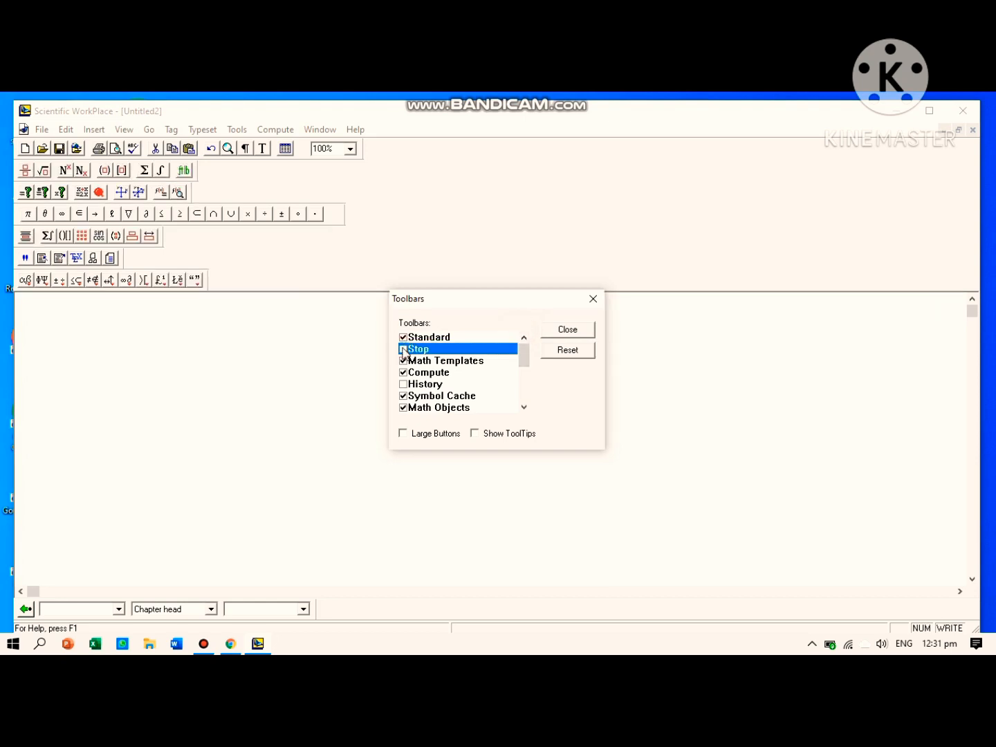
{"action": "left_click", "coordinate": [571, 332]}
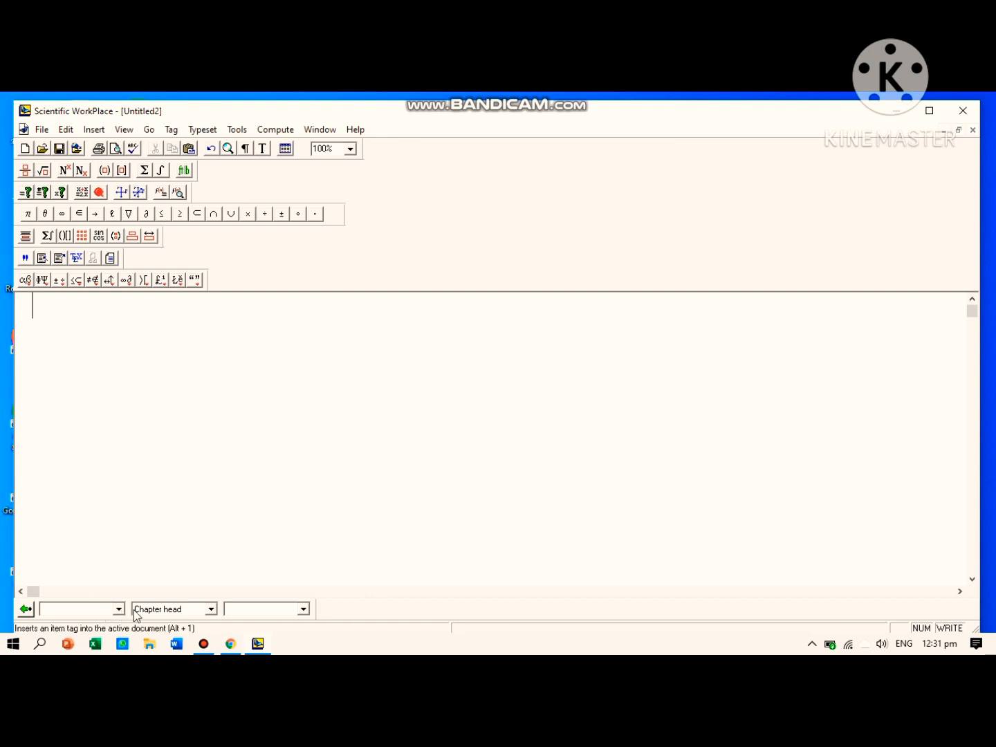
Step: Look through the available section and body tags, such as Chapter head and Long Quotation, and the list of item tags
{"action": "left_click", "coordinate": [213, 609]}
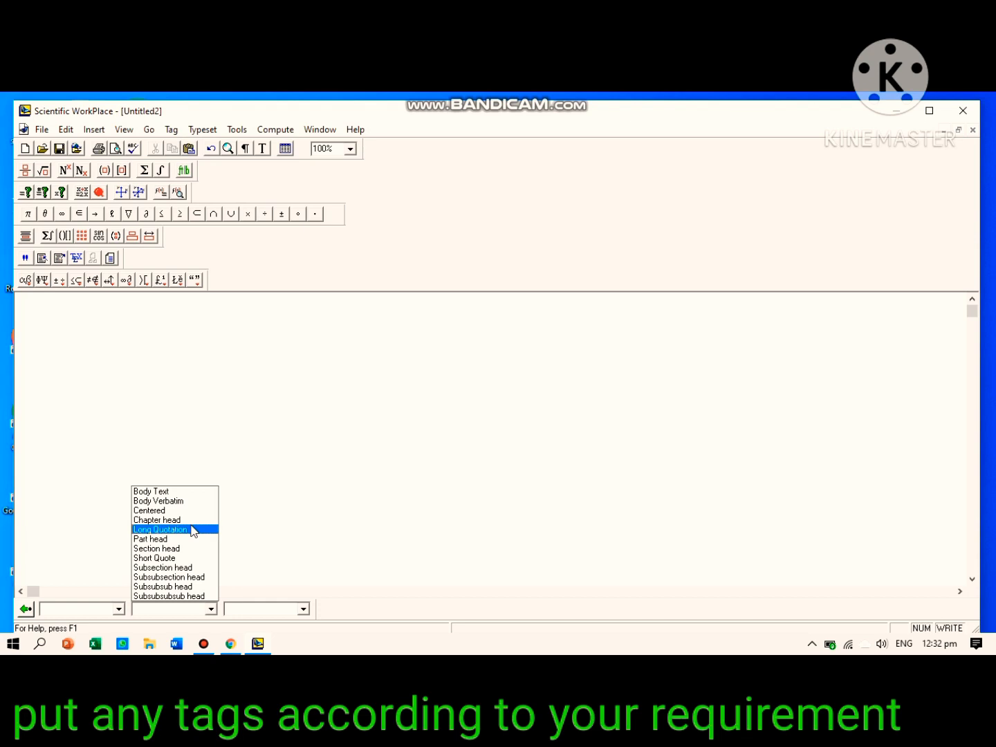
{"action": "left_click", "coordinate": [208, 609]}
{"action": "left_click", "coordinate": [119, 610]}
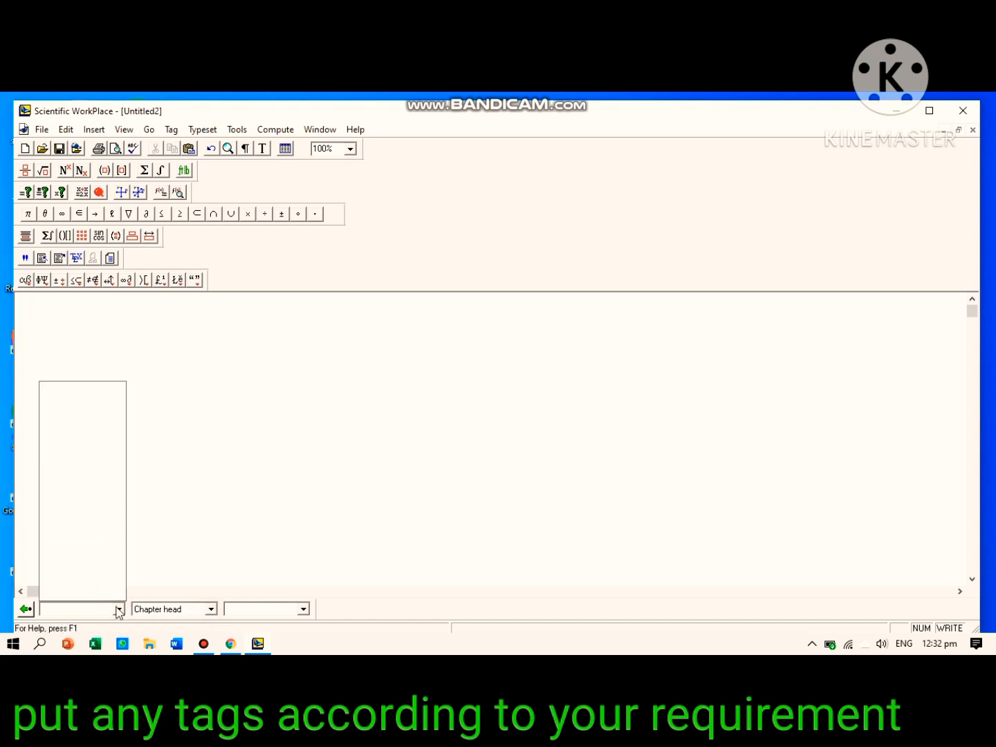
{"action": "left_click", "coordinate": [89, 610]}
{"action": "left_click", "coordinate": [91, 611]}
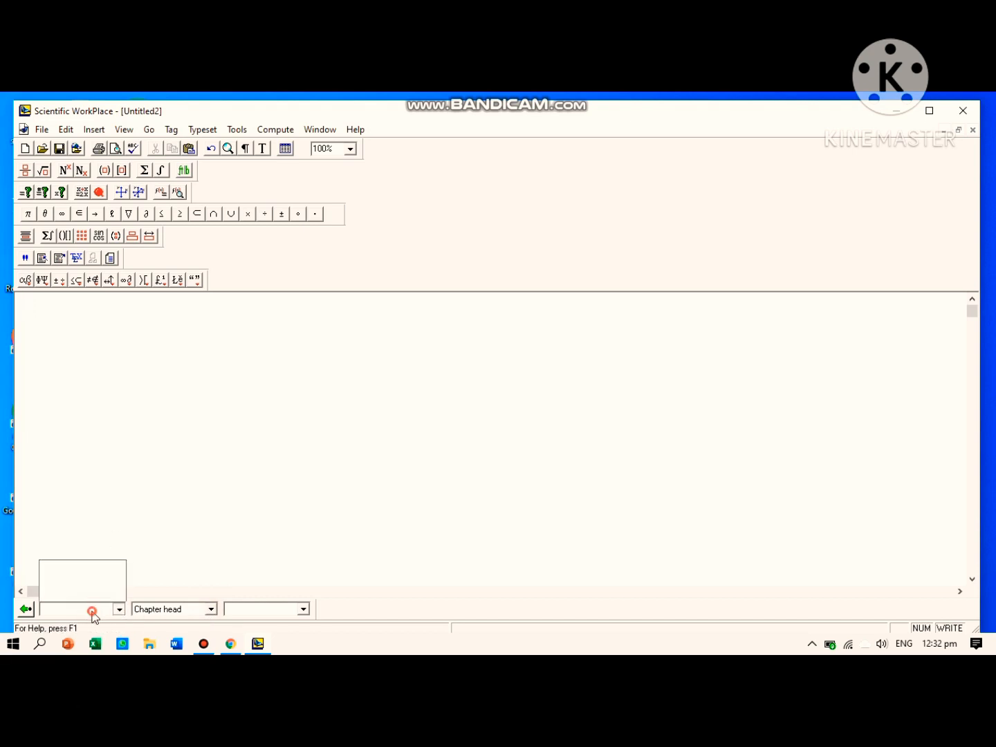
{"action": "left_click", "coordinate": [124, 608]}
{"action": "left_click", "coordinate": [123, 607]}
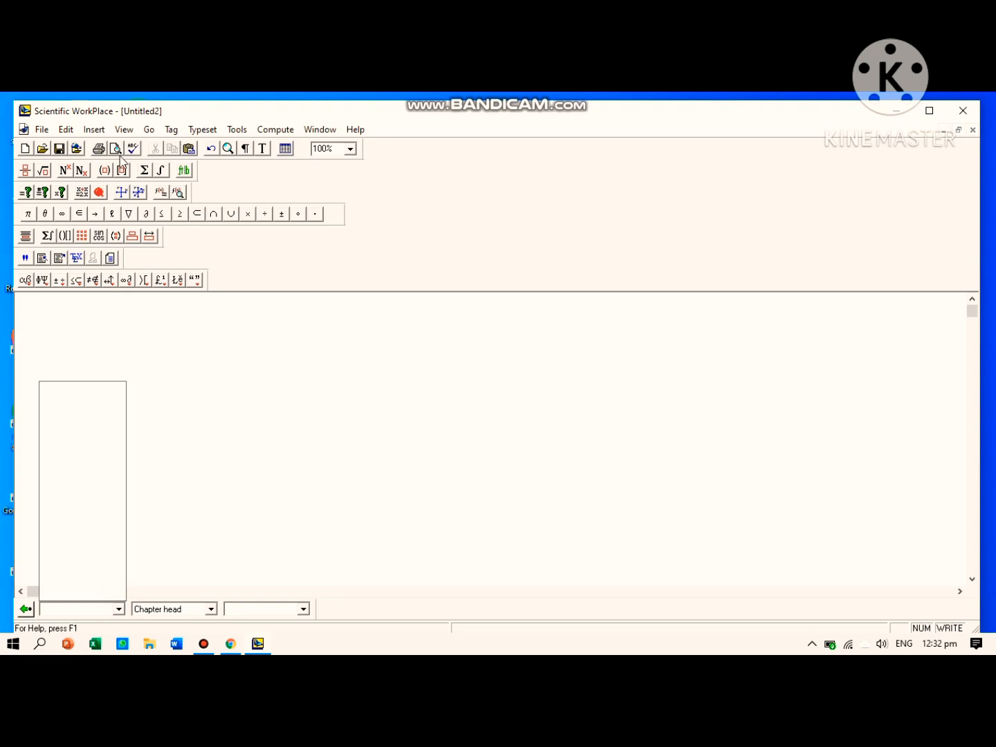
Step: Show the Editing and Field toolbars and close the toolbar settings
{"action": "left_click", "coordinate": [127, 132]}
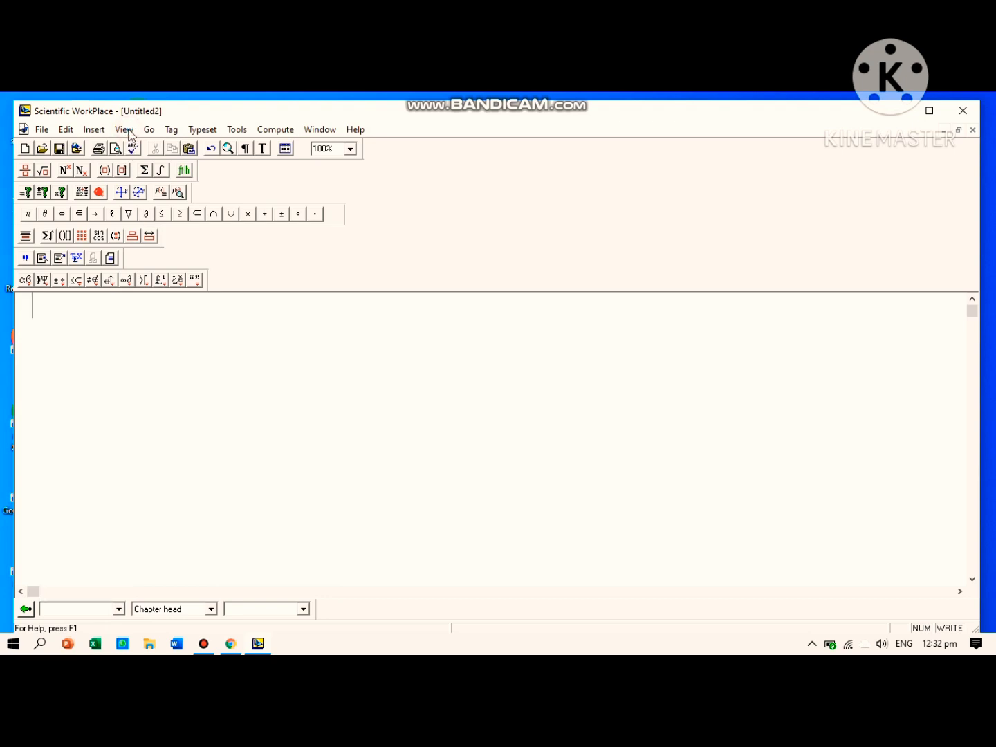
{"action": "left_click", "coordinate": [125, 130]}
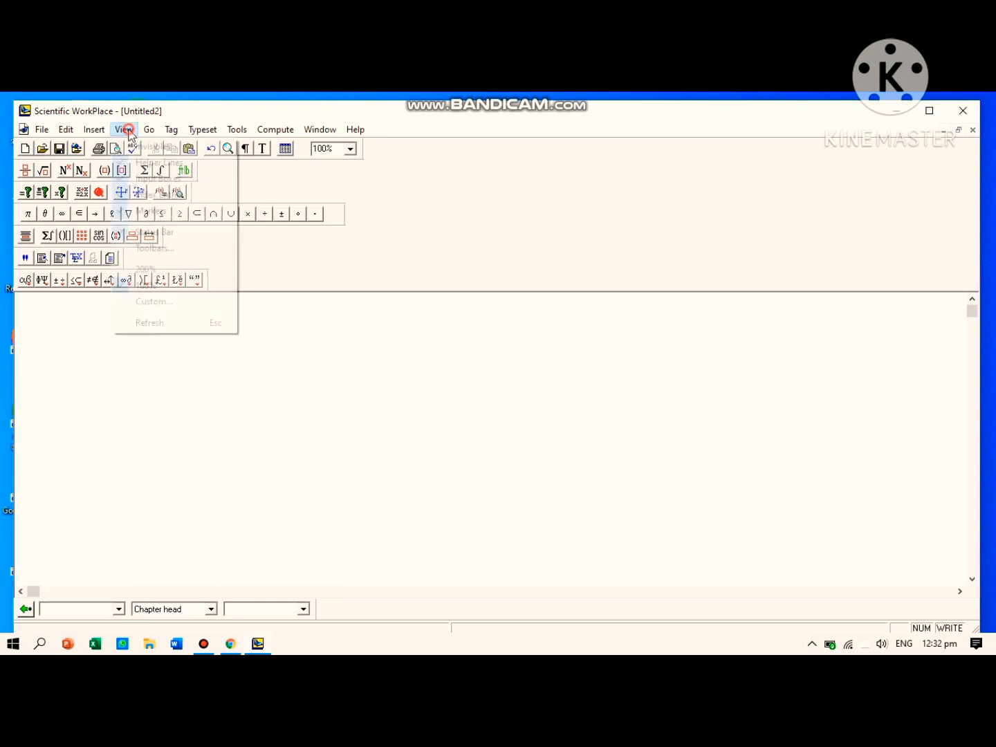
{"action": "left_click", "coordinate": [158, 248]}
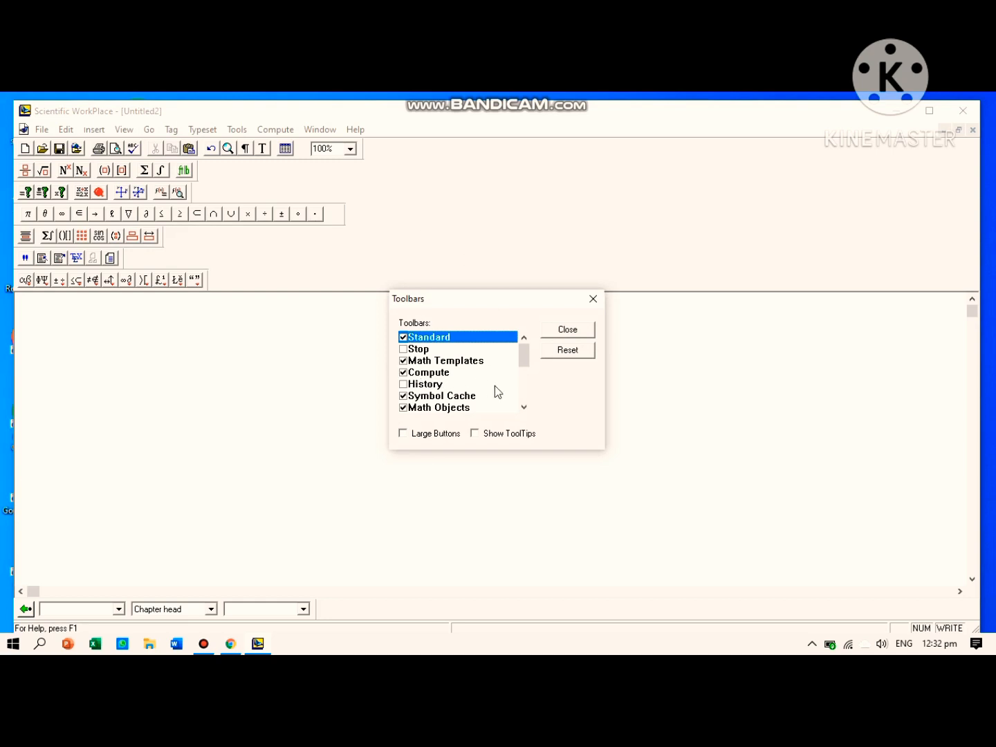
{"action": "scroll", "coordinate": [524, 407], "scroll_direction": "down", "scroll_amount": 7}
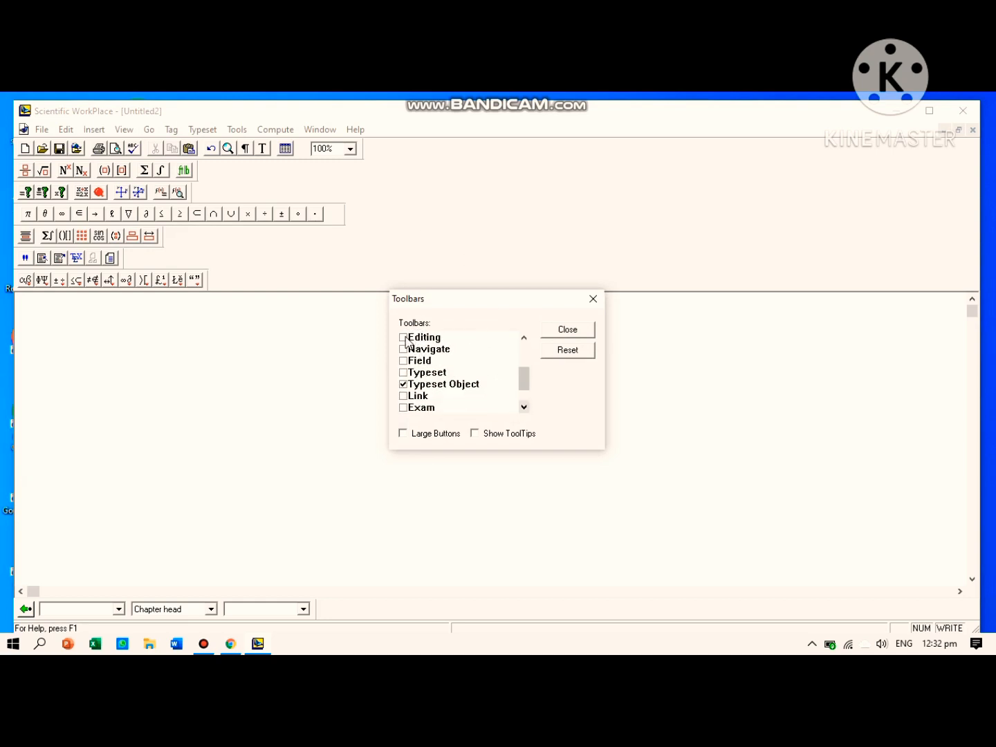
{"action": "left_click", "coordinate": [404, 339]}
{"action": "left_click", "coordinate": [406, 361]}
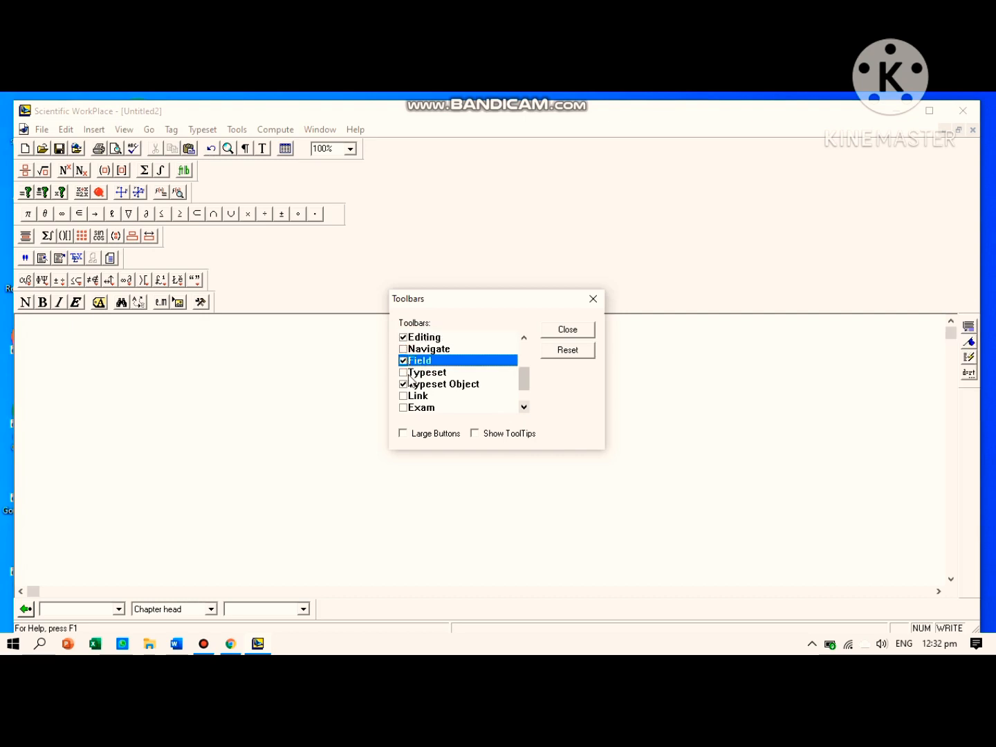
{"action": "left_click", "coordinate": [412, 373]}
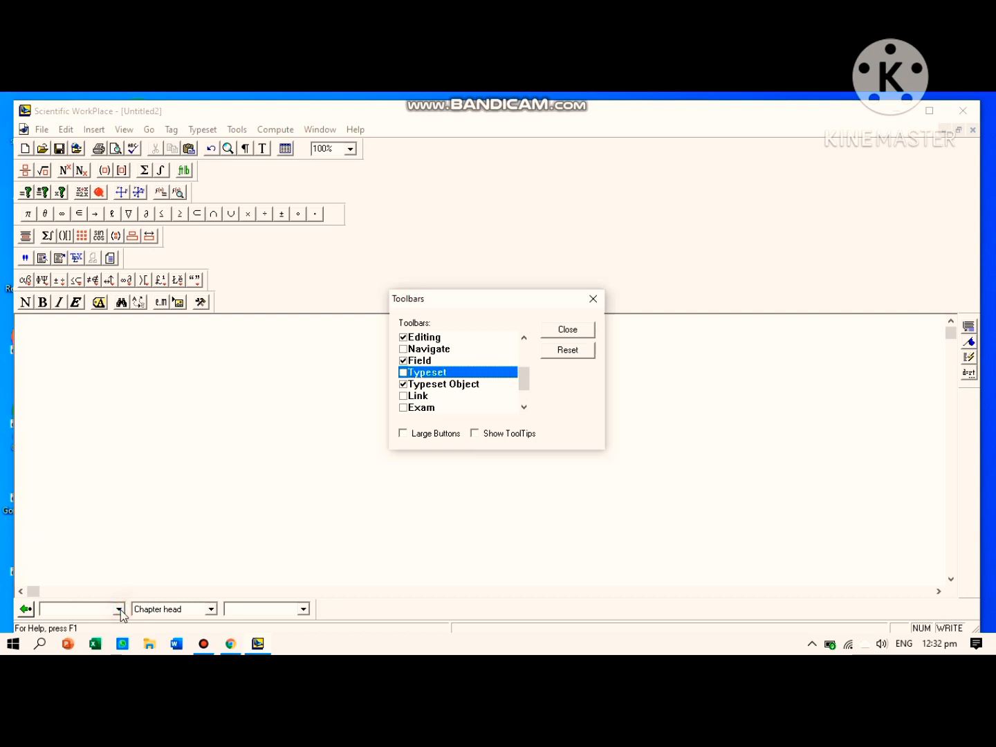
{"action": "left_click", "coordinate": [559, 331]}
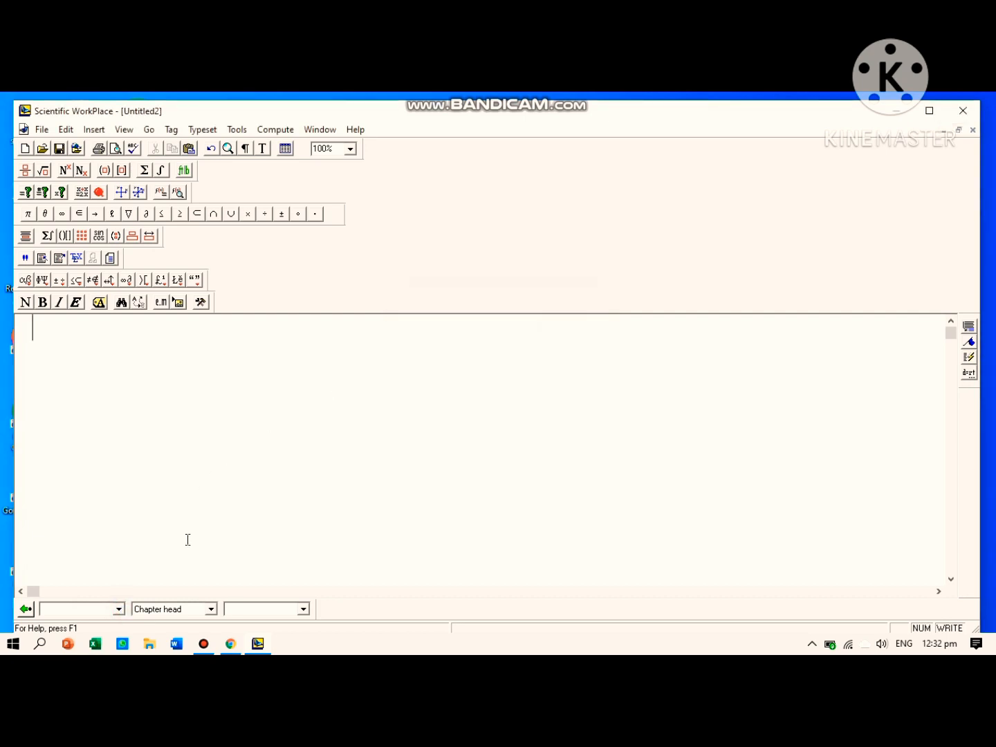
Step: Look through the lists of available item tags and text tags
{"action": "left_click", "coordinate": [118, 609]}
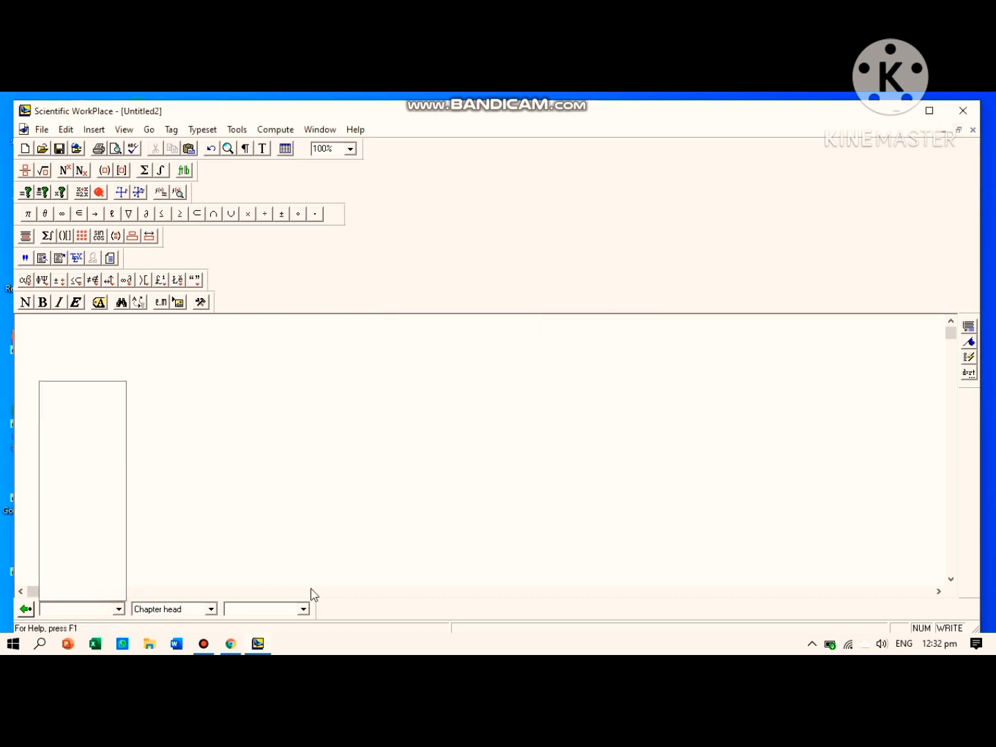
{"action": "left_click", "coordinate": [295, 606]}
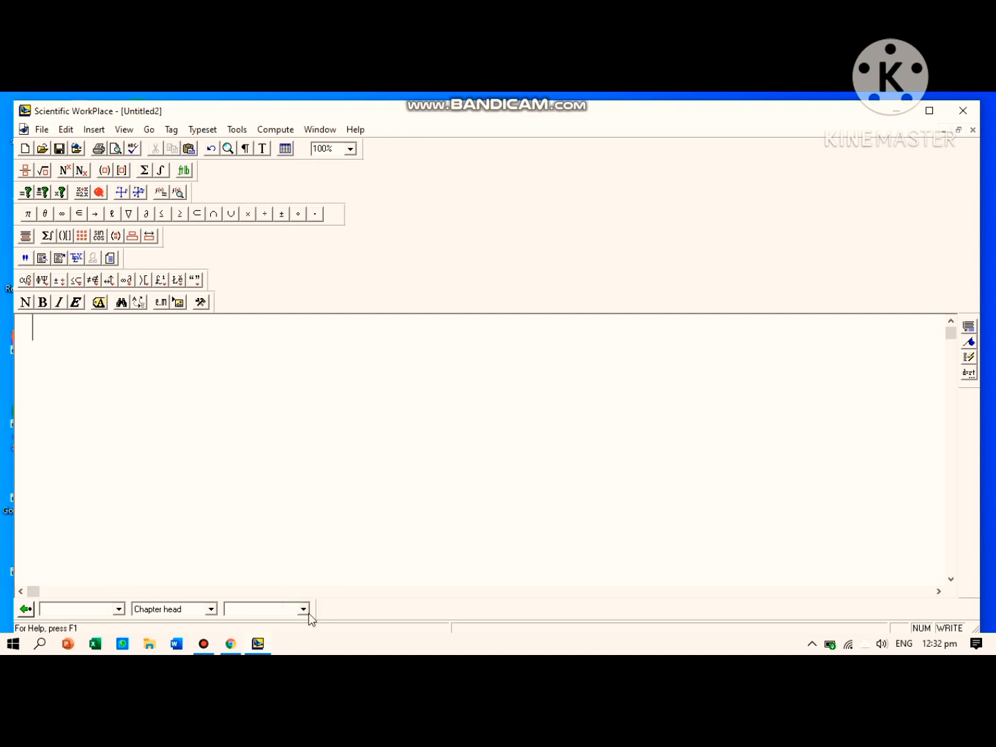
{"action": "left_click", "coordinate": [307, 612]}
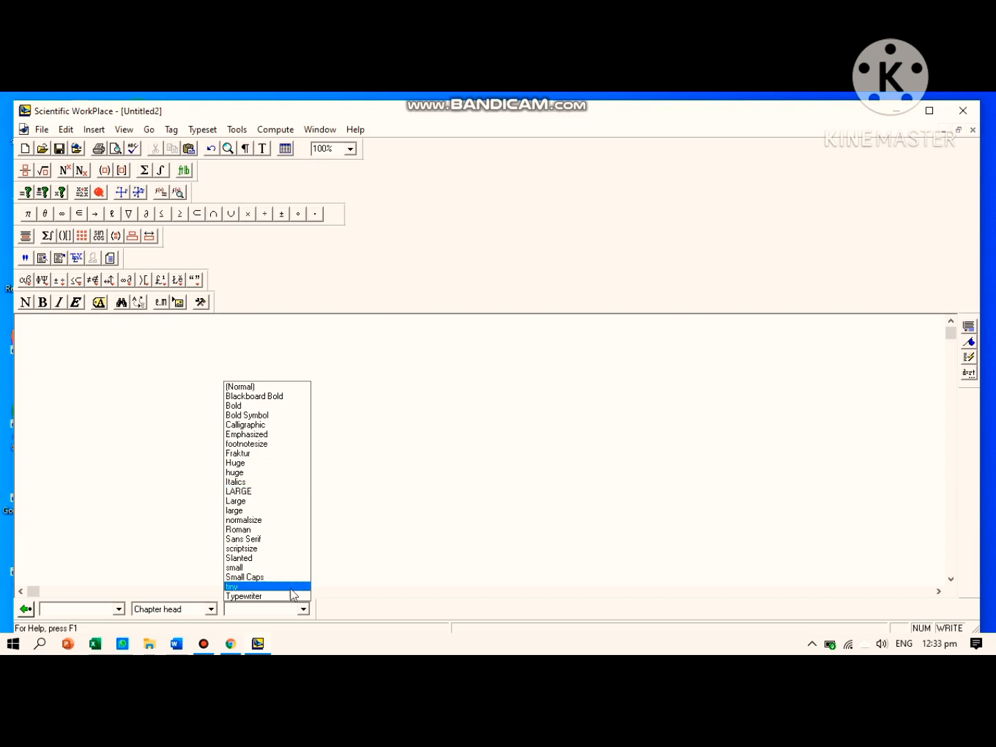
{"action": "left_click", "coordinate": [304, 608]}
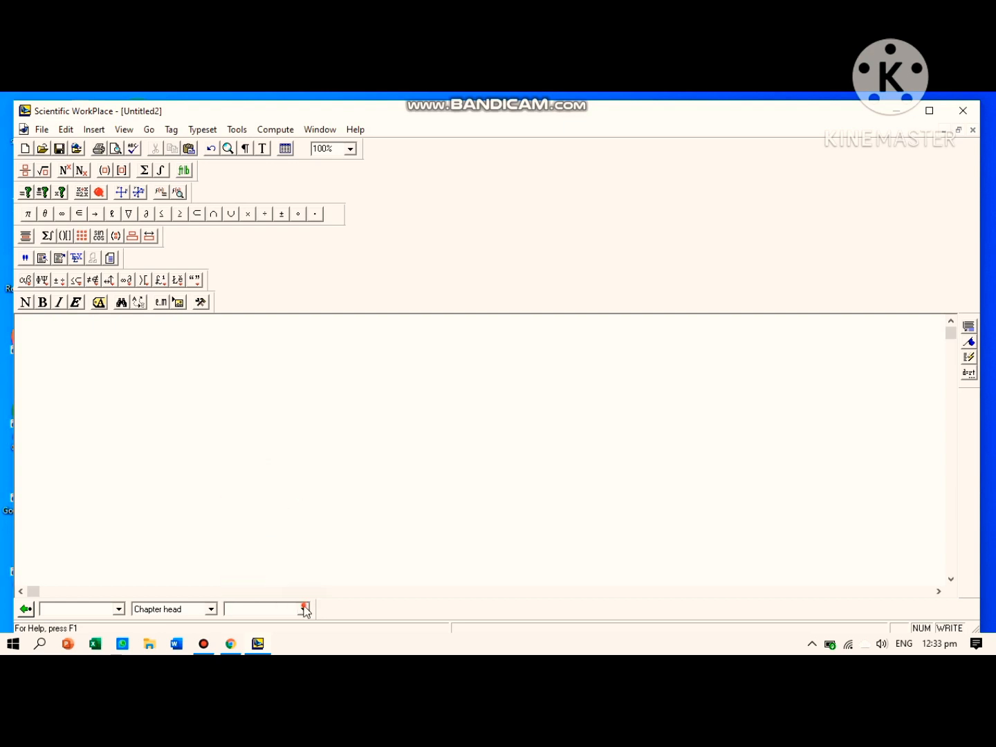
Step: Start the document with the heading "chapter", tagged as Chapter head
{"action": "left_click", "coordinate": [211, 609]}
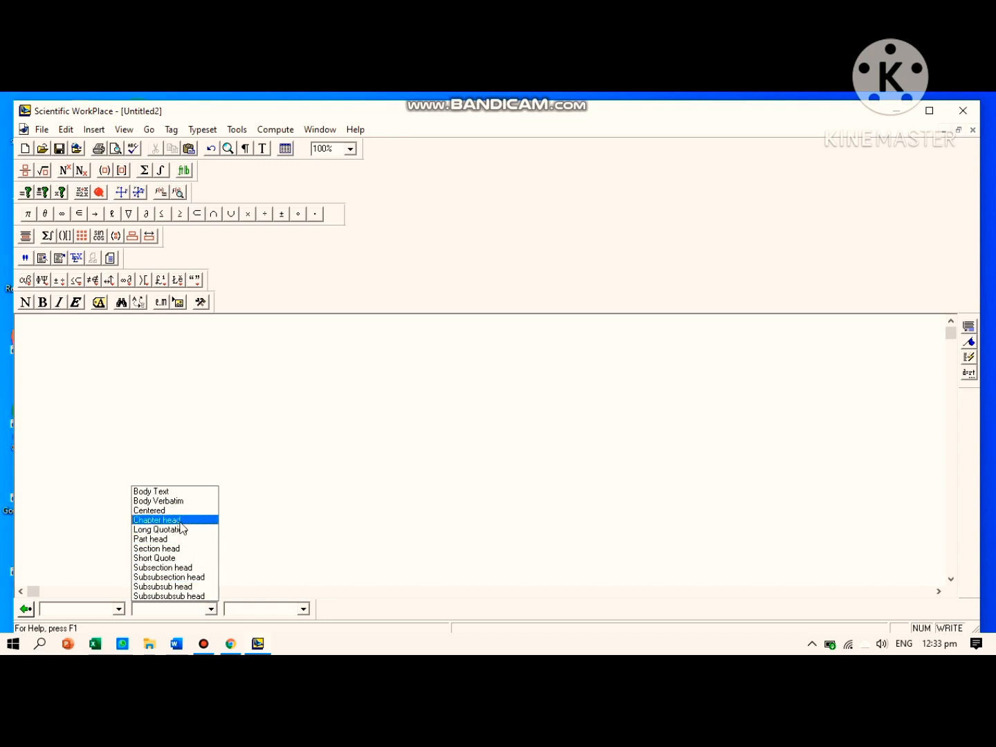
{"action": "left_click", "coordinate": [180, 520]}
{"action": "type", "text": "C"}
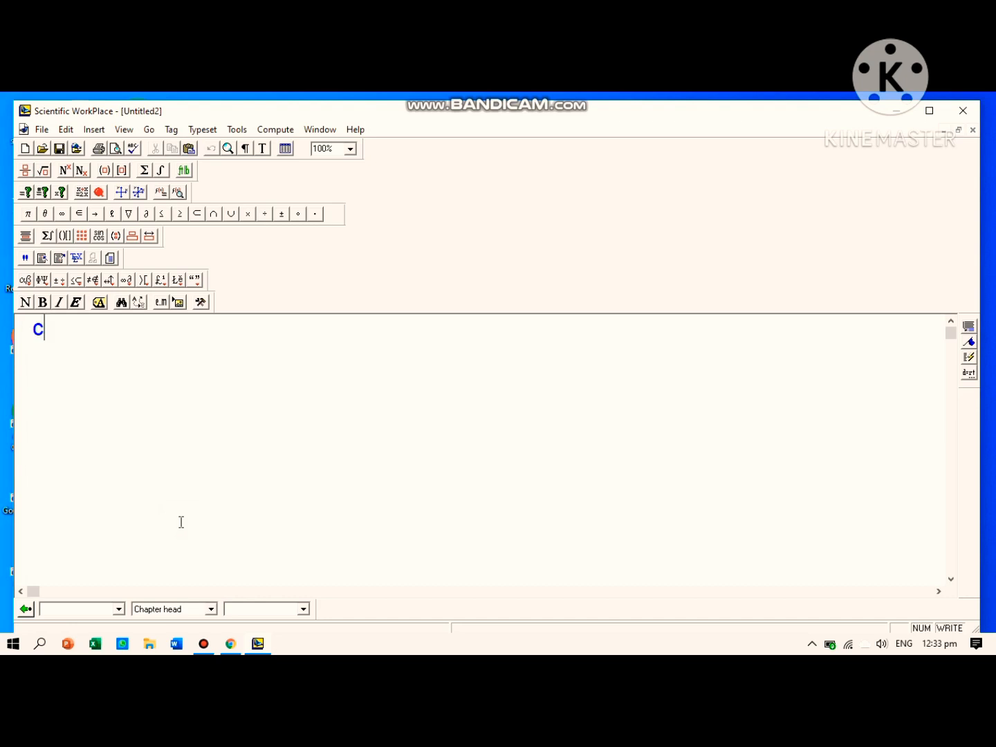
{"action": "type", "text": "hapter"}
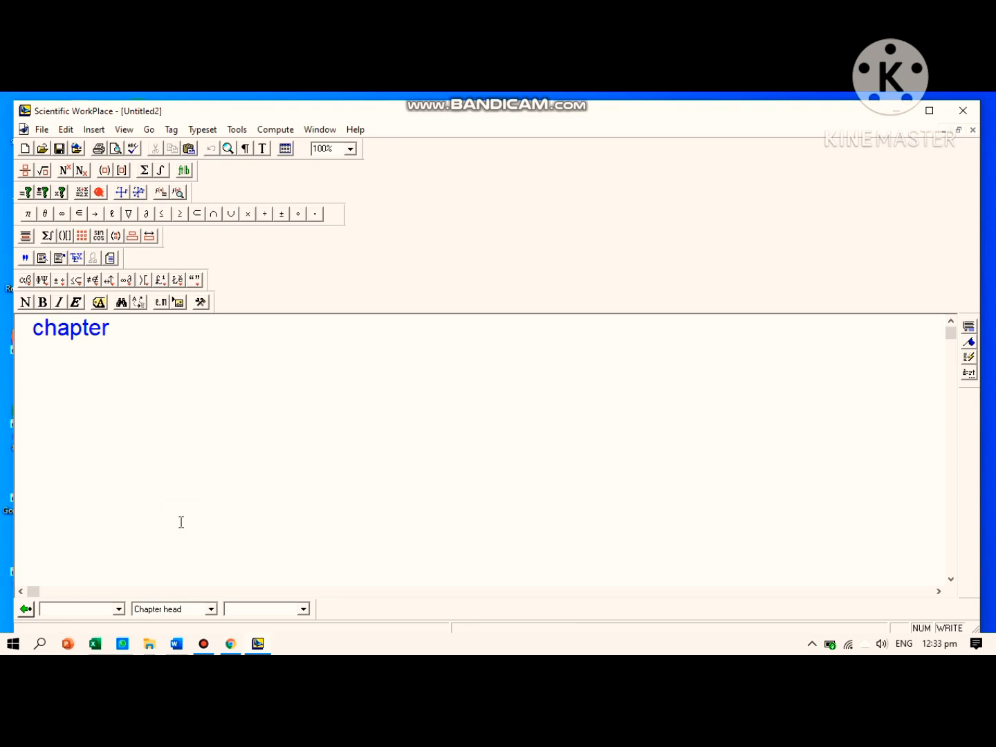
{"action": "left_click", "coordinate": [203, 645]}
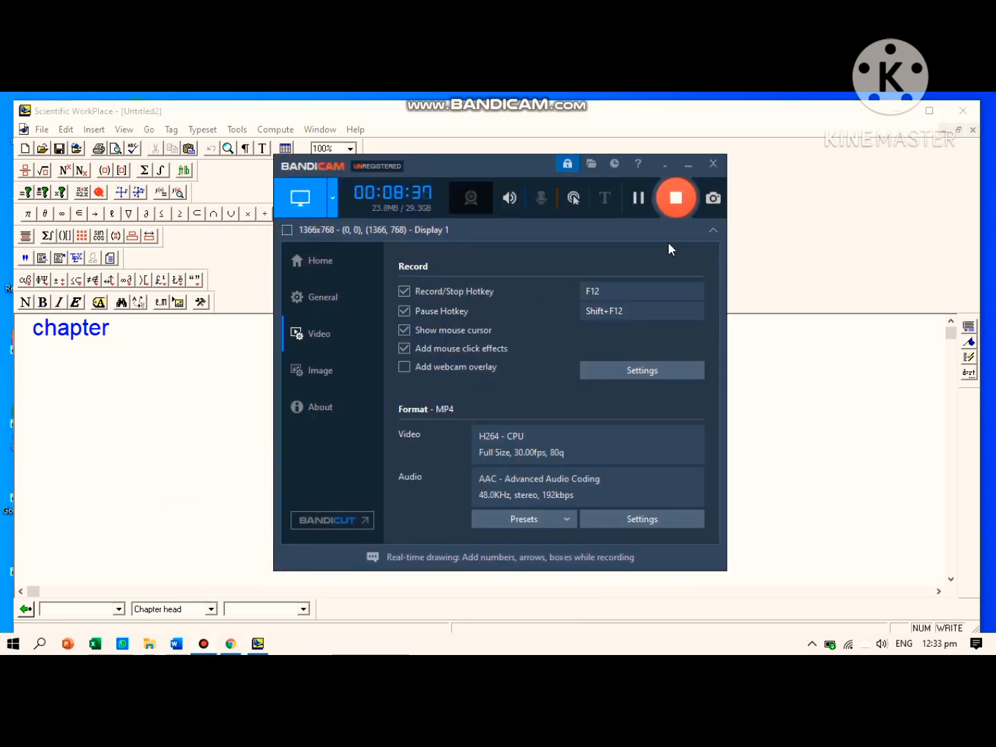
{"action": "left_click", "coordinate": [675, 197]}
{"action": "left_click", "coordinate": [690, 164]}
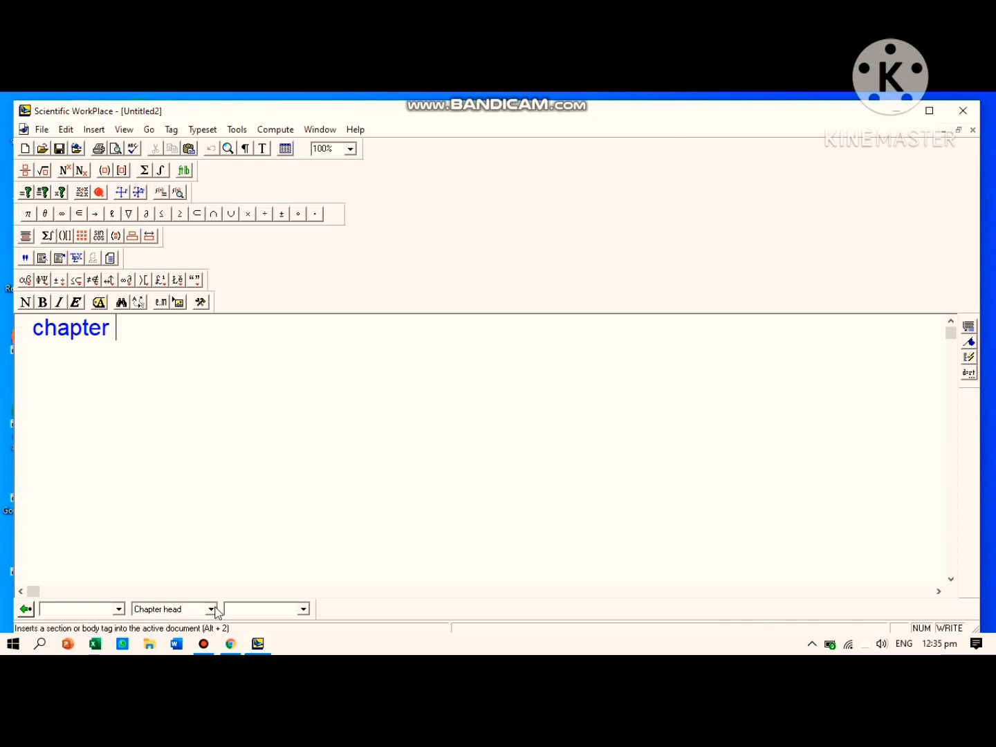
Step: Add the heading "introduction" on a new line below the chapter heading, tagged as Section head
{"action": "key", "text": "Return"}
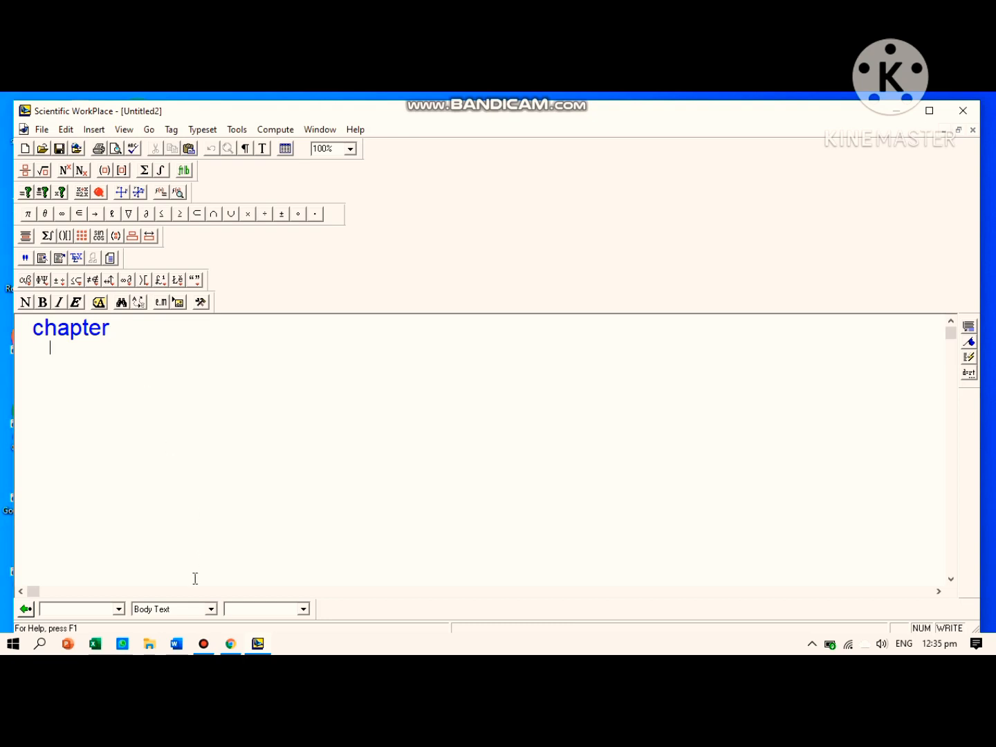
{"action": "left_click", "coordinate": [210, 612]}
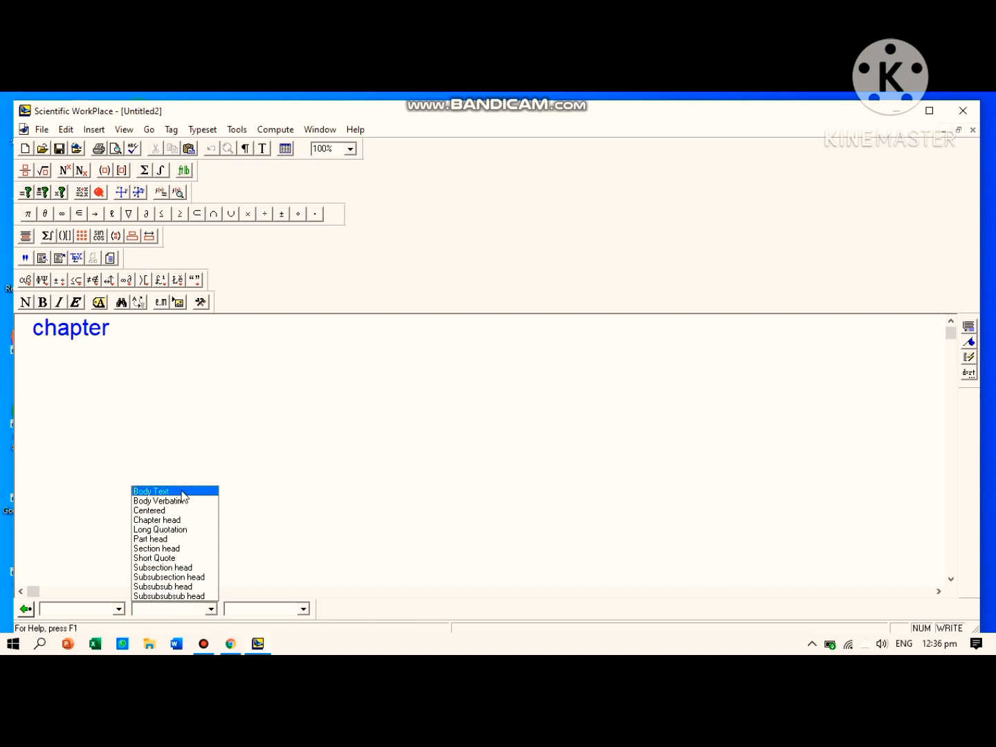
{"action": "left_click", "coordinate": [183, 548]}
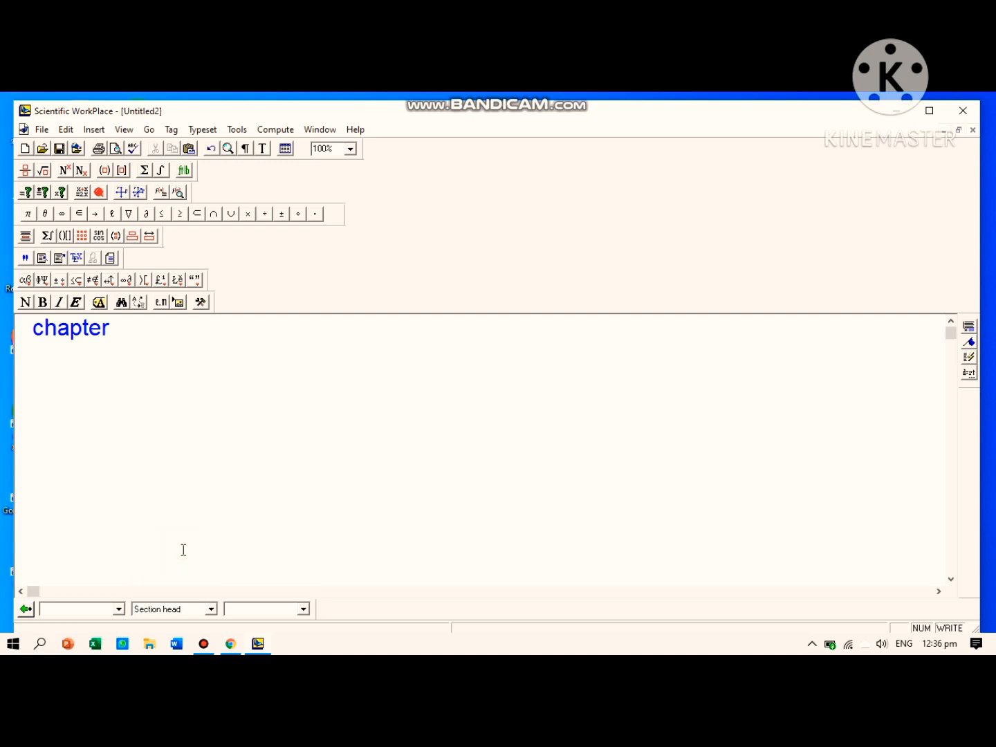
{"action": "type", "text": "introduction"}
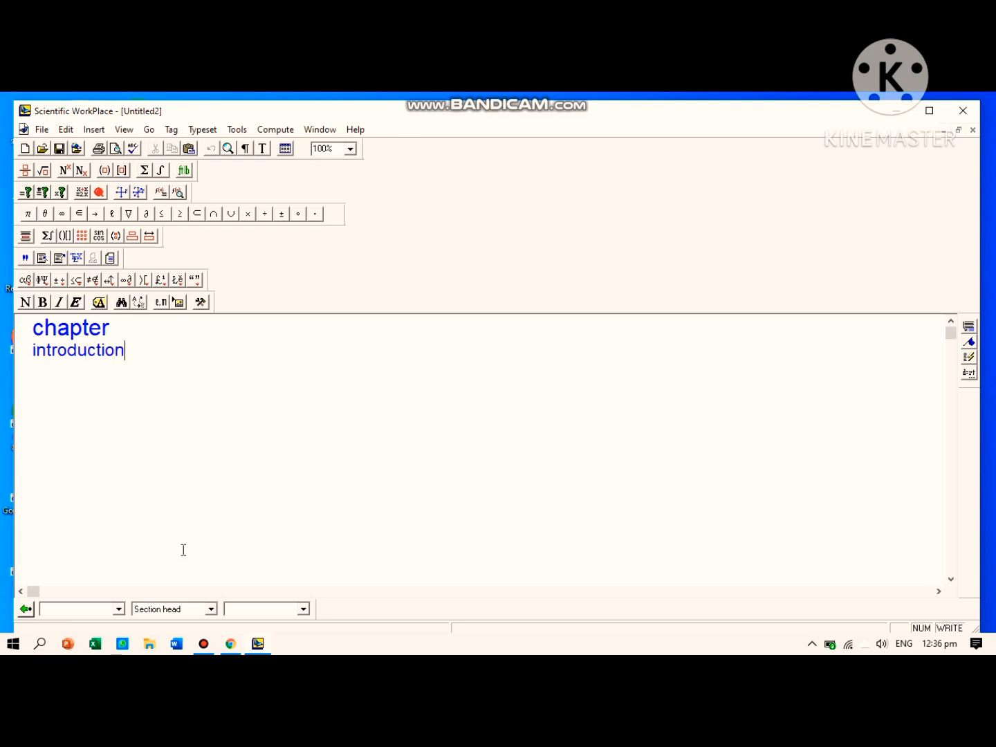
Step: Enter four body text lines under the introduction heading, each containing "h"
{"action": "key", "text": "Return"}
{"action": "type", "text": "h"}
{"action": "key", "text": "Return"}
{"action": "type", "text": "h"}
{"action": "key", "text": "Return"}
{"action": "type", "text": "h"}
{"action": "key", "text": "Return"}
{"action": "type", "text": "h"}
{"action": "key", "text": "Return"}
Step: Add a second "chapter" heading below the body text, tagged as Chapter head, and begin a new line
{"action": "left_click", "coordinate": [210, 609]}
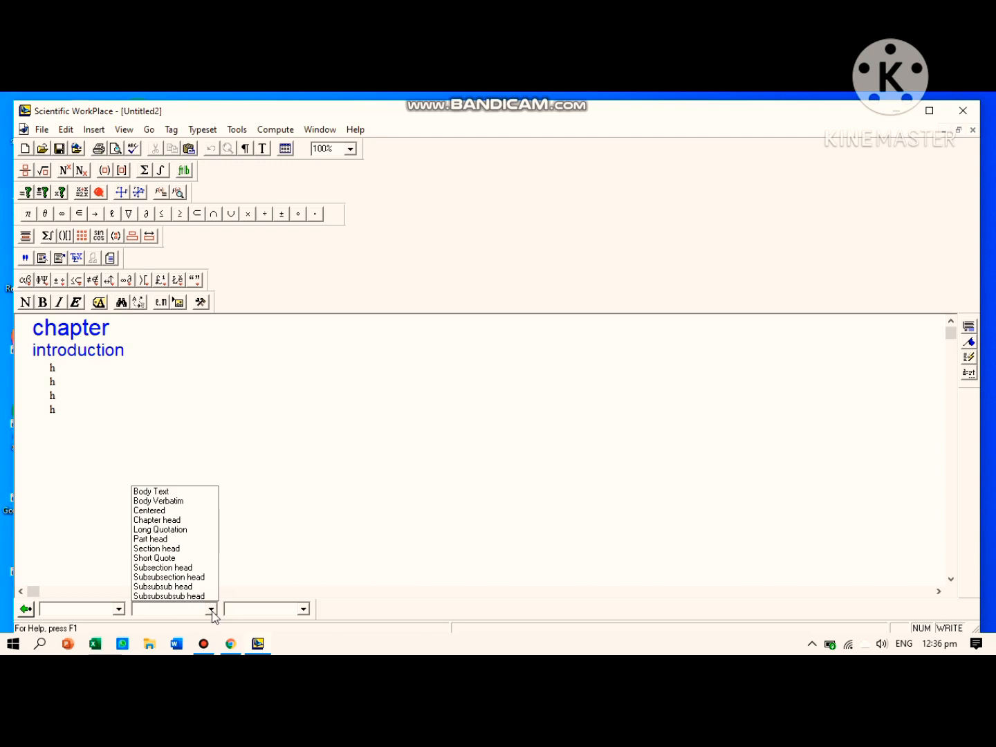
{"action": "left_click", "coordinate": [171, 520]}
{"action": "type", "text": "cha"}
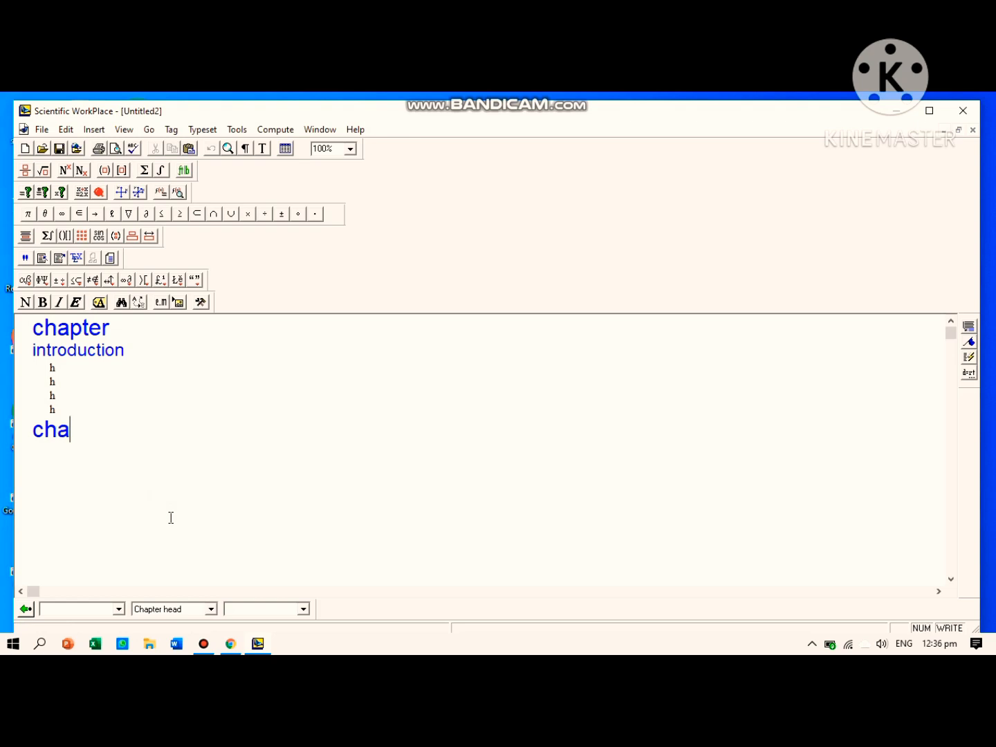
{"action": "type", "text": "pter"}
{"action": "key", "text": "Return"}
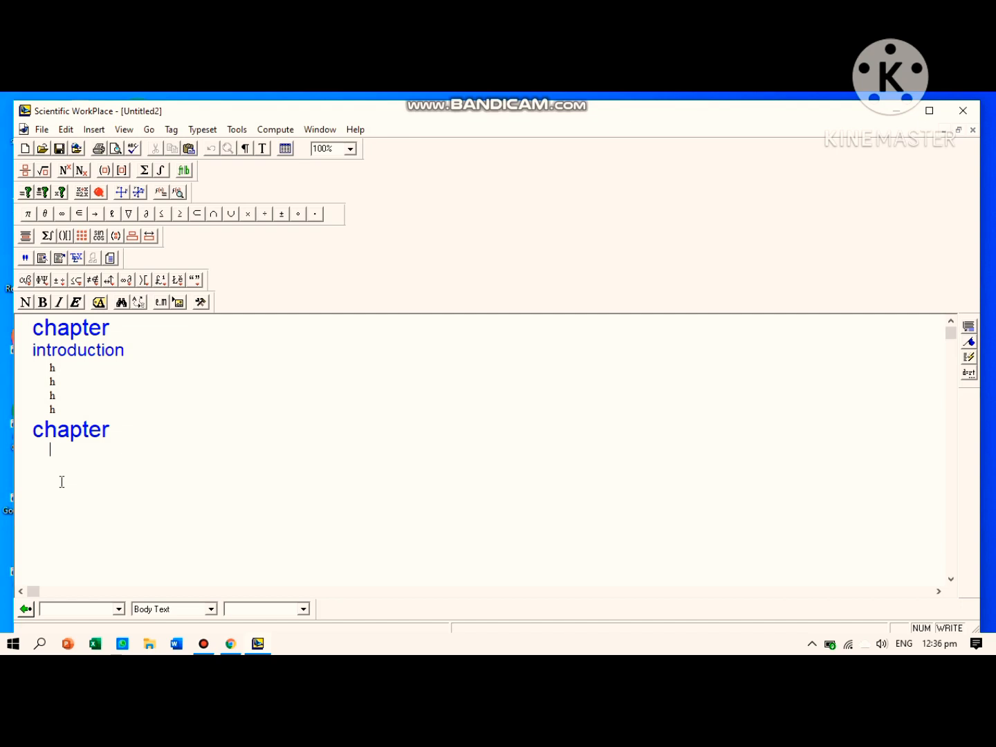
Step: Enter "plasma" under the second chapter heading and tag it as Section head
{"action": "type", "text": "plasma"}
{"action": "key", "text": "Return"}
{"action": "left_click", "coordinate": [83, 452]}
{"action": "left_click_drag", "start_coordinate": [84, 453], "coordinate": [44, 454]}
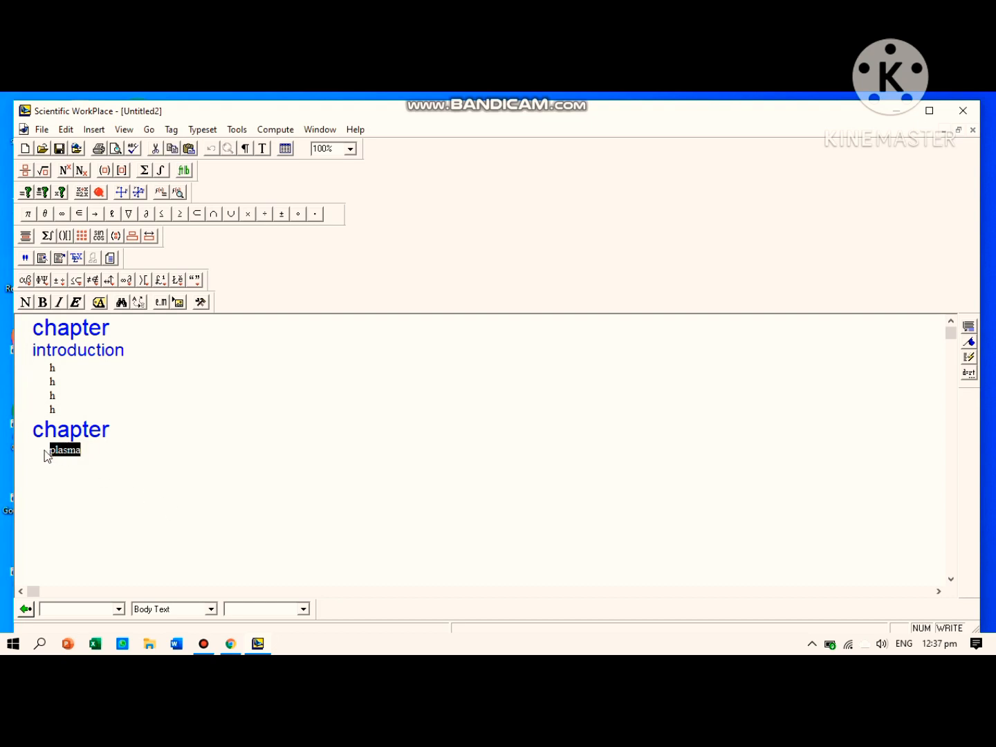
{"action": "left_click", "coordinate": [210, 609]}
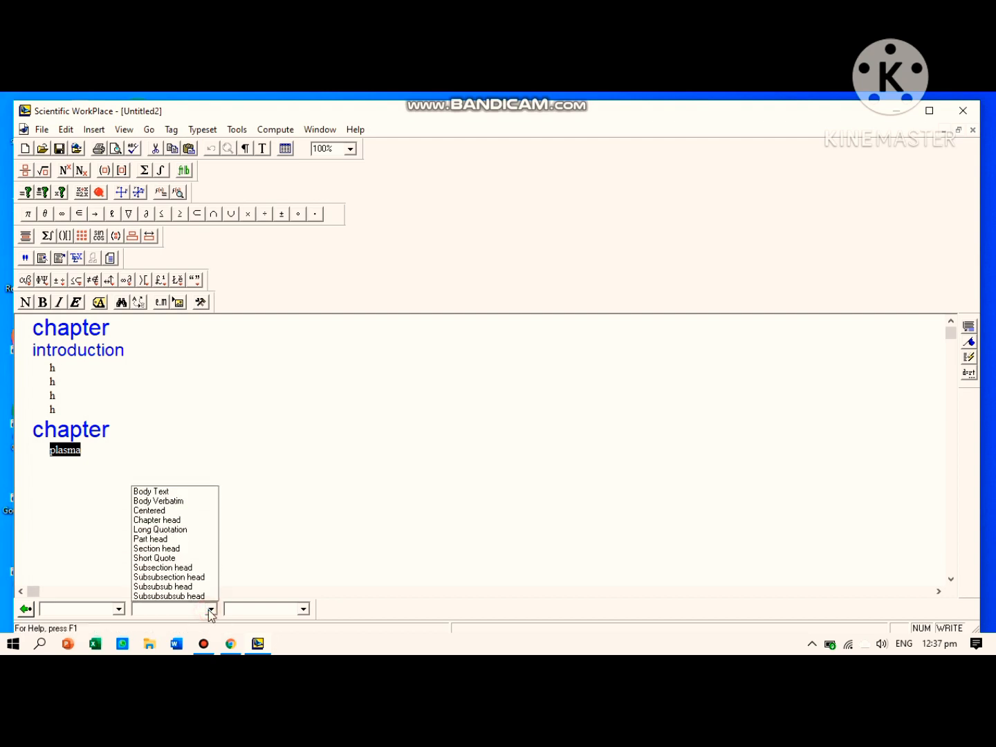
{"action": "left_click", "coordinate": [182, 548]}
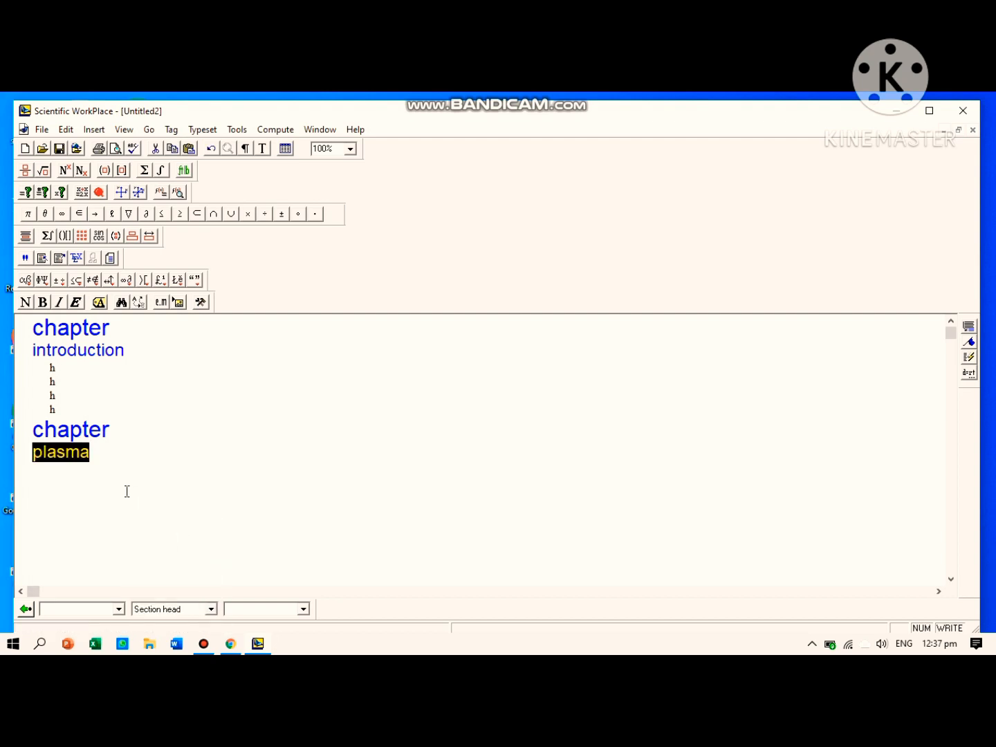
Step: Enter two body text lines, "hhh" and "hh", under the plasma heading
{"action": "left_click", "coordinate": [102, 451]}
{"action": "key", "text": "Return"}
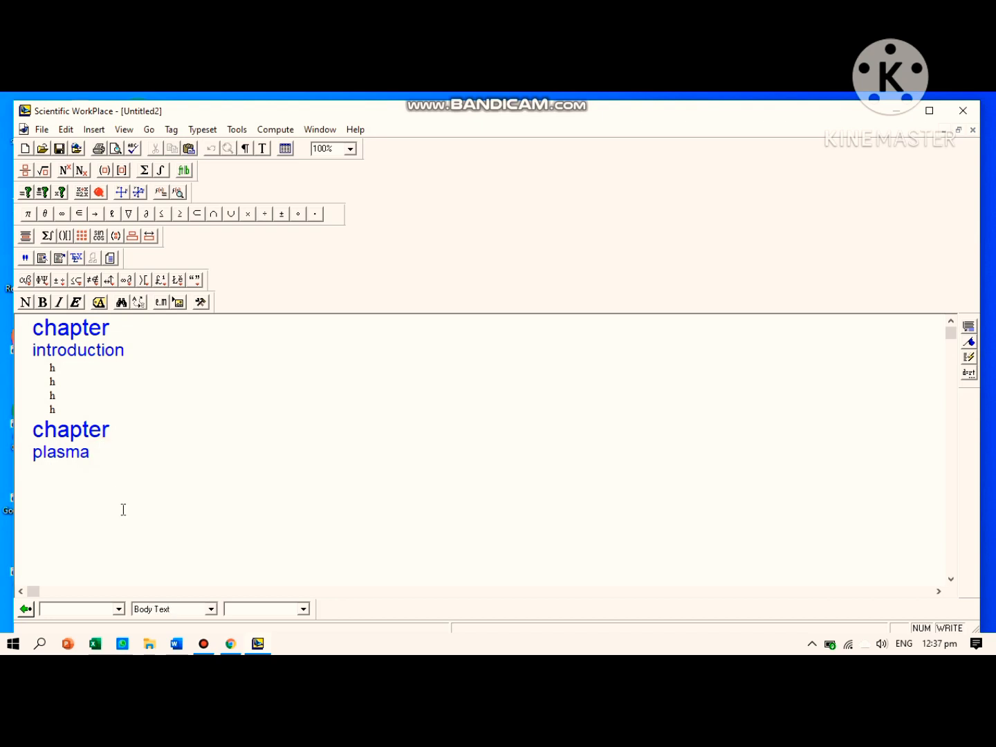
{"action": "type", "text": "hhh"}
{"action": "key", "text": "Return"}
{"action": "type", "text": "hh"}
{"action": "key", "text": "Return"}
Step: Add the heading "plasma in qm" below the body text, tagged as Subsection head, and begin a new line
{"action": "left_click", "coordinate": [210, 609]}
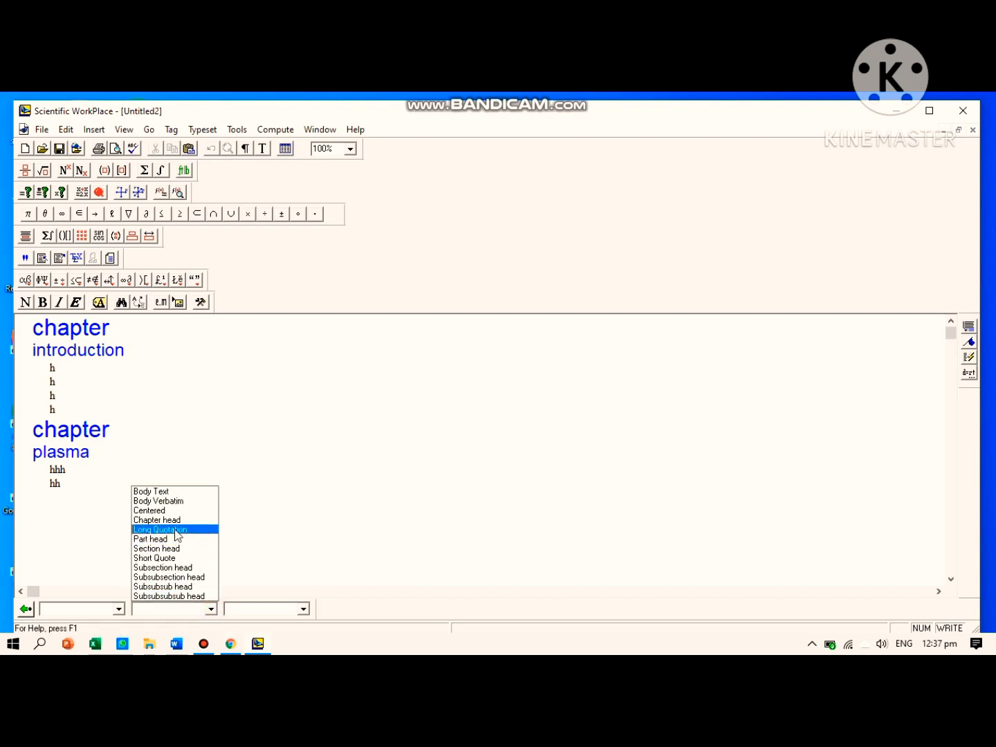
{"action": "left_click", "coordinate": [180, 569]}
{"action": "type", "text": "pla"}
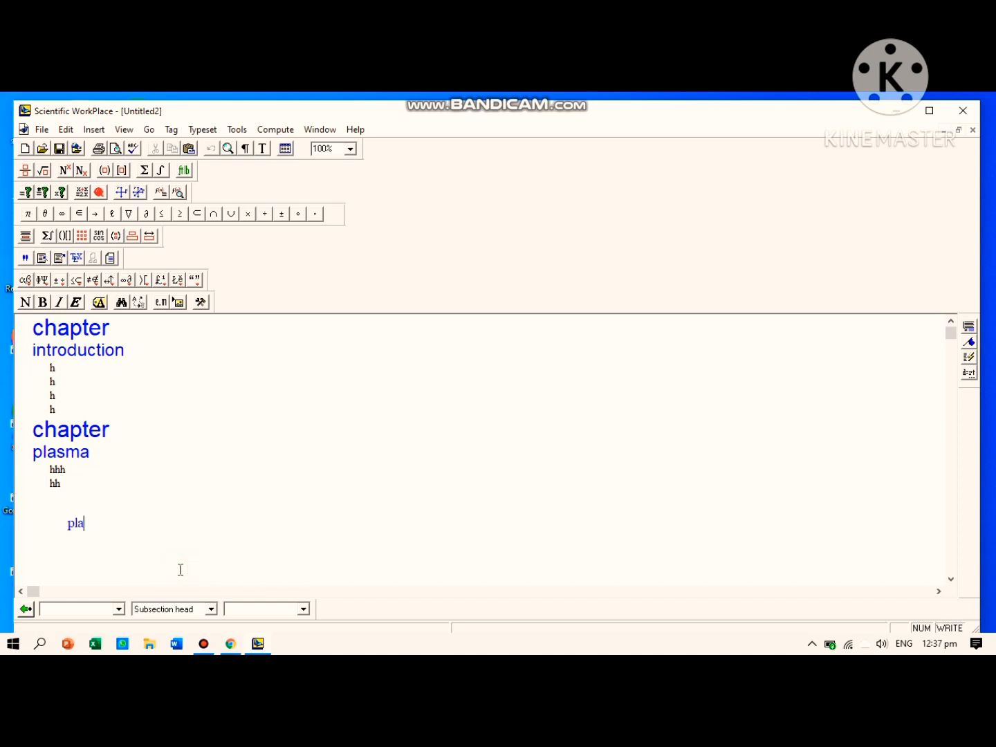
{"action": "type", "text": "sma in qm"}
{"action": "key", "text": "Return"}
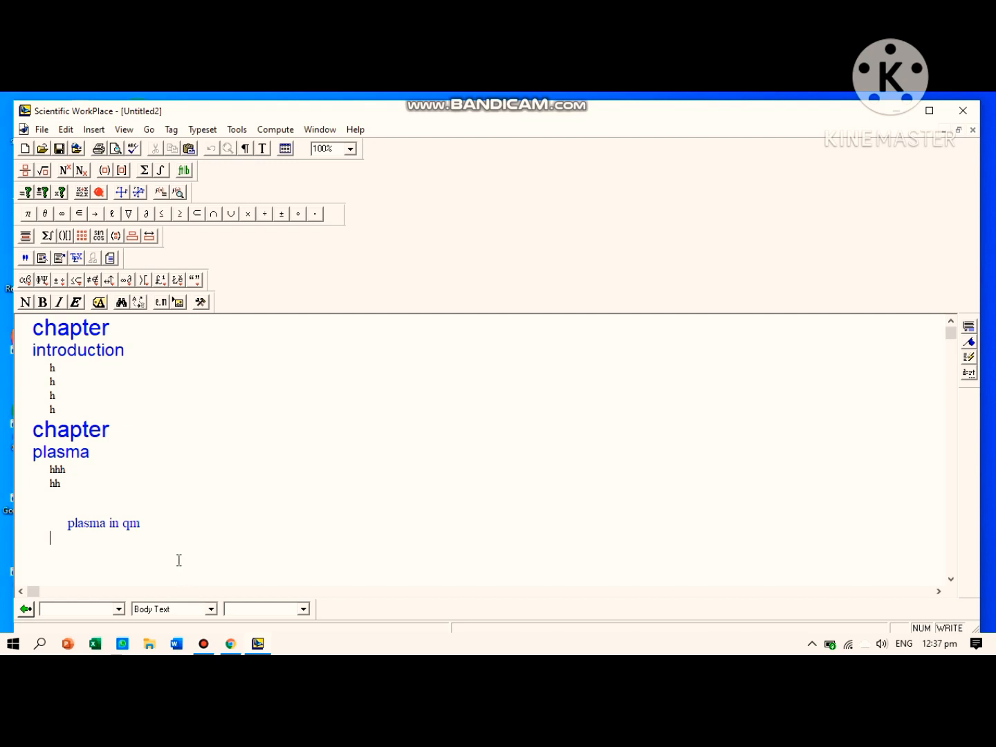
Step: Add a third "chapter" heading below the subsection heading, tagged as Chapter head
{"action": "left_click", "coordinate": [211, 610]}
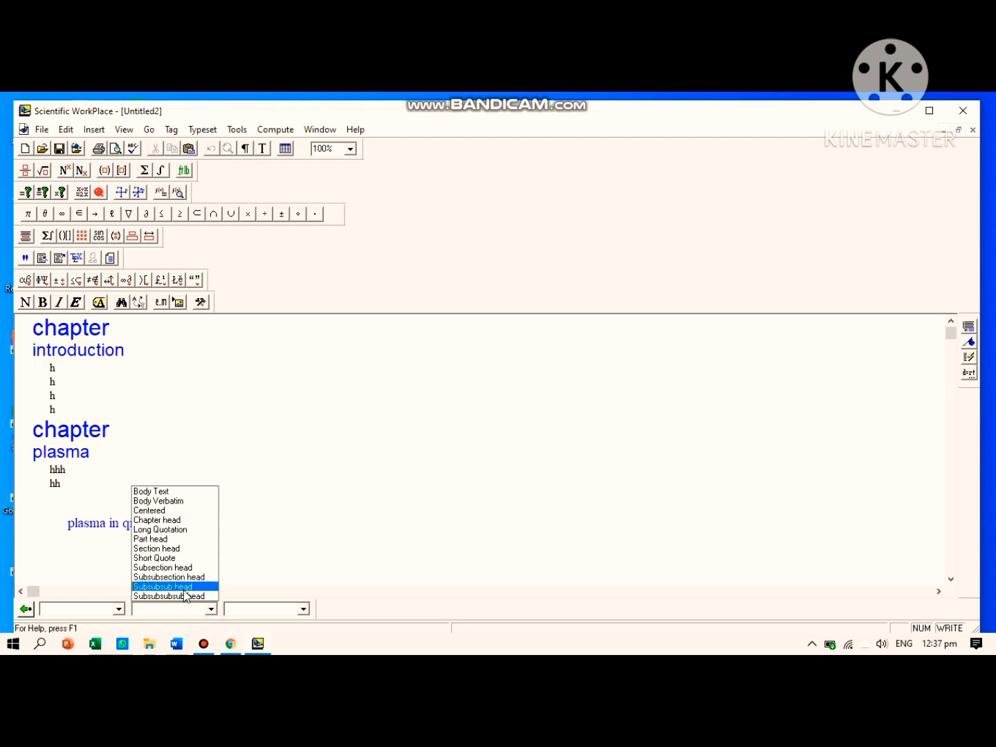
{"action": "left_click", "coordinate": [280, 549]}
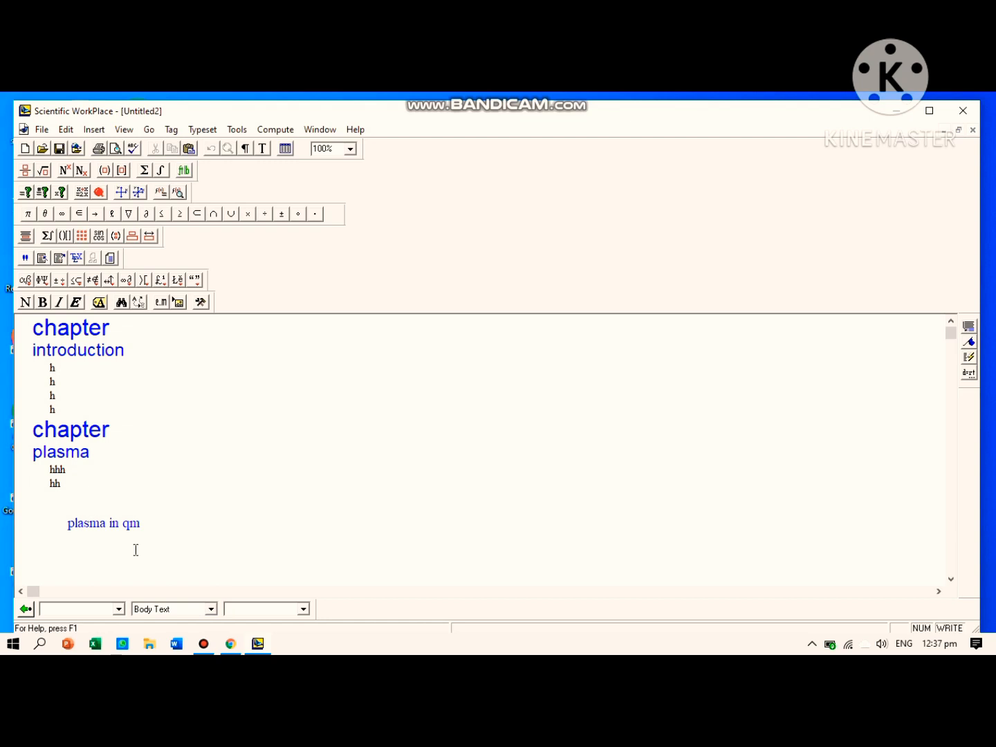
{"action": "left_click", "coordinate": [211, 609]}
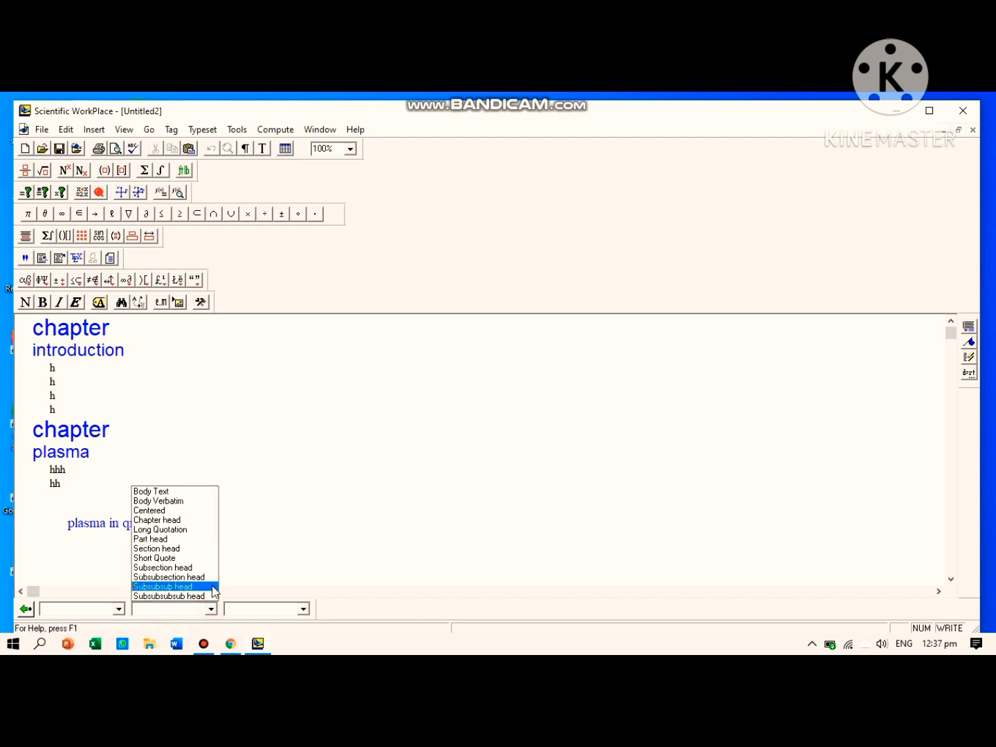
{"action": "left_click", "coordinate": [189, 520]}
{"action": "type", "text": "c"}
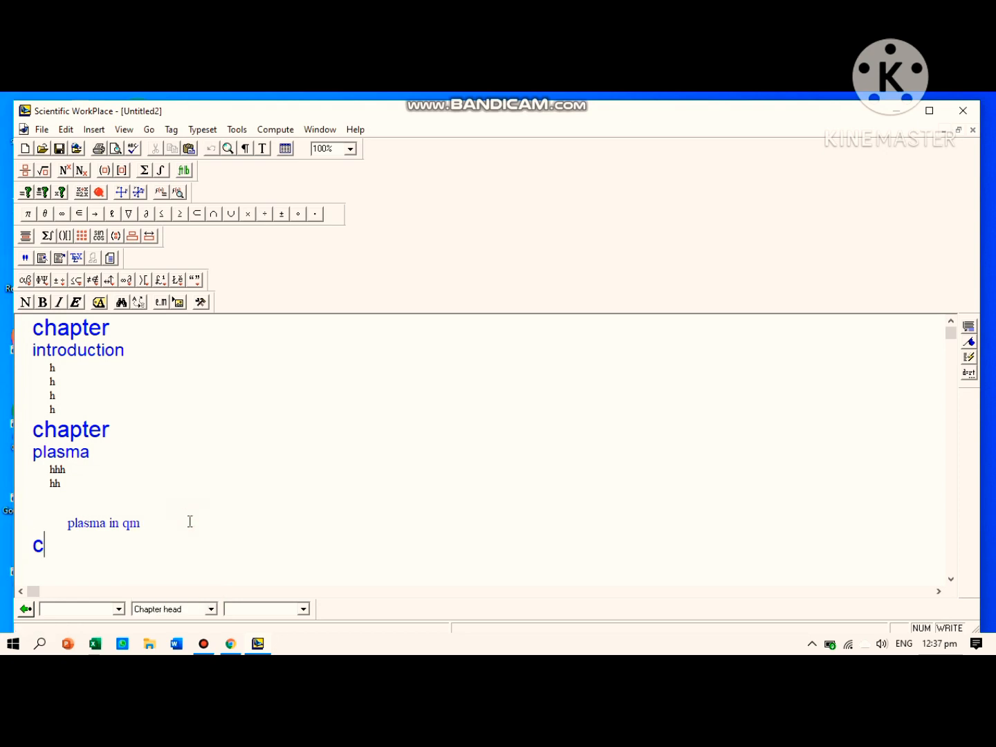
{"action": "type", "text": "hapter"}
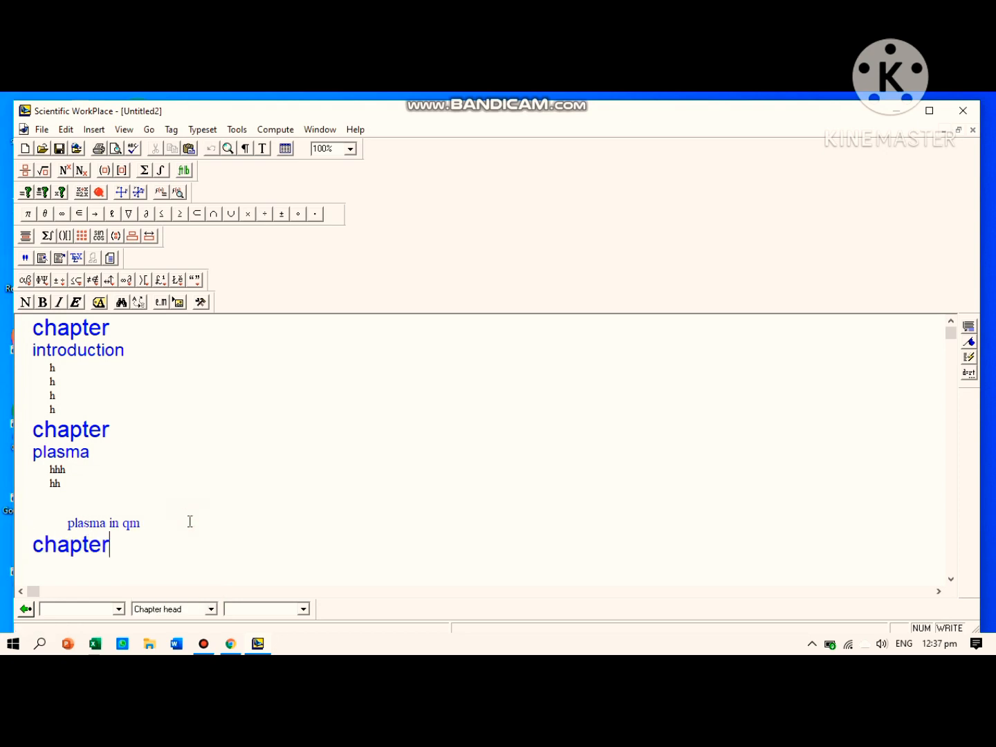
Step: Insert a displayed equation below the third "chapter" heading and give it the custom number 1
{"action": "key", "text": "Return"}
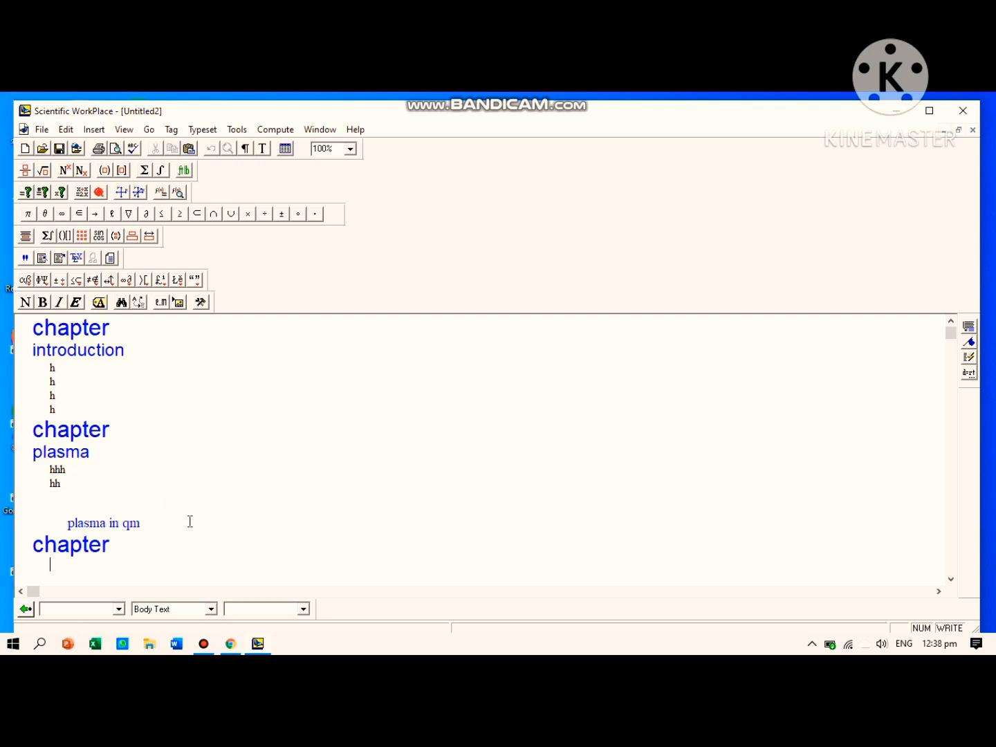
{"action": "left_click", "coordinate": [27, 237]}
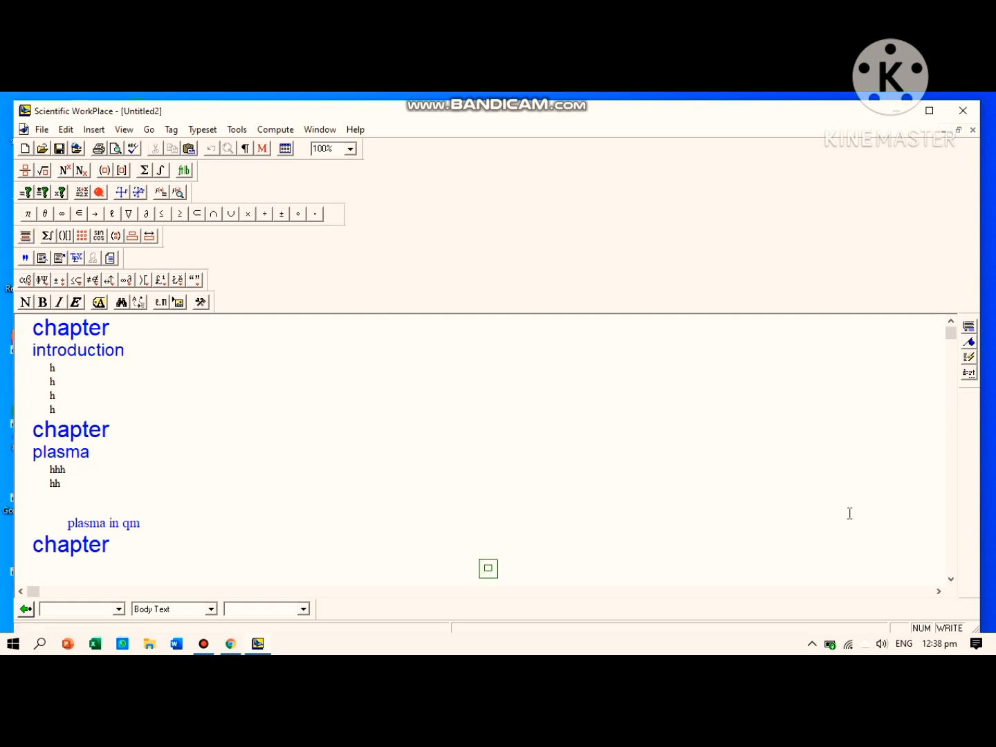
{"action": "left_click", "coordinate": [952, 580]}
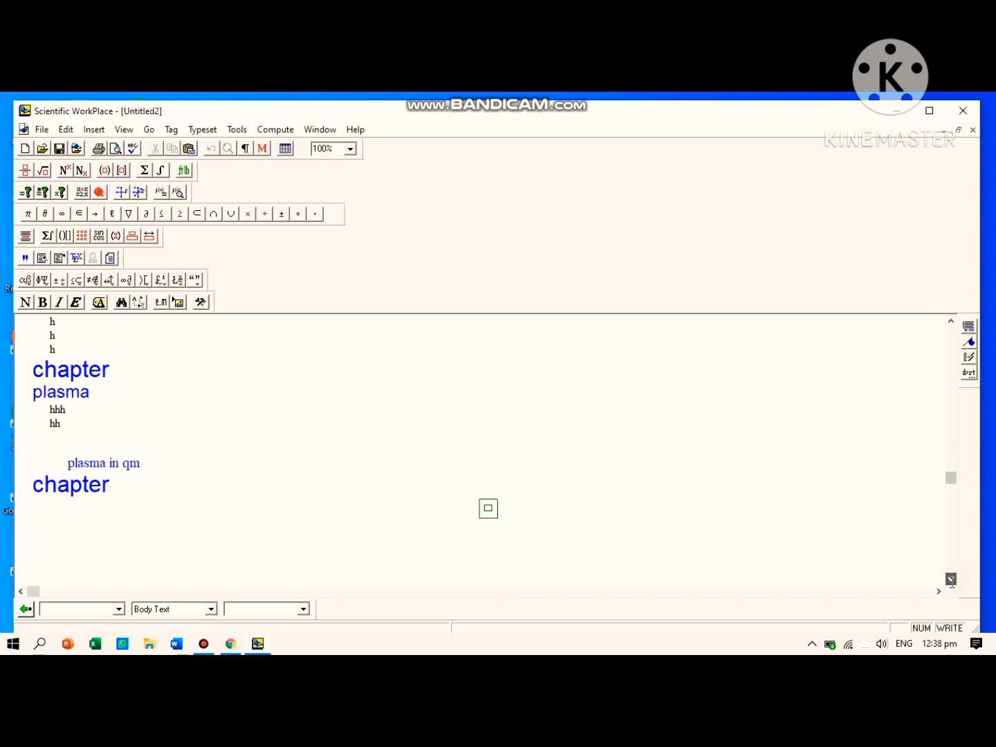
{"action": "double_click", "coordinate": [533, 515]}
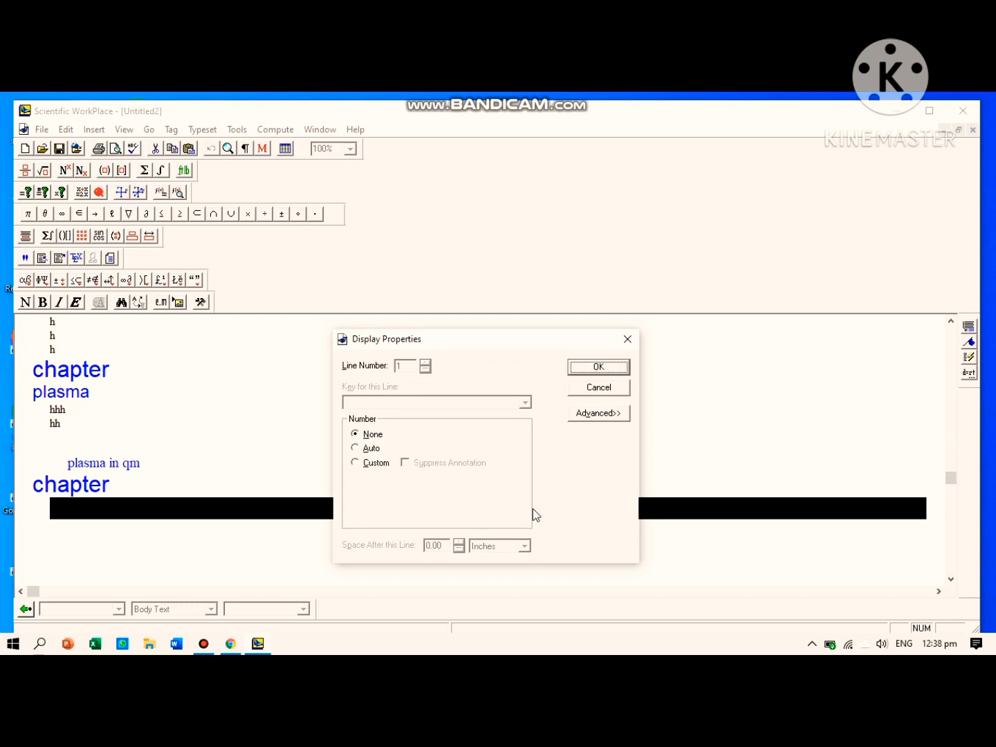
{"action": "left_click", "coordinate": [359, 447]}
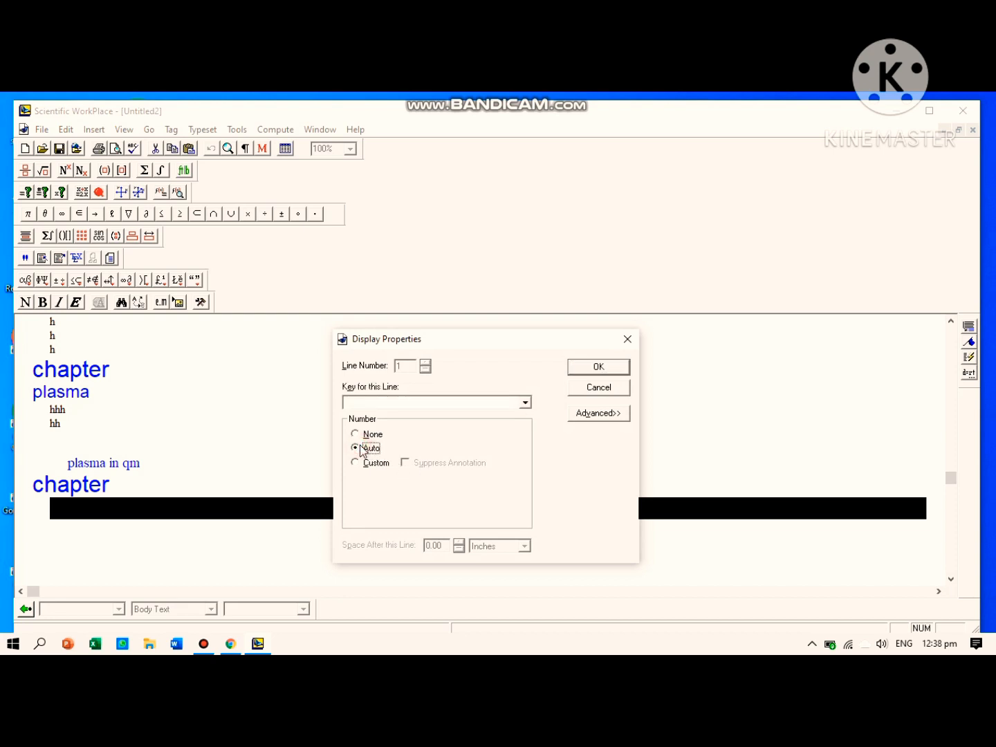
{"action": "left_click", "coordinate": [360, 464]}
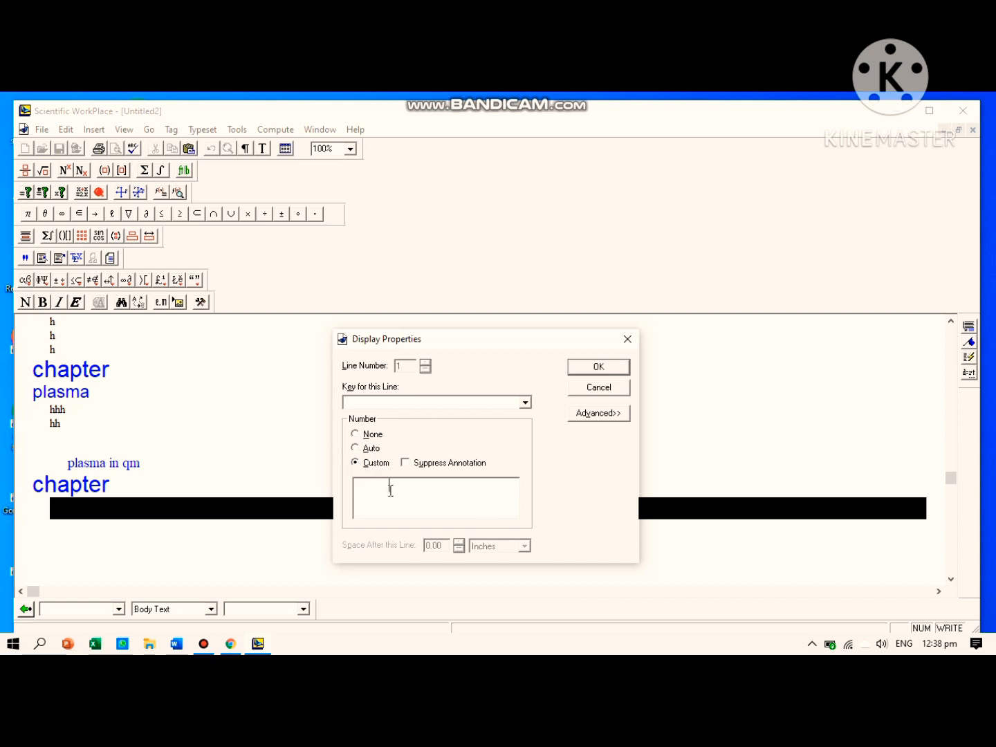
{"action": "type", "text": "1"}
{"action": "left_click", "coordinate": [600, 364]}
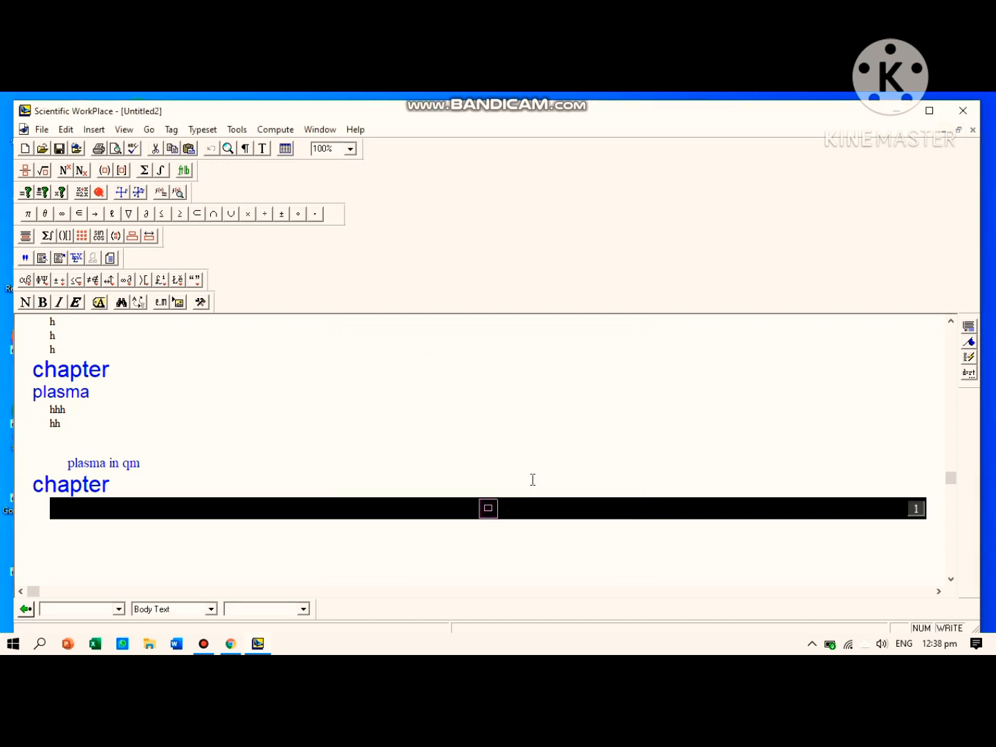
{"action": "left_click", "coordinate": [533, 480]}
Step: Enter cos x followed by the fraction y over z in equation 1, using the math name cos
{"action": "left_click", "coordinate": [489, 512]}
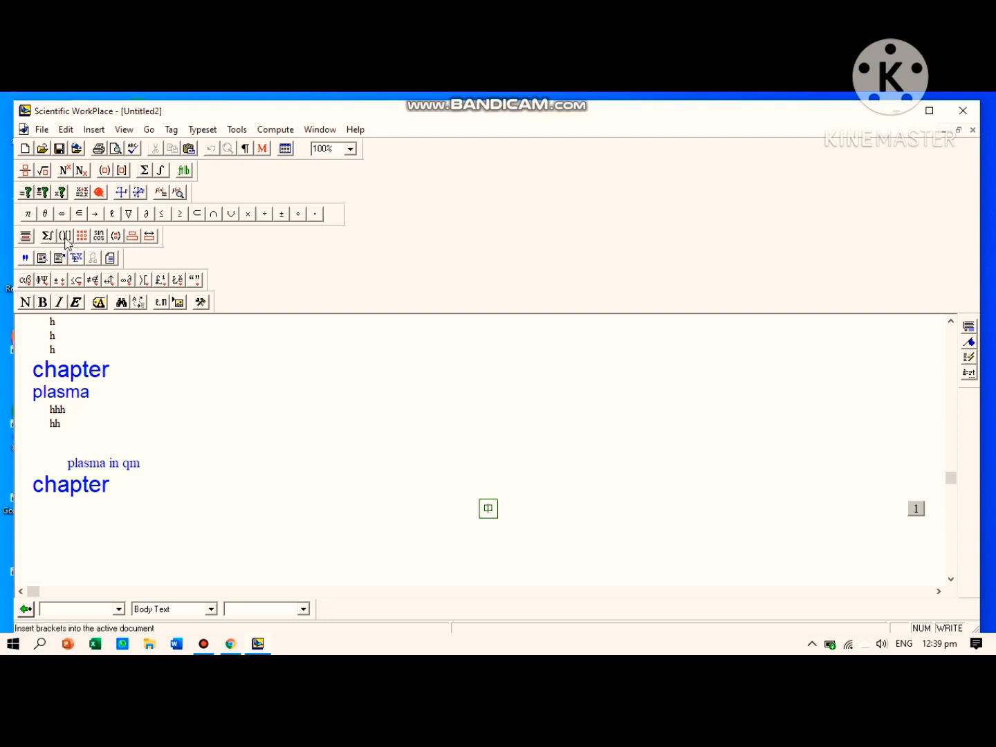
{"action": "left_click", "coordinate": [101, 236]}
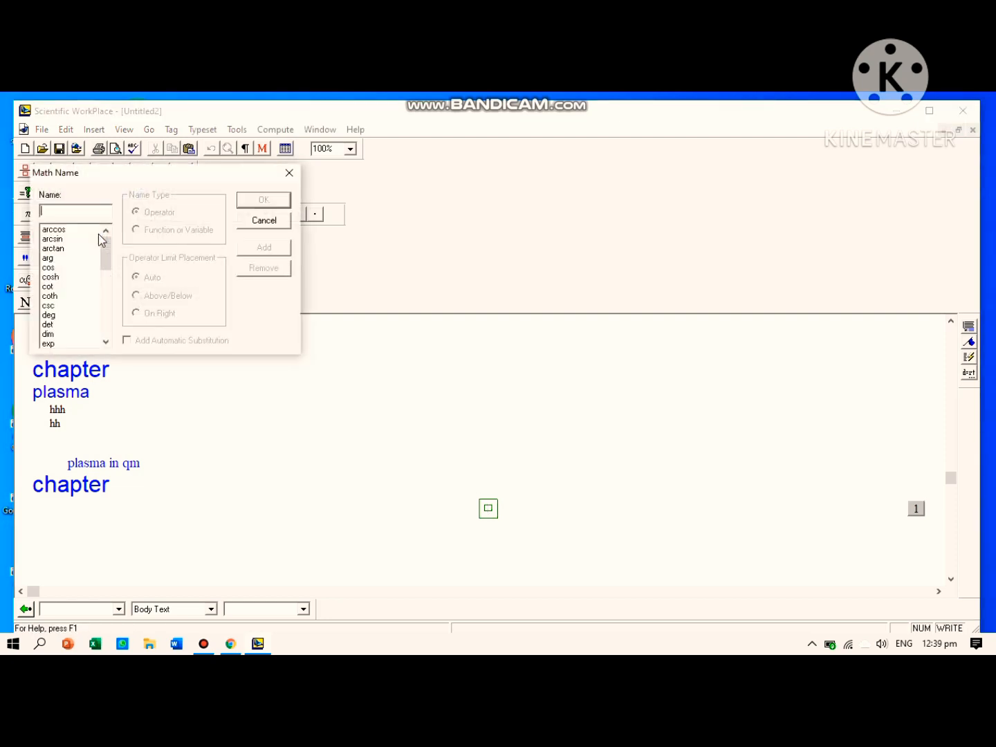
{"action": "left_click", "coordinate": [54, 268]}
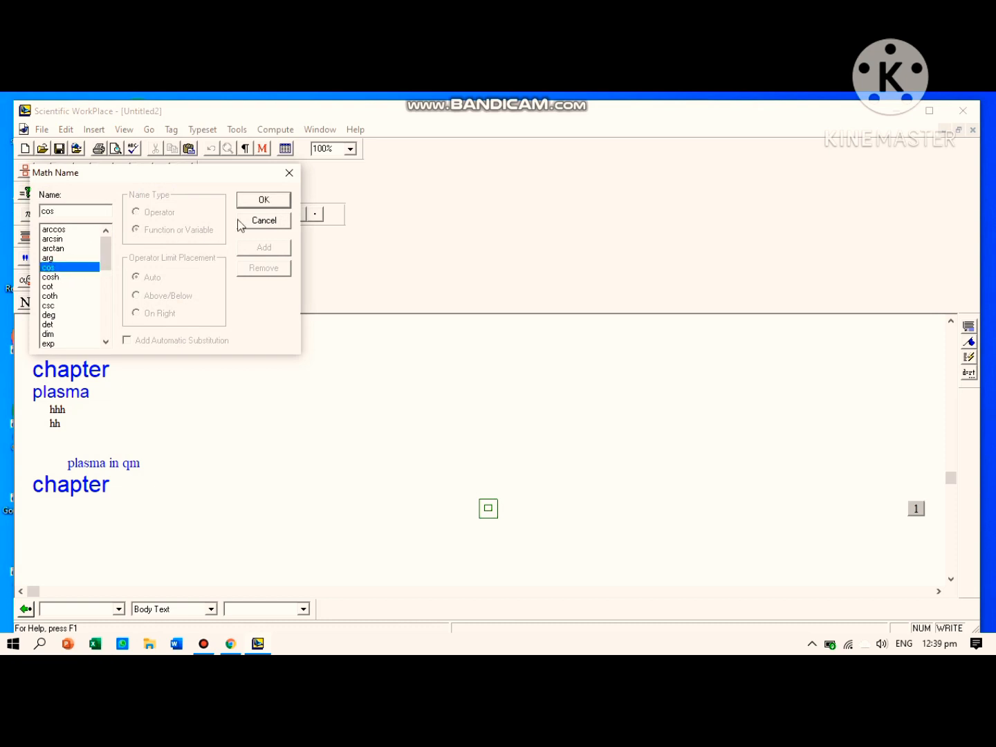
{"action": "left_click", "coordinate": [252, 205]}
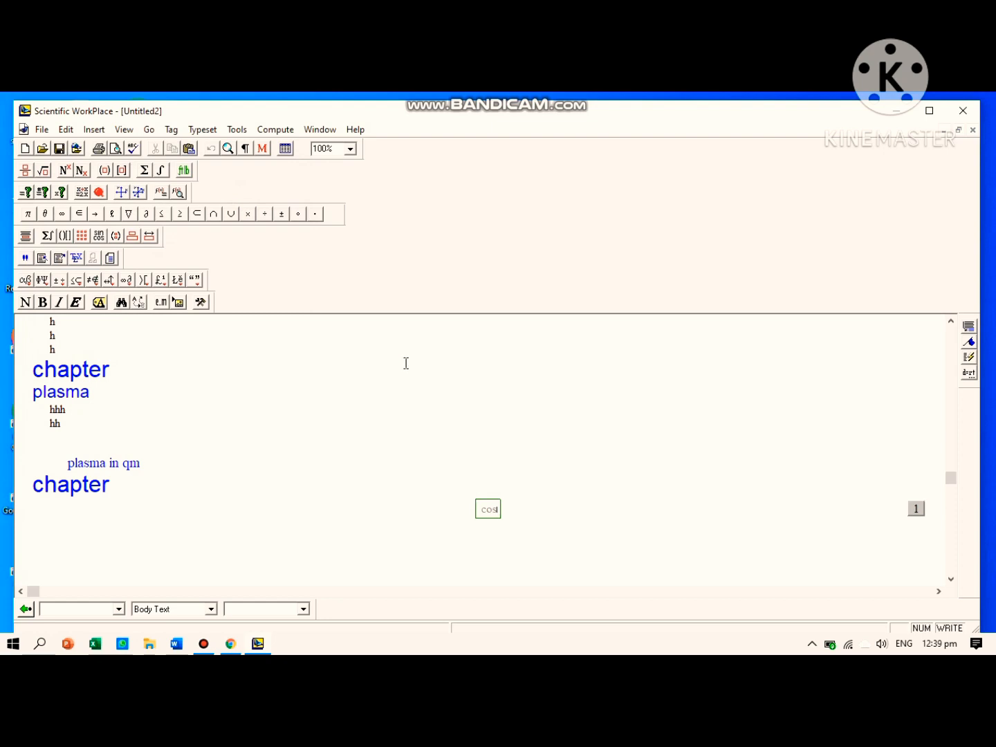
{"action": "type", "text": "x"}
{"action": "left_click", "coordinate": [25, 171]}
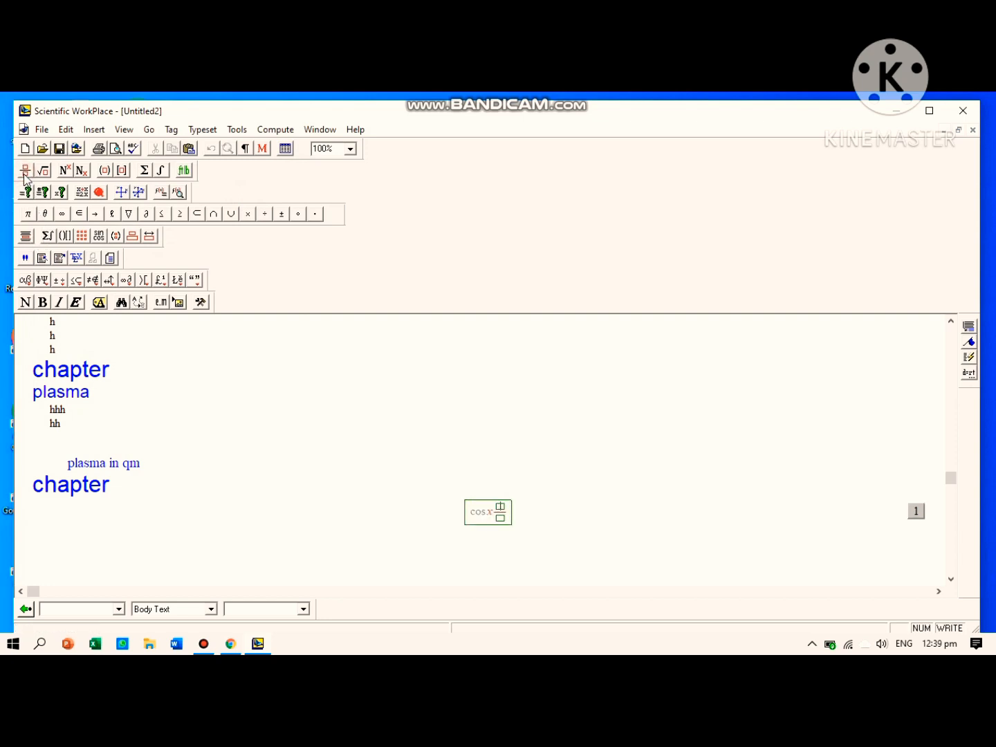
{"action": "type", "text": "y"}
{"action": "left_click", "coordinate": [499, 518]}
{"action": "type", "text": "z"}
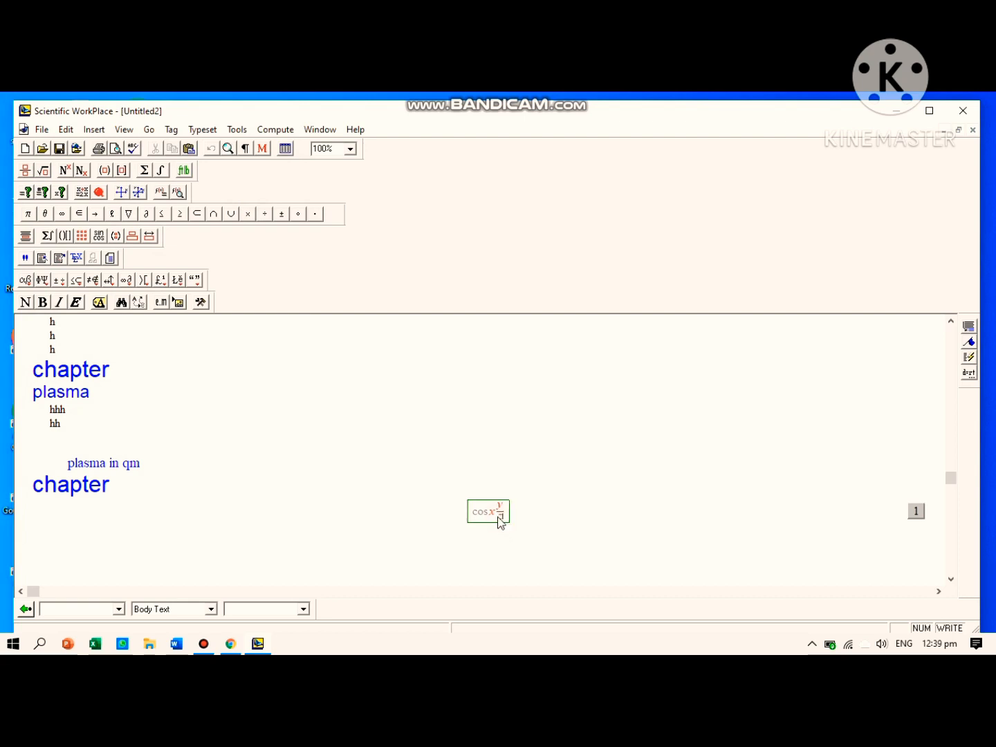
{"action": "left_click", "coordinate": [522, 512]}
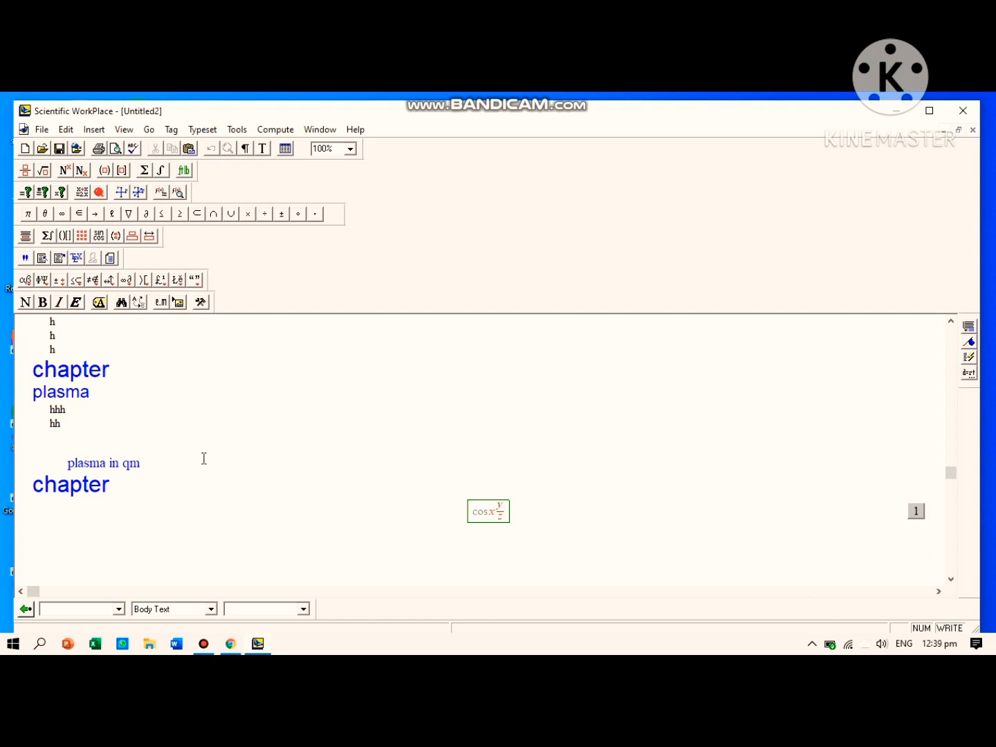
Step: Insert a second displayed equation below equation 1 and give it the custom number 2
{"action": "left_click", "coordinate": [26, 236]}
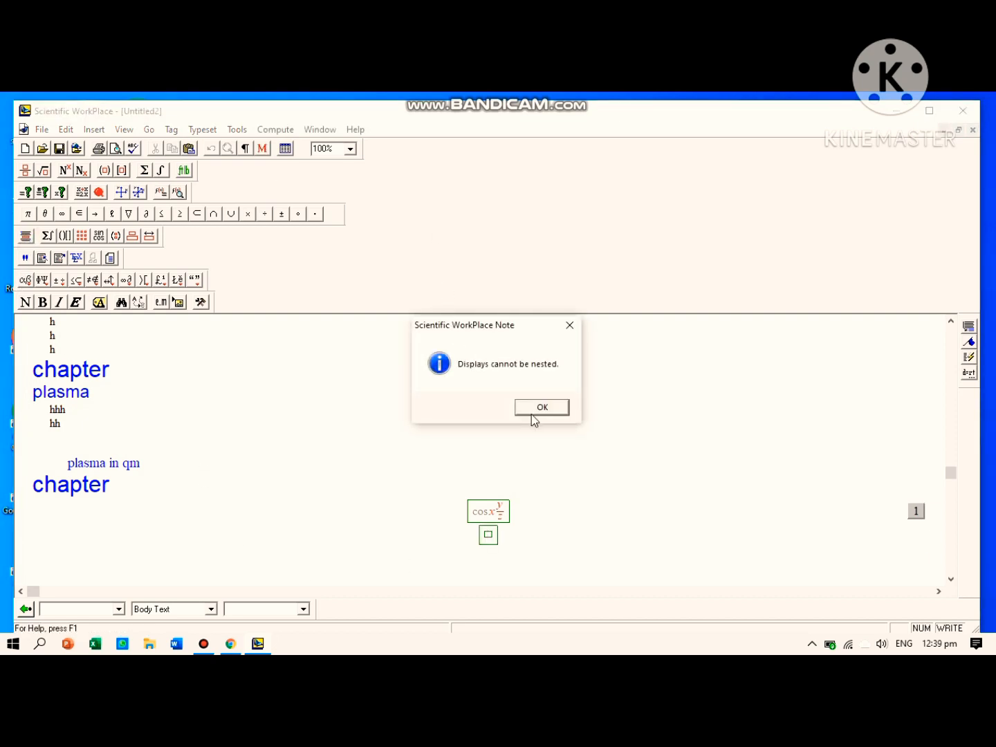
{"action": "left_click", "coordinate": [533, 409]}
{"action": "double_click", "coordinate": [512, 533]}
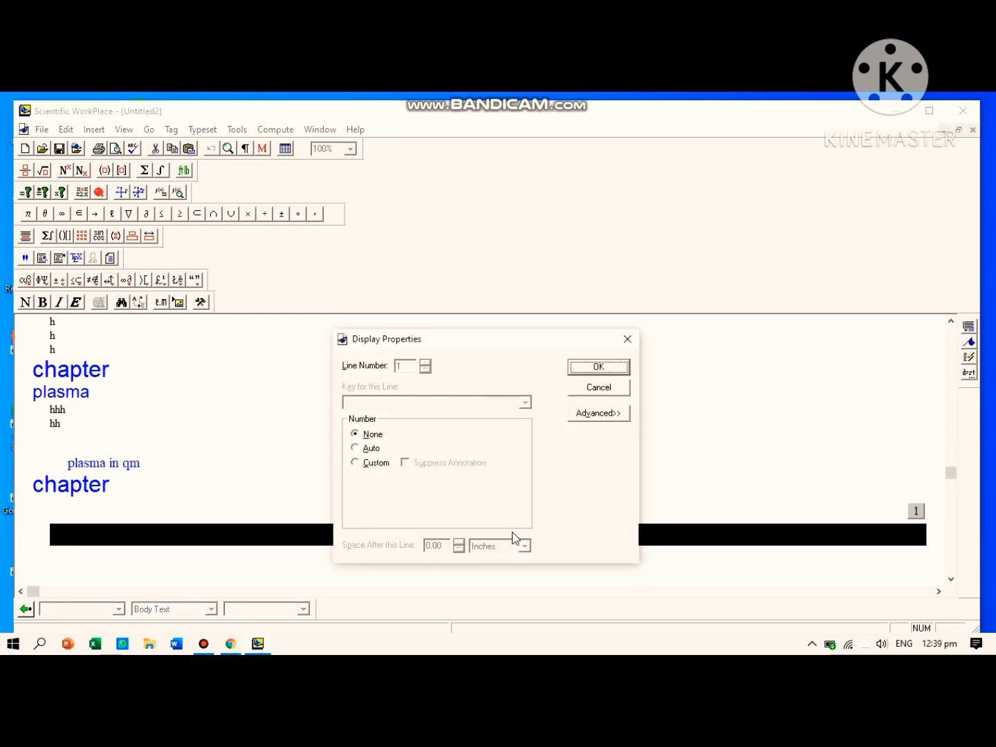
{"action": "left_click", "coordinate": [369, 464]}
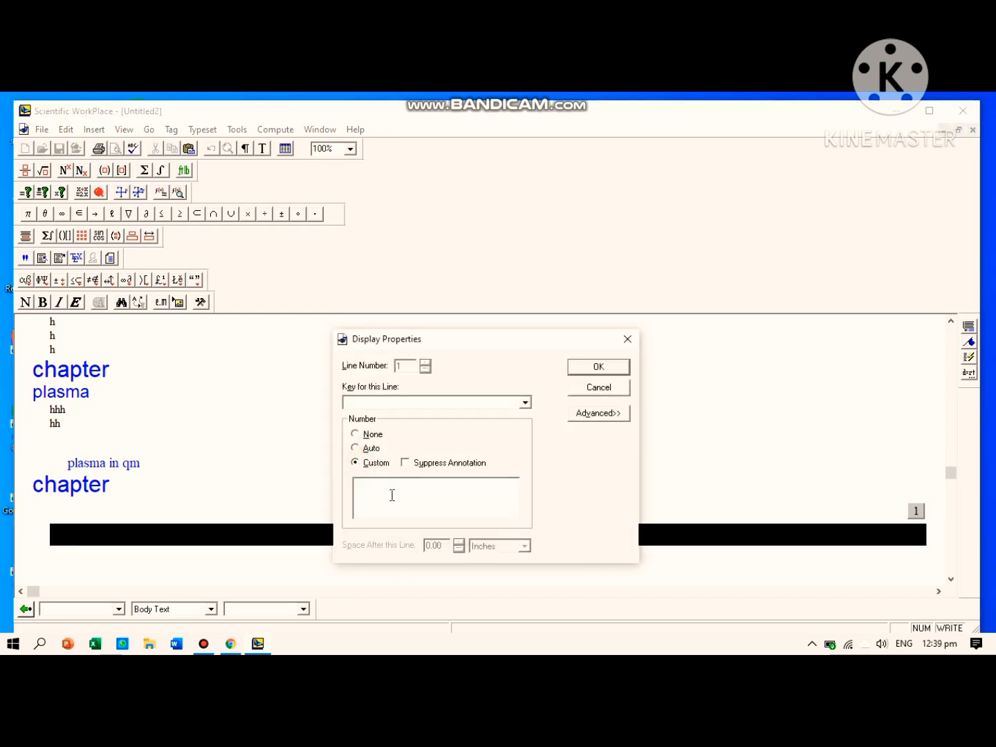
{"action": "type", "text": "2"}
{"action": "left_click", "coordinate": [607, 367]}
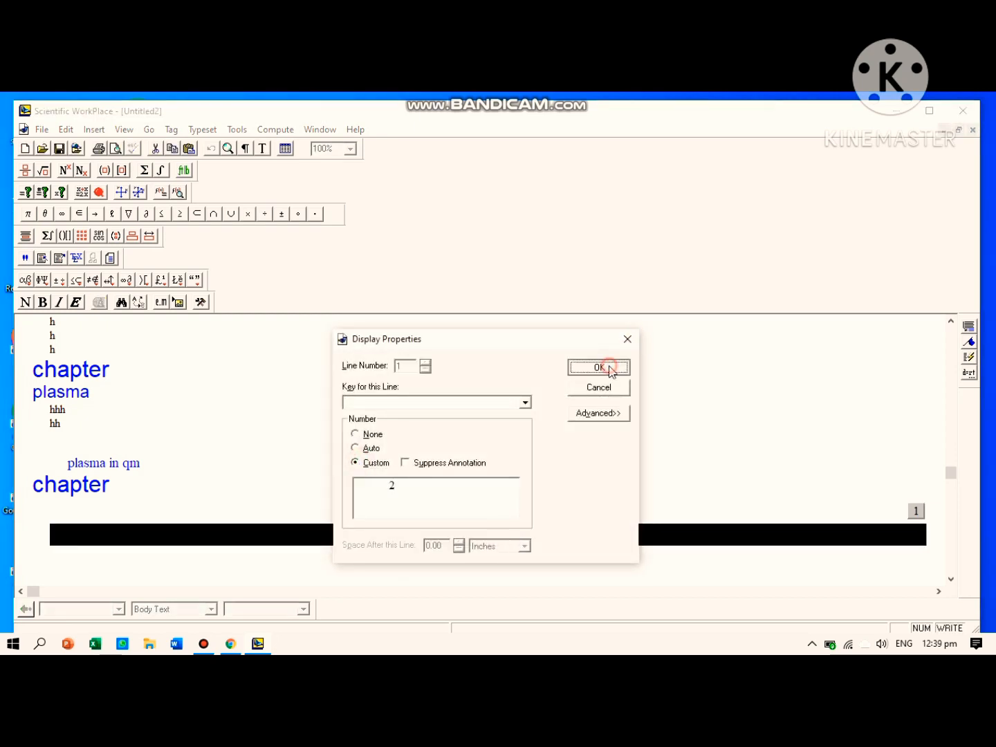
Step: Insert a fraction in equation 2 with x to the power 2 as its numerator
{"action": "left_click", "coordinate": [27, 173]}
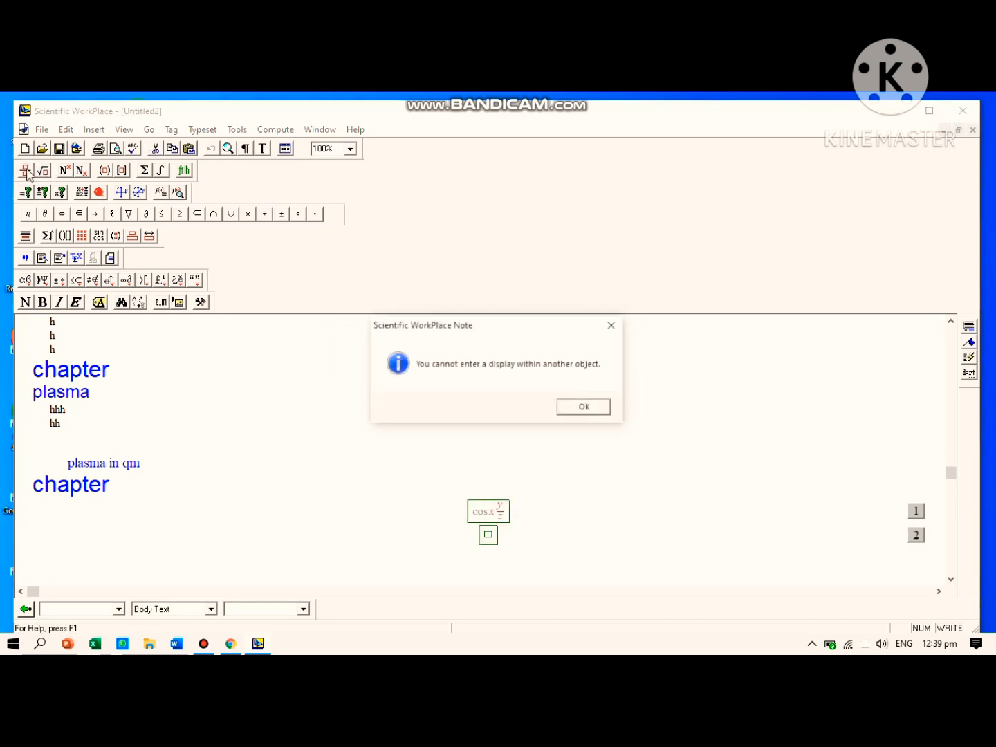
{"action": "left_click", "coordinate": [581, 411]}
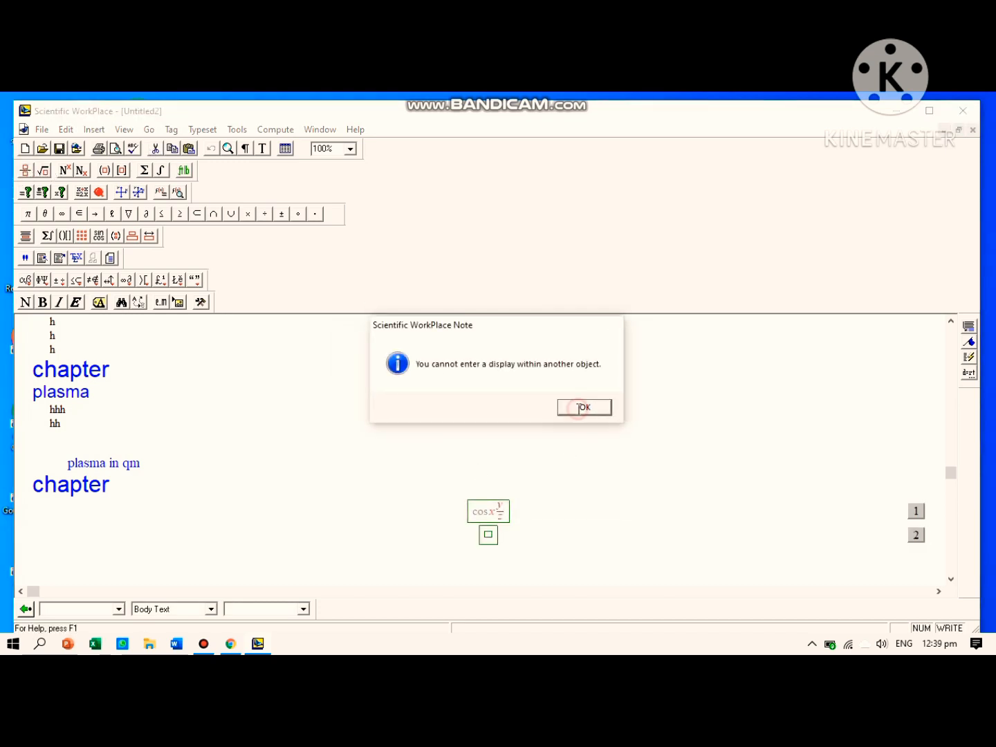
{"action": "left_click", "coordinate": [488, 536]}
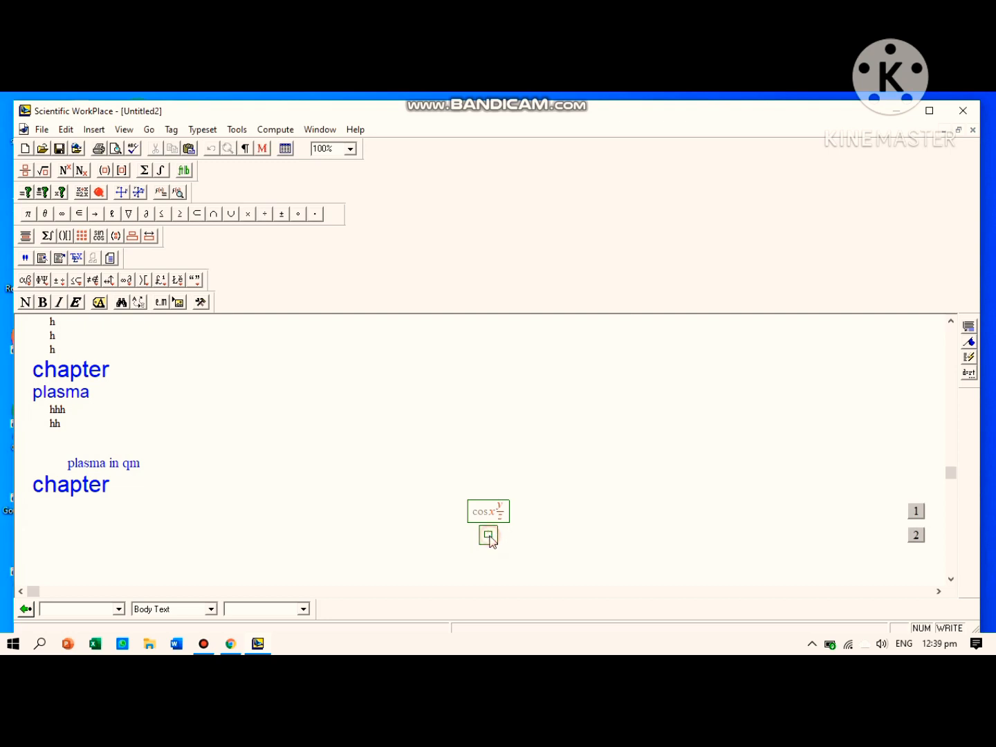
{"action": "left_click", "coordinate": [25, 173]}
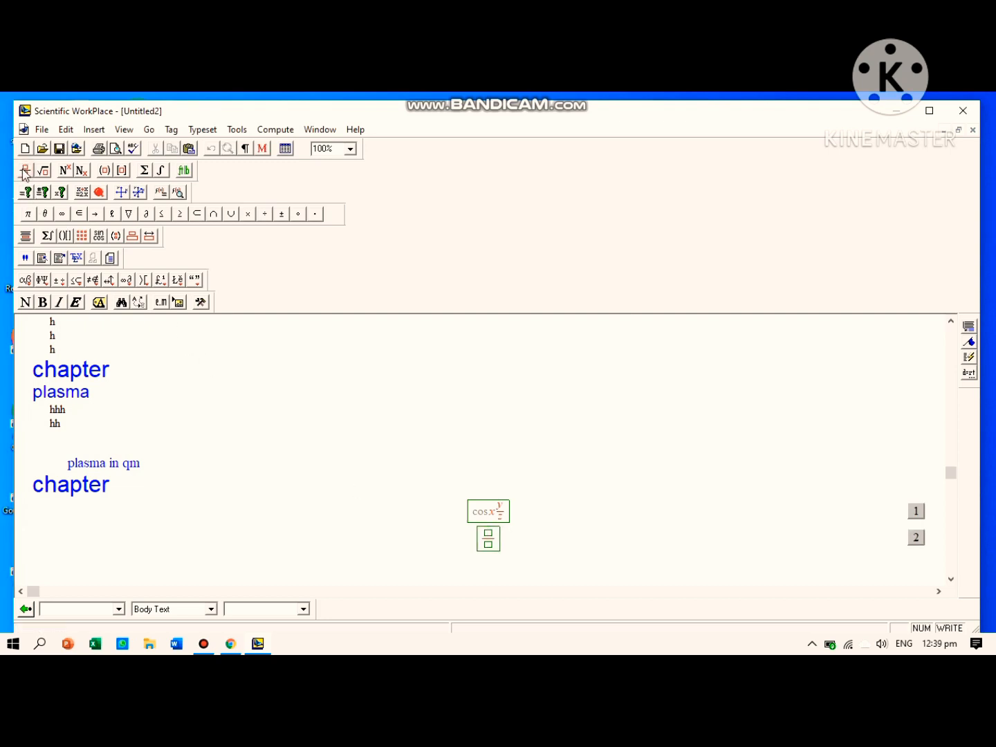
{"action": "type", "text": "x"}
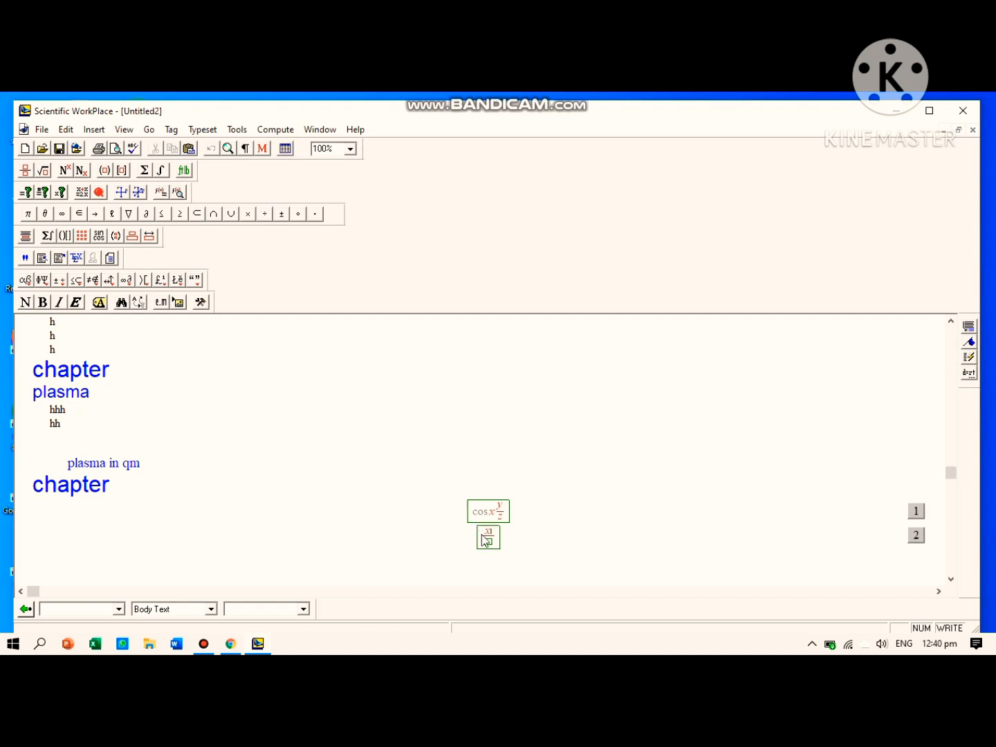
{"action": "key", "text": "ctrl+Up"}
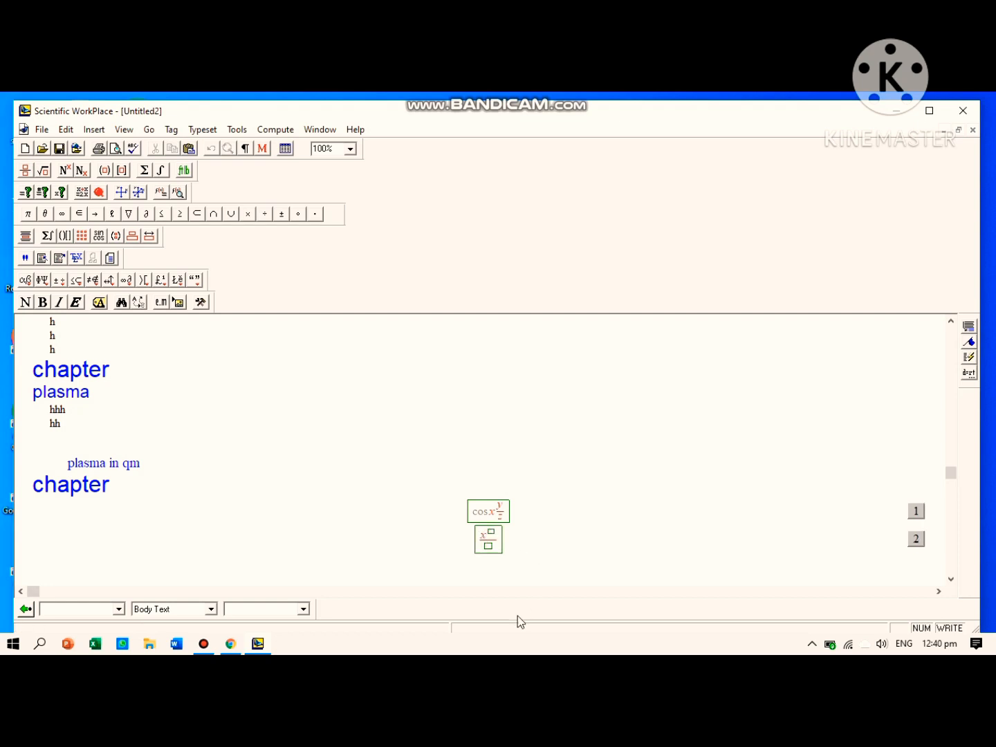
{"action": "type", "text": "2"}
Step: Fill the denominator of the fraction in equation 2 with y subscript 2
{"action": "left_click", "coordinate": [489, 547]}
{"action": "type", "text": "y"}
{"action": "key", "text": "ctrl+h"}
{"action": "key", "text": "BackSpace"}
{"action": "key", "text": "ctrl+l"}
{"action": "key", "text": "BackSpace"}
{"action": "left_click", "coordinate": [931, 544]}
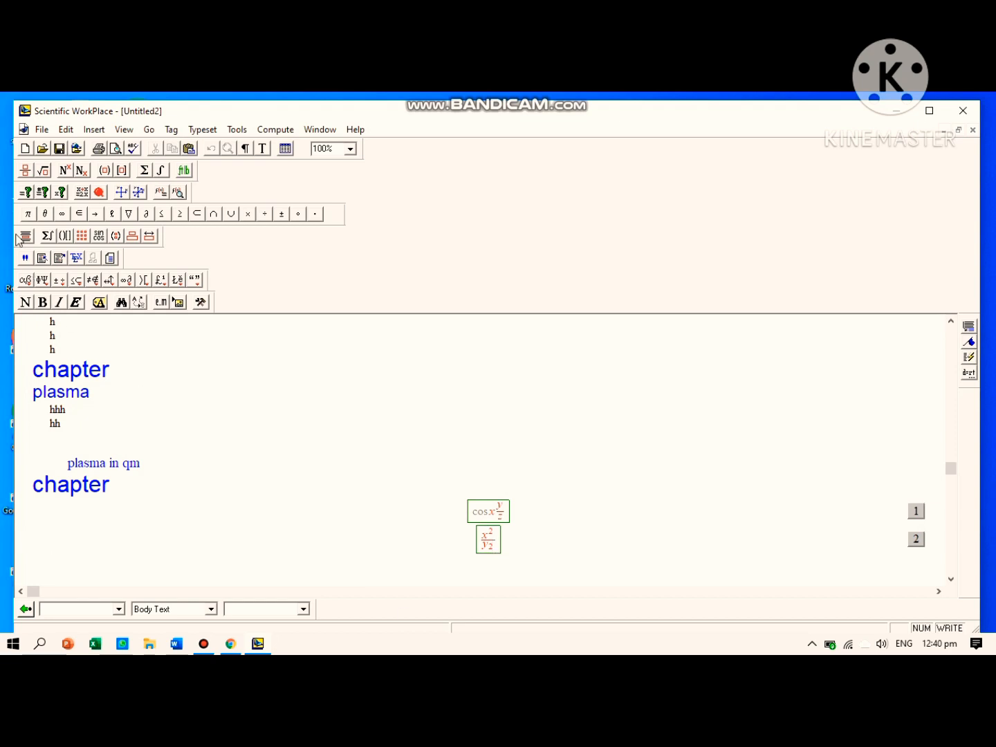
Step: Insert a third displayed equation containing alpha, the division sign, beta and the therefore symbol
{"action": "left_click", "coordinate": [26, 236]}
{"action": "left_click", "coordinate": [26, 281]}
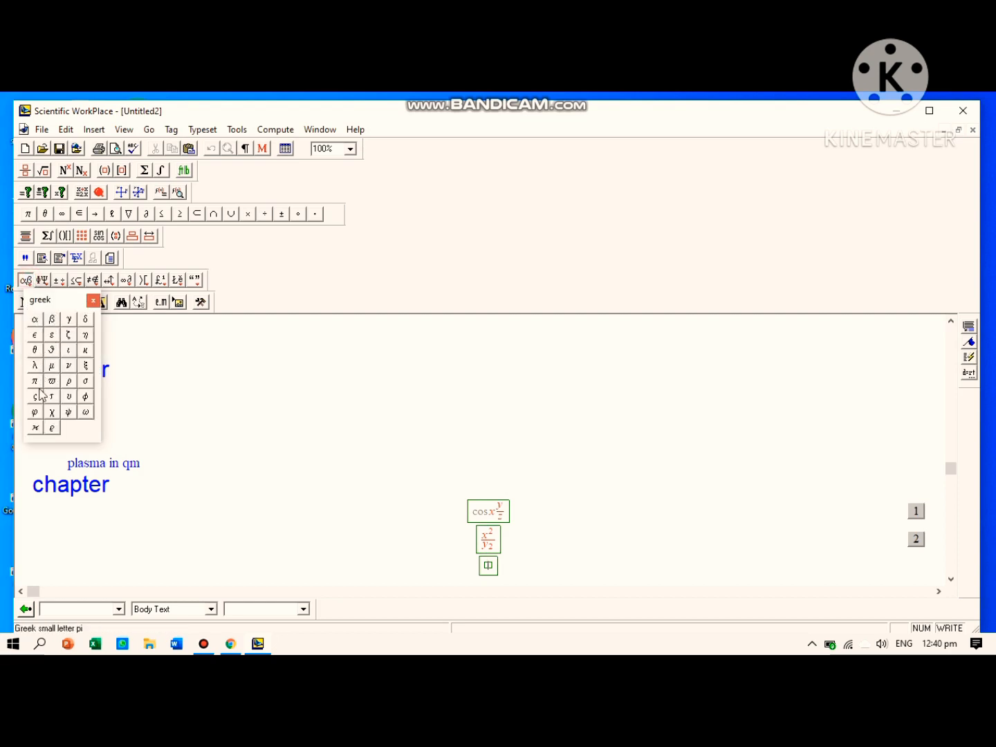
{"action": "left_click", "coordinate": [34, 320]}
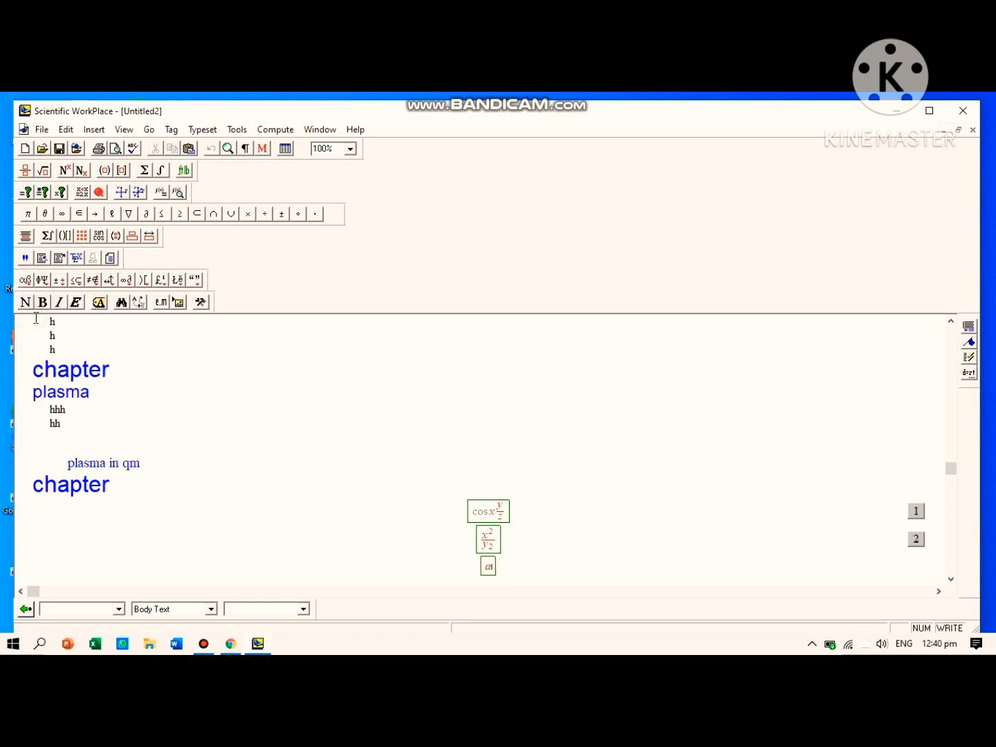
{"action": "left_click", "coordinate": [59, 281]}
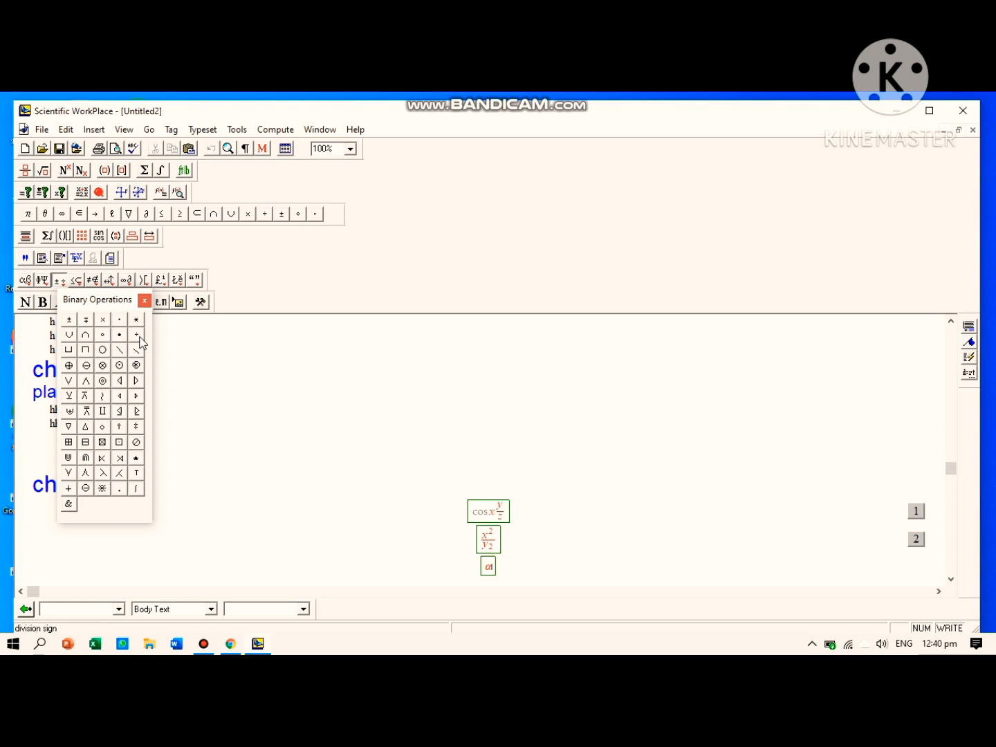
{"action": "left_click", "coordinate": [140, 337]}
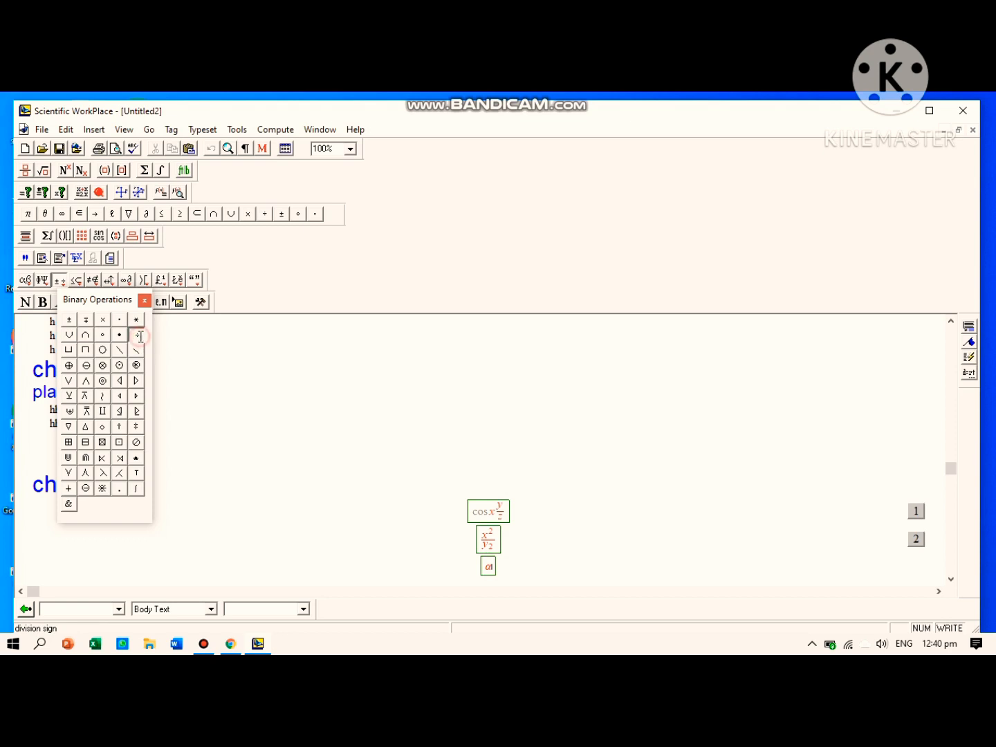
{"action": "left_click", "coordinate": [26, 280]}
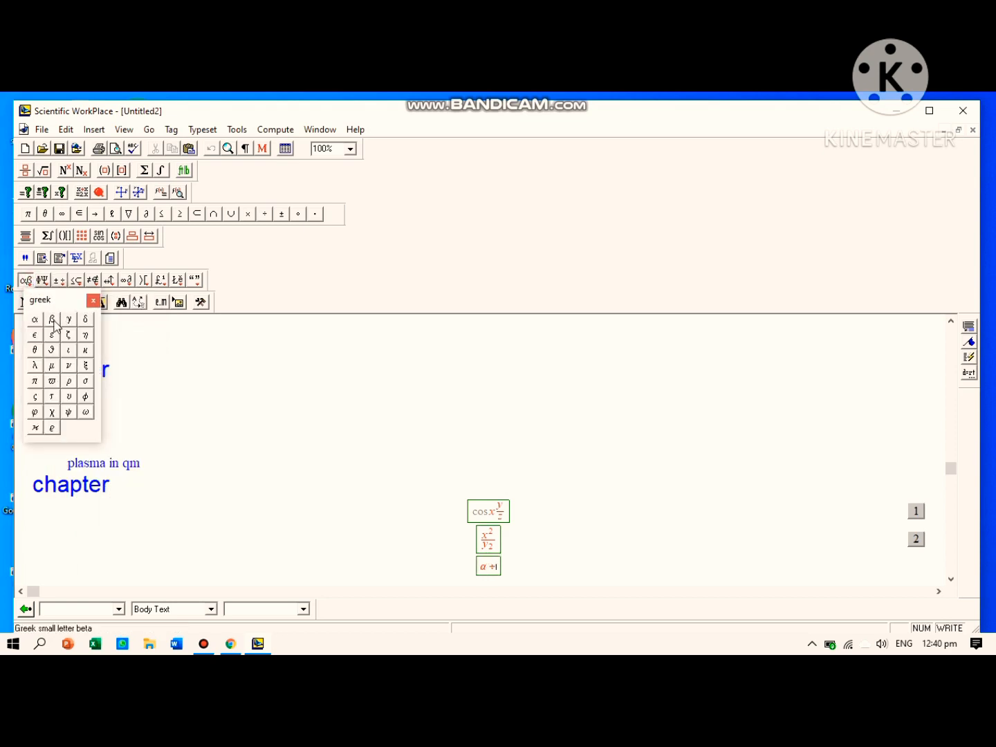
{"action": "left_click", "coordinate": [52, 320]}
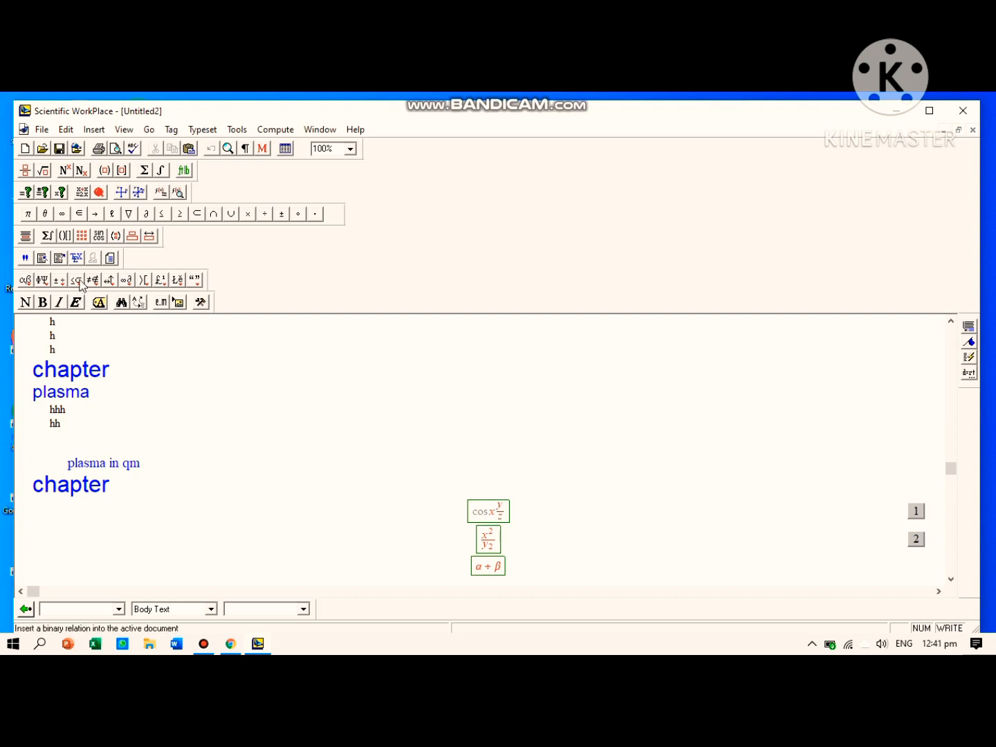
{"action": "left_click", "coordinate": [76, 280]}
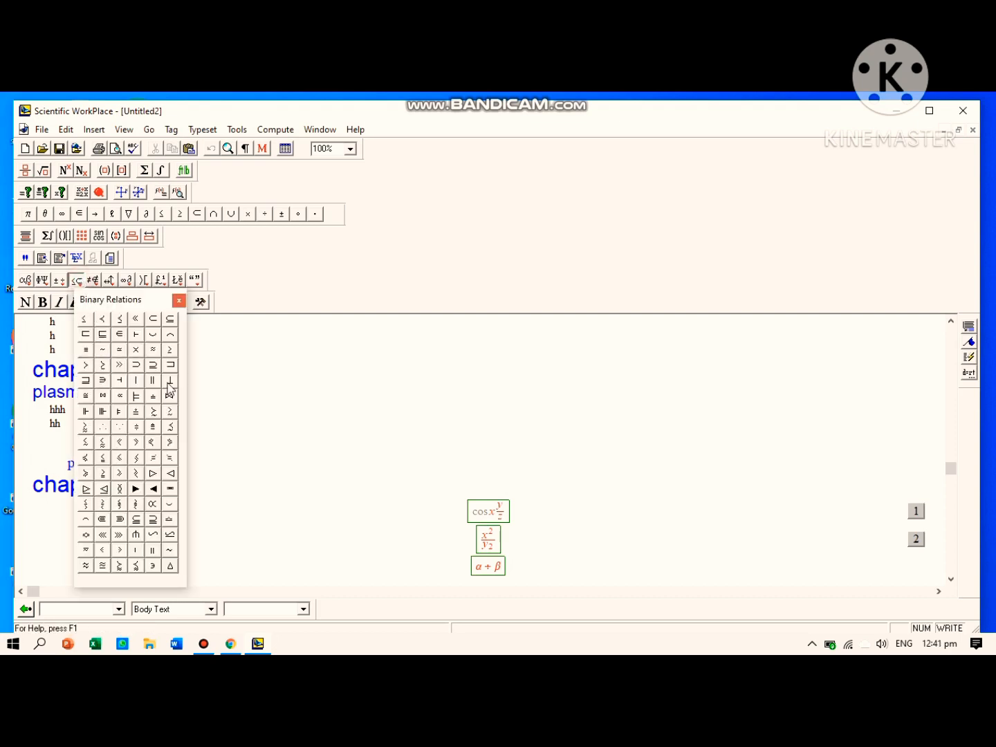
{"action": "left_click", "coordinate": [104, 427]}
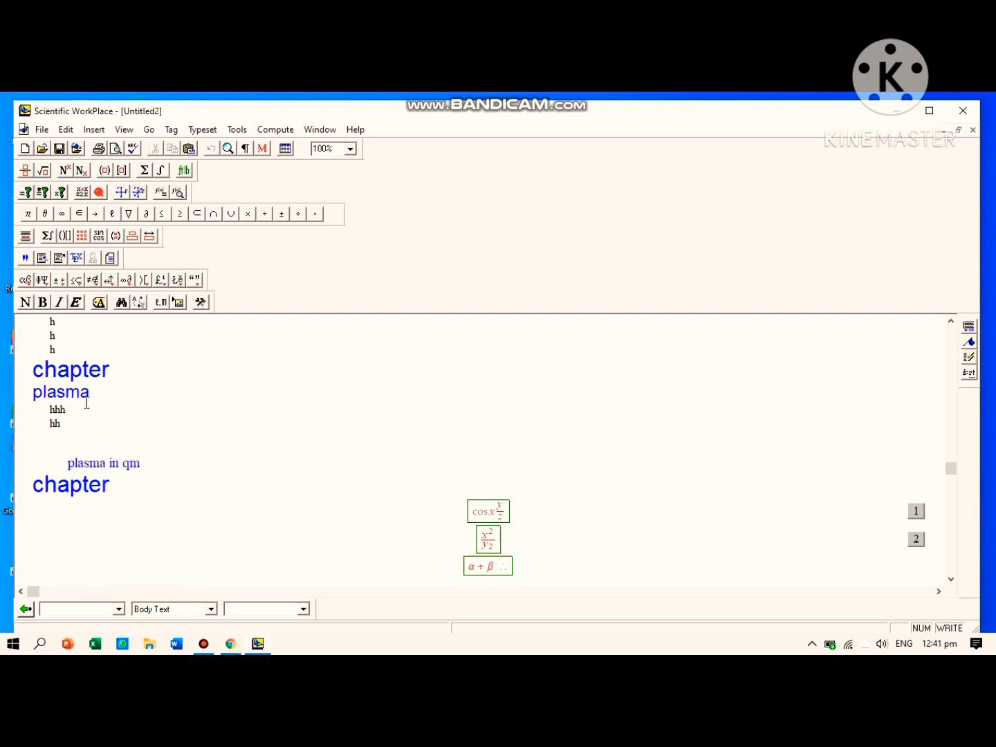
Step: Examine the available symbol sets, including Latin-1, Miscellaneous Symbols, Negated Relations, Binary Relations and Binary Operations, and close them again
{"action": "left_click", "coordinate": [177, 281]}
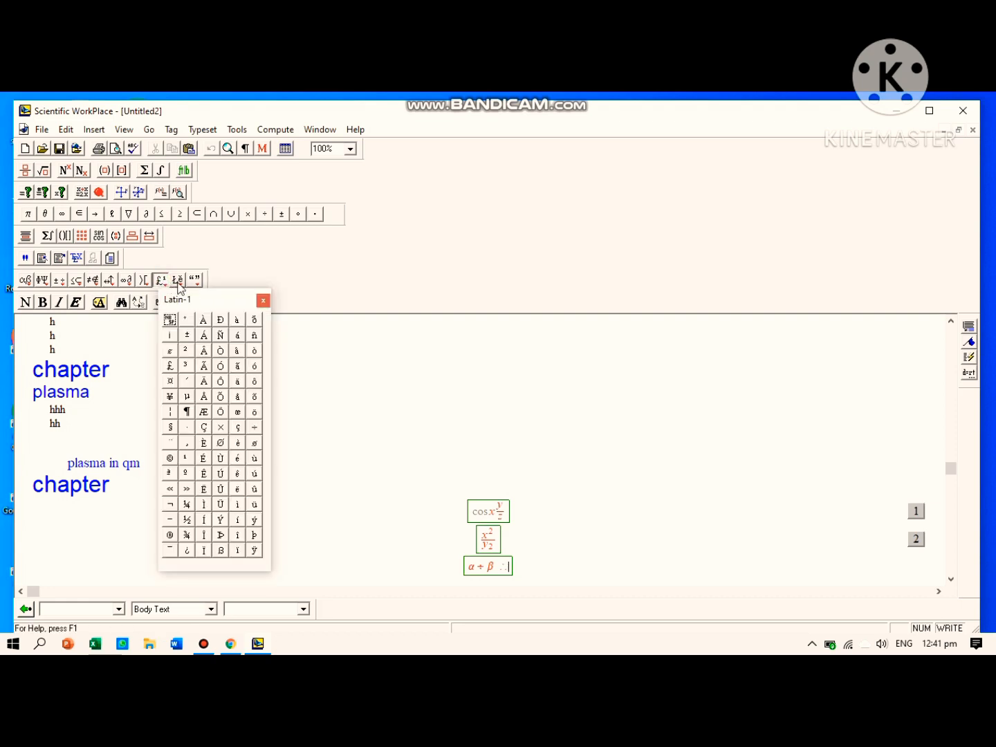
{"action": "left_click", "coordinate": [178, 281]}
{"action": "left_click", "coordinate": [196, 281]}
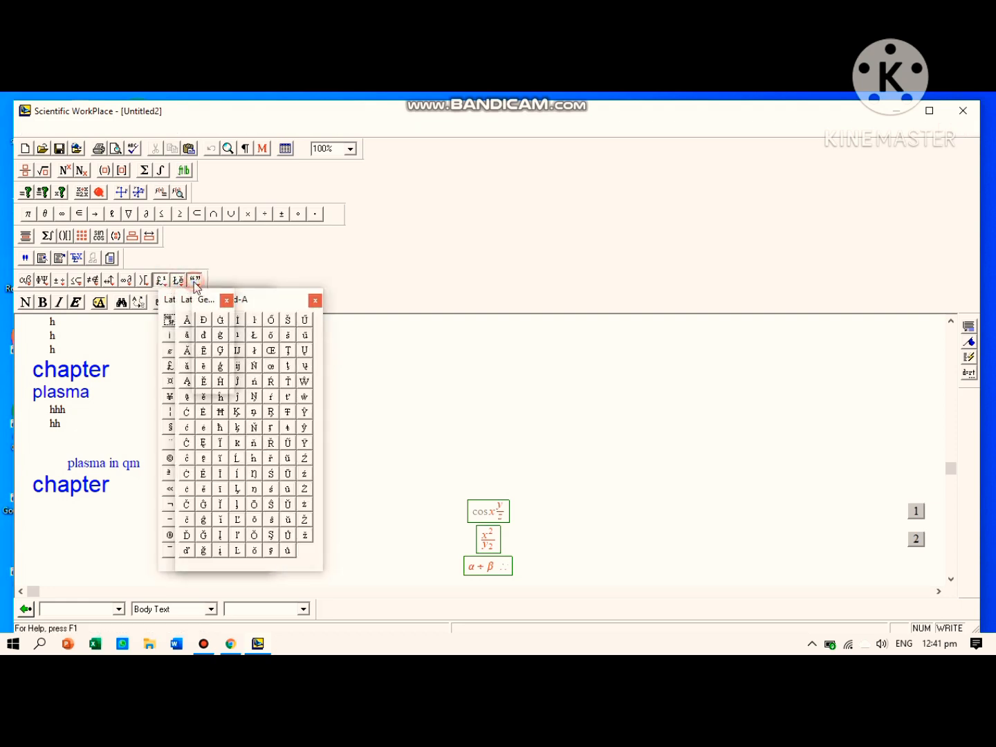
{"action": "left_click", "coordinate": [108, 280]}
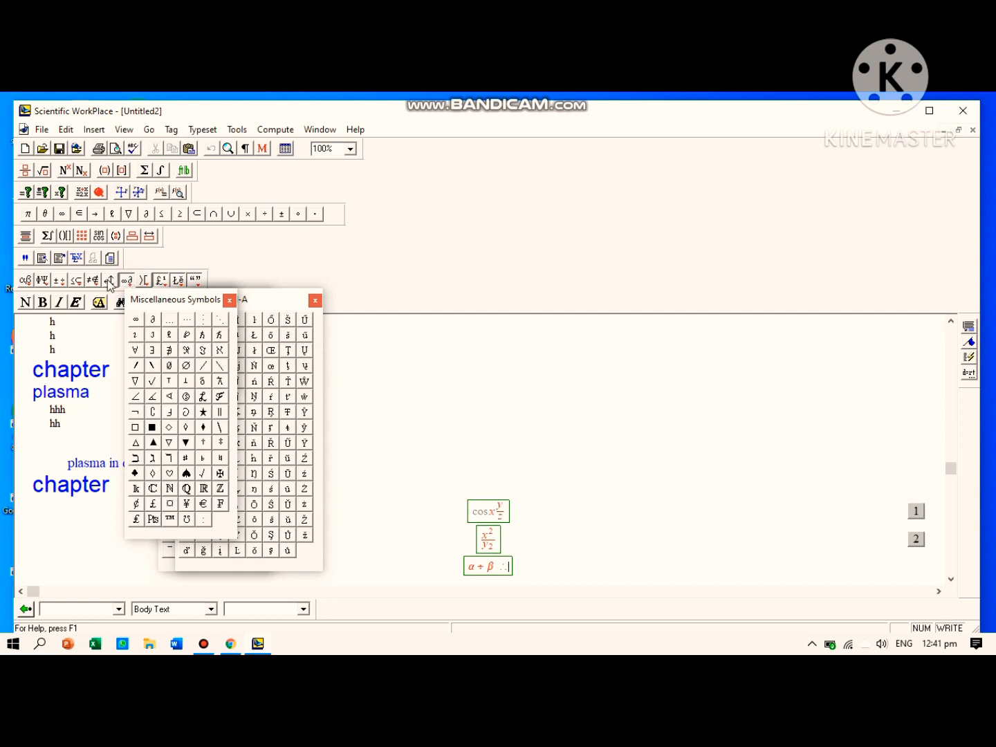
{"action": "left_click", "coordinate": [109, 280]}
{"action": "left_click", "coordinate": [91, 281]}
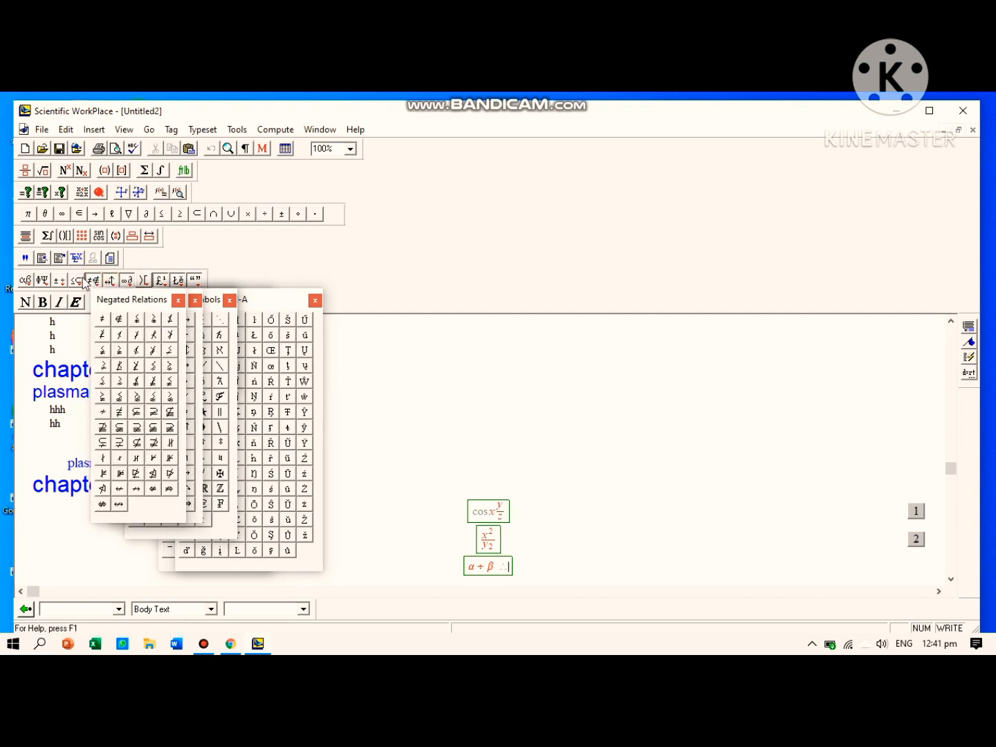
{"action": "left_click", "coordinate": [84, 282]}
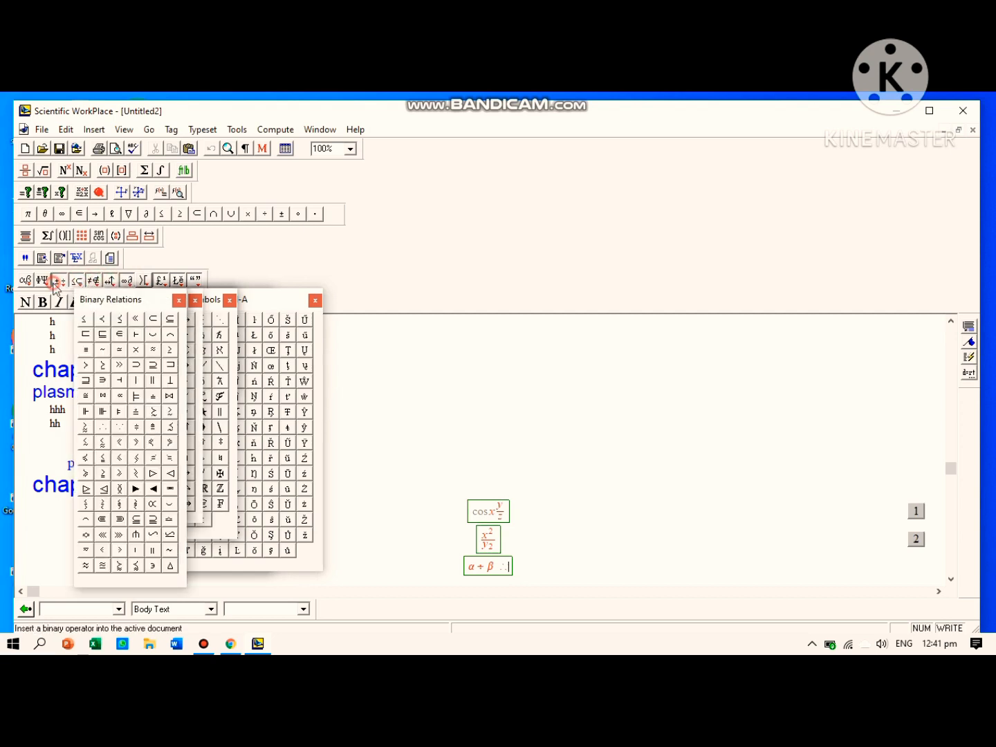
{"action": "left_click", "coordinate": [56, 283]}
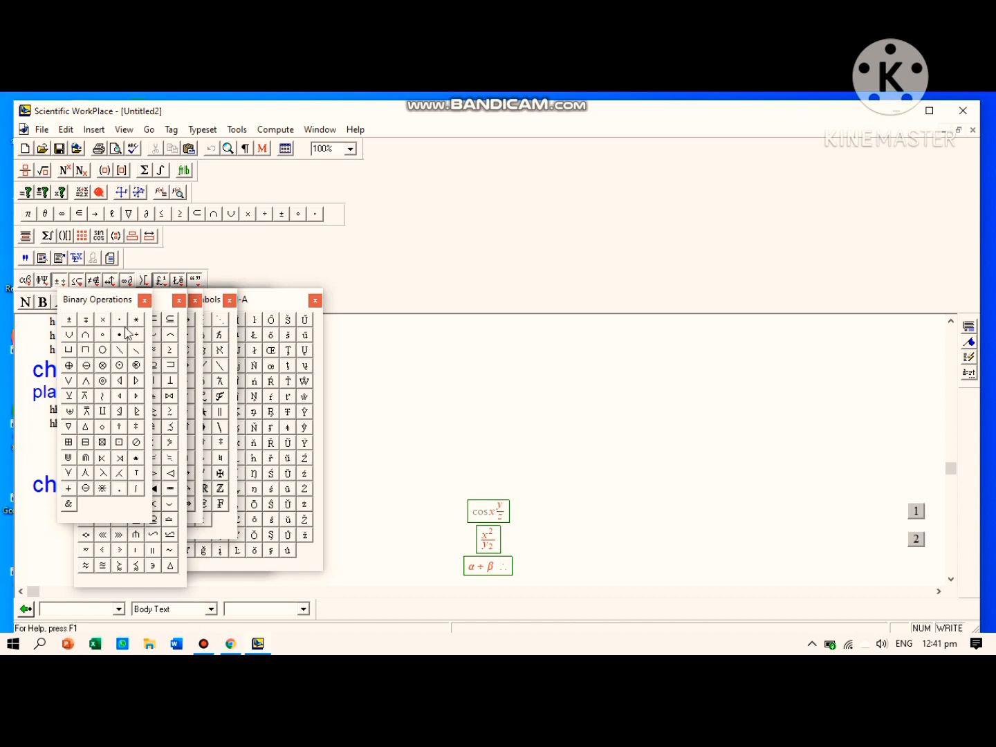
{"action": "left_click", "coordinate": [110, 281]}
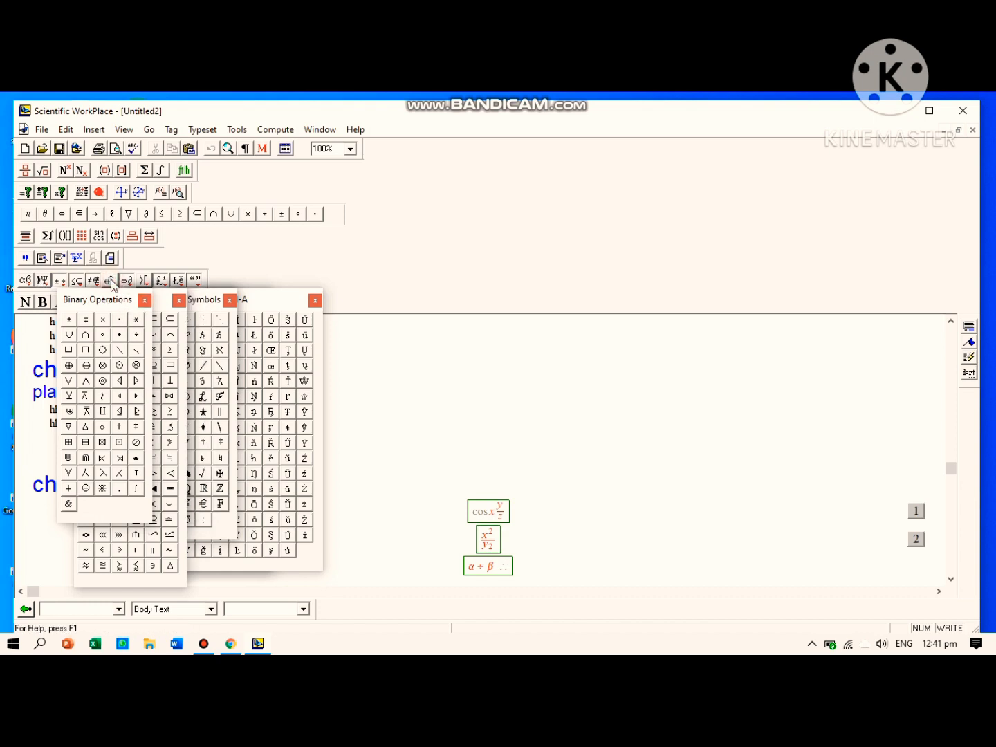
{"action": "left_click", "coordinate": [126, 283]}
{"action": "left_click", "coordinate": [177, 283]}
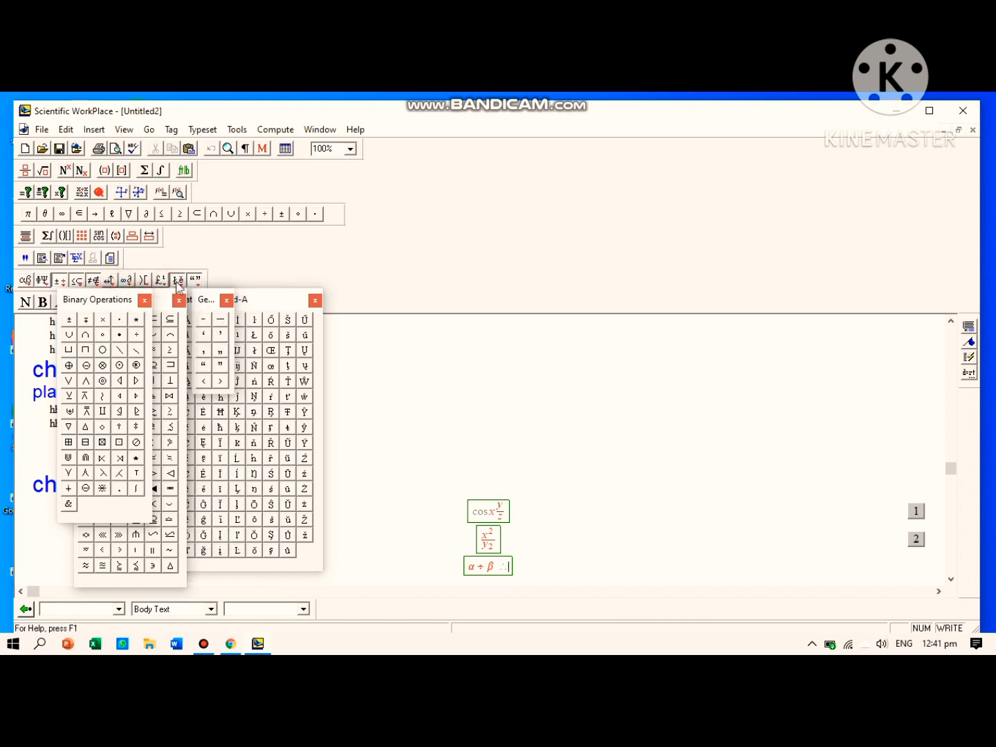
{"action": "left_click", "coordinate": [178, 283]}
{"action": "left_click", "coordinate": [196, 283]}
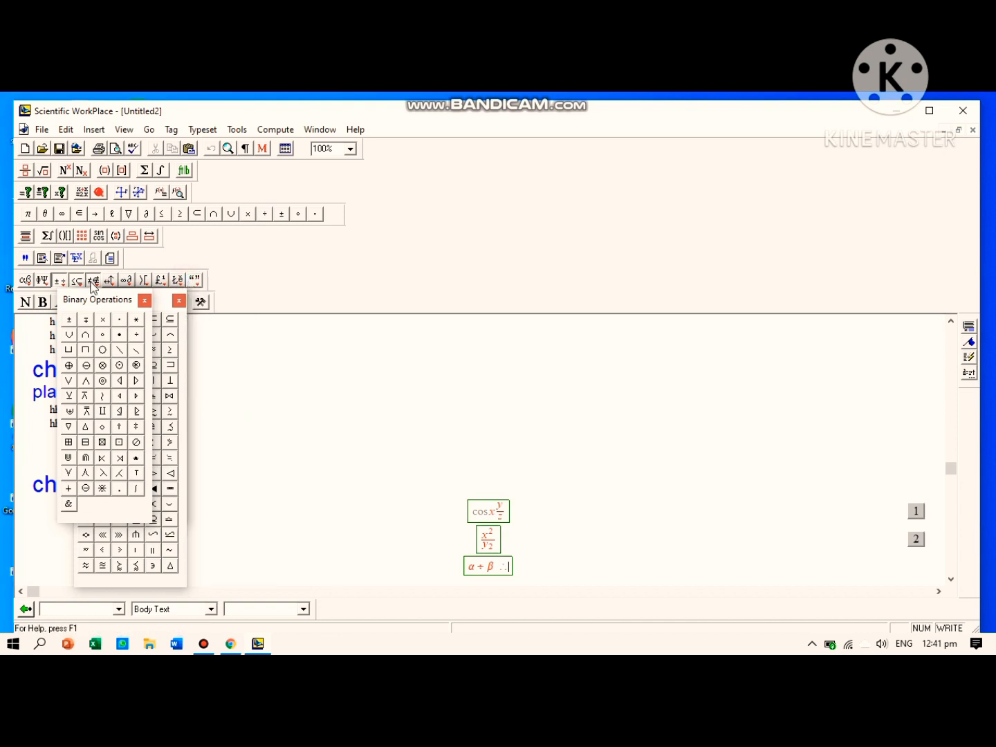
{"action": "left_click", "coordinate": [61, 282]}
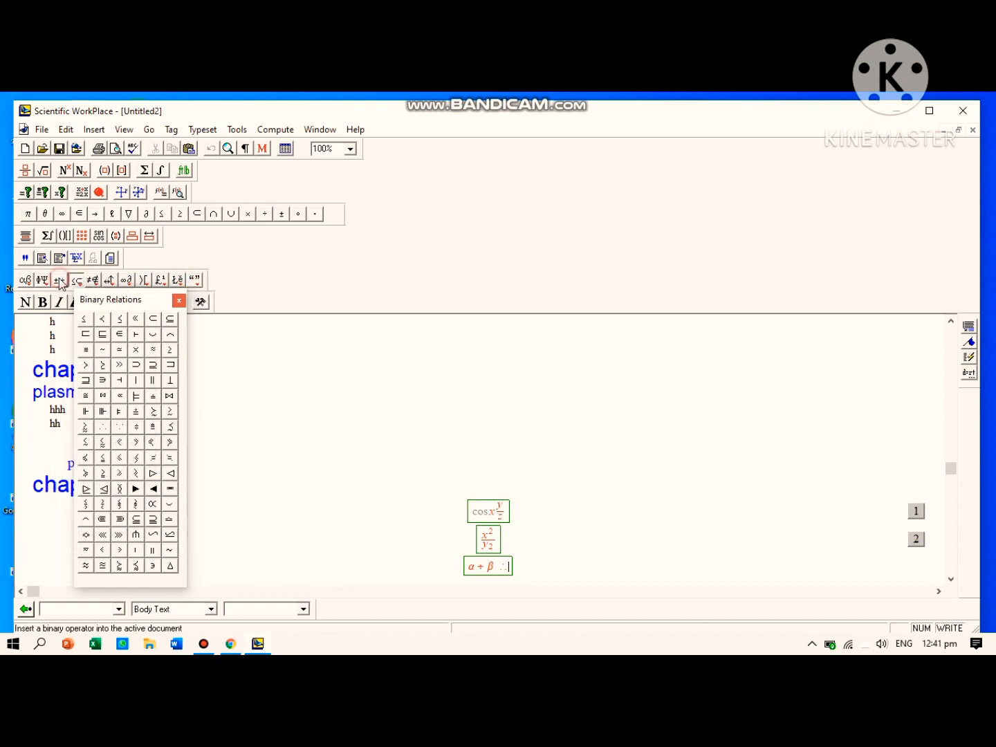
{"action": "left_click", "coordinate": [75, 280]}
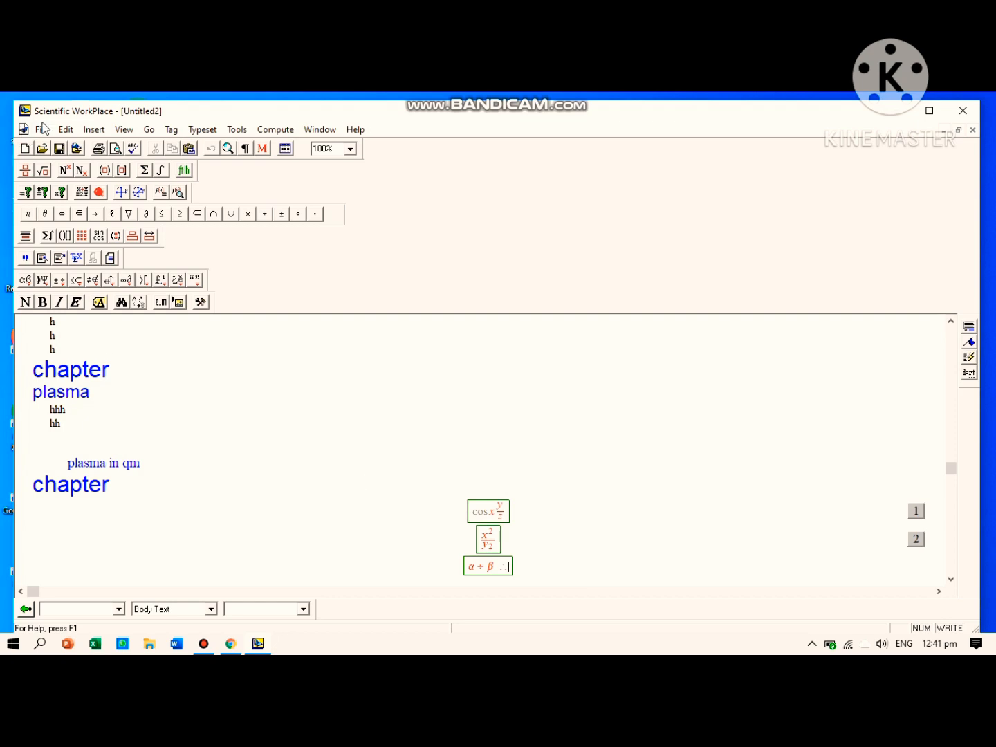
Step: Save the document to the Desktop under the file name chpater as an SW/SWP/SN Document
{"action": "left_click", "coordinate": [42, 130]}
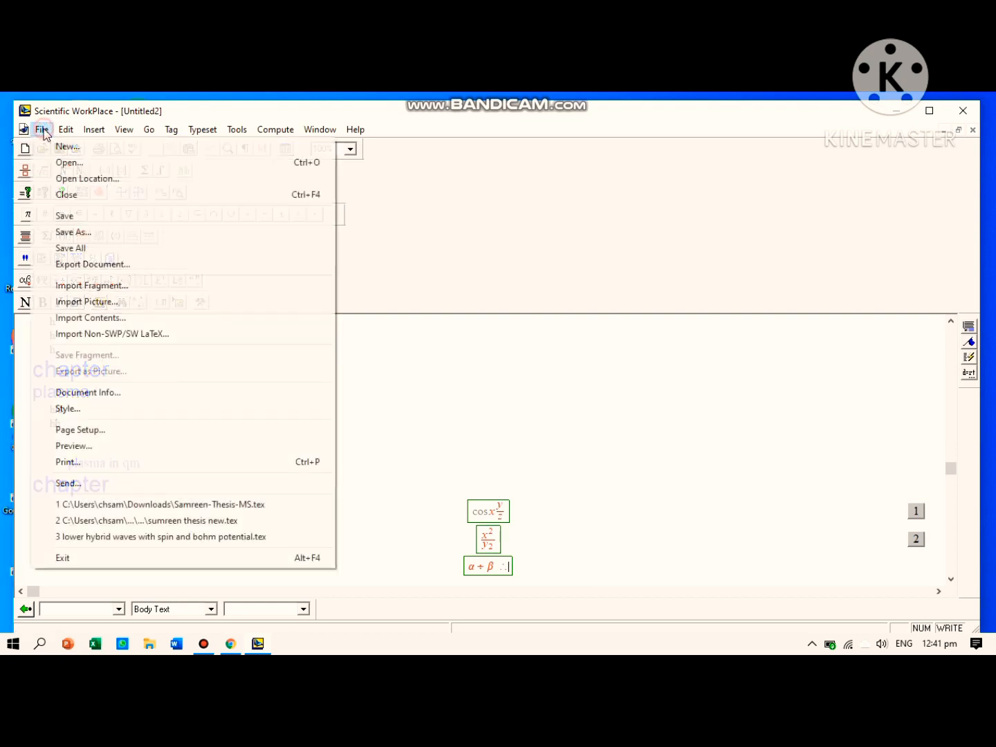
{"action": "left_click", "coordinate": [62, 218]}
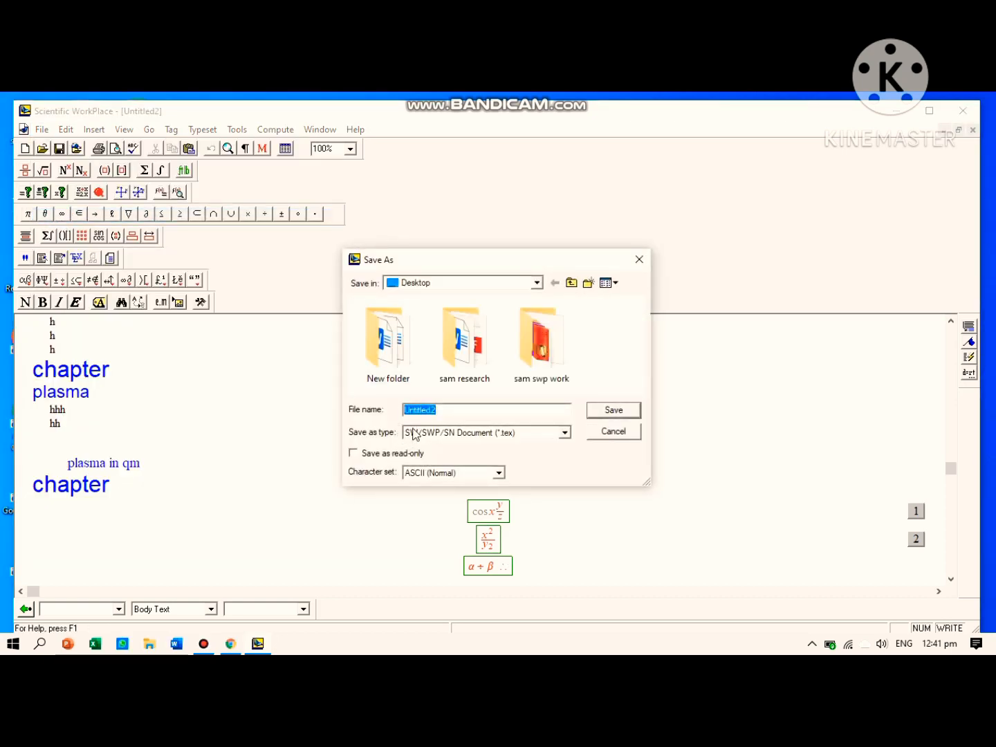
{"action": "left_click", "coordinate": [443, 411]}
{"action": "key", "text": "BackSpace"}
{"action": "key", "text": "BackSpace"}
{"action": "key", "text": "BackSpace"}
{"action": "key", "text": "BackSpace"}
{"action": "key", "text": "BackSpace"}
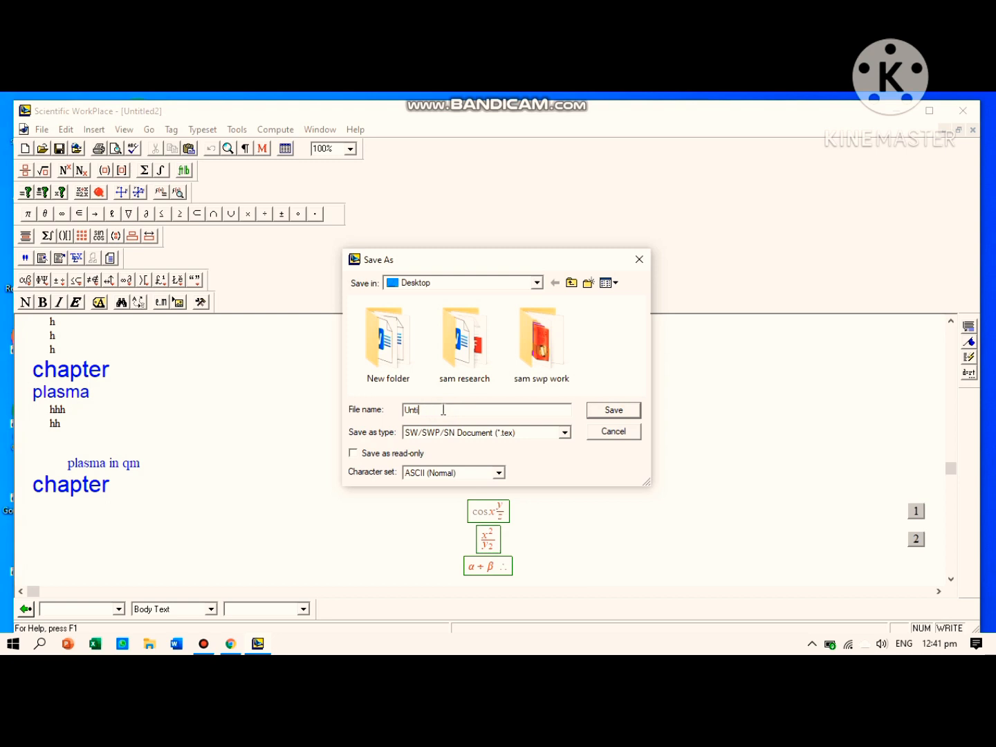
{"action": "type", "text": "chpater"}
{"action": "left_click", "coordinate": [611, 417]}
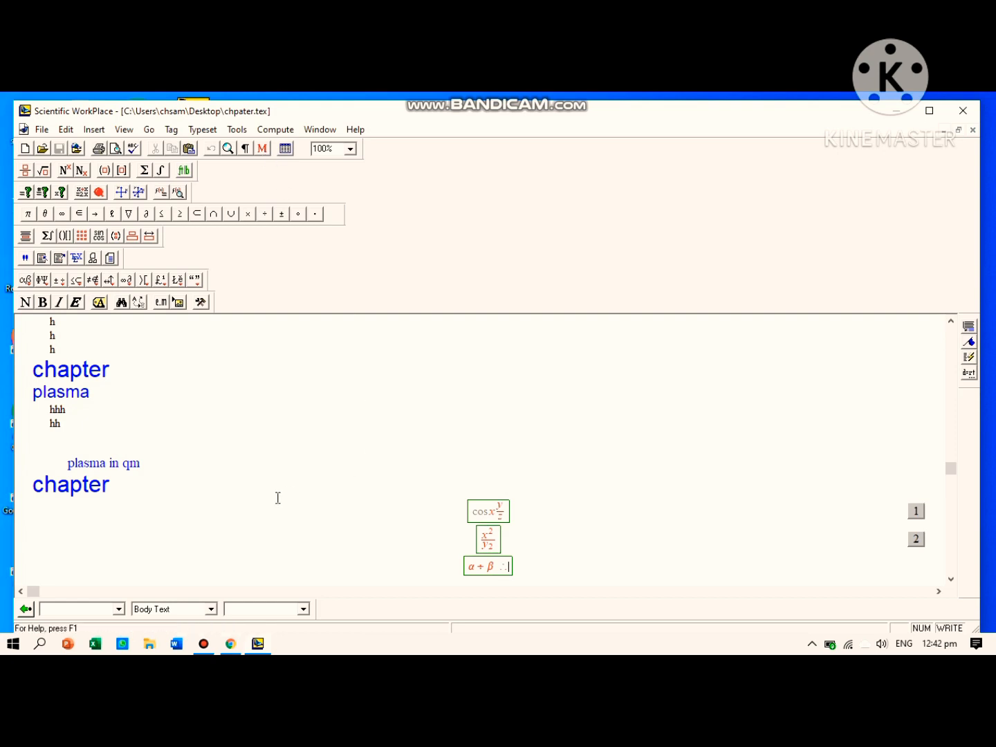
Step: Add an empty second row to the third displayed equation and start a new paragraph below it
{"action": "left_click", "coordinate": [211, 607]}
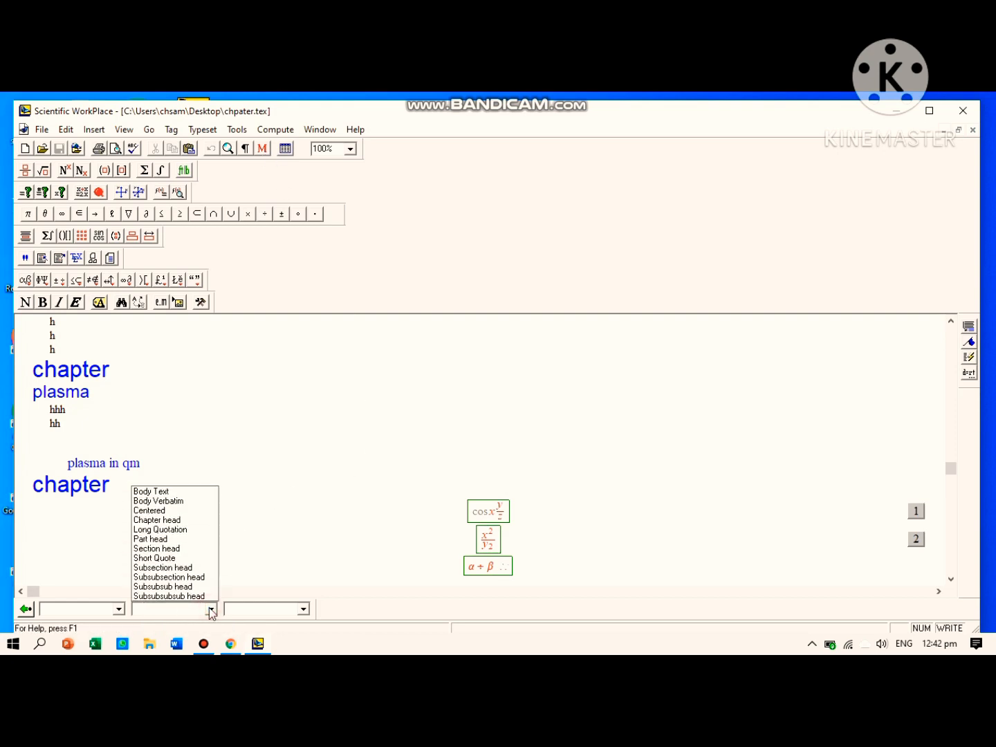
{"action": "left_click", "coordinate": [530, 568]}
{"action": "key", "text": "Return"}
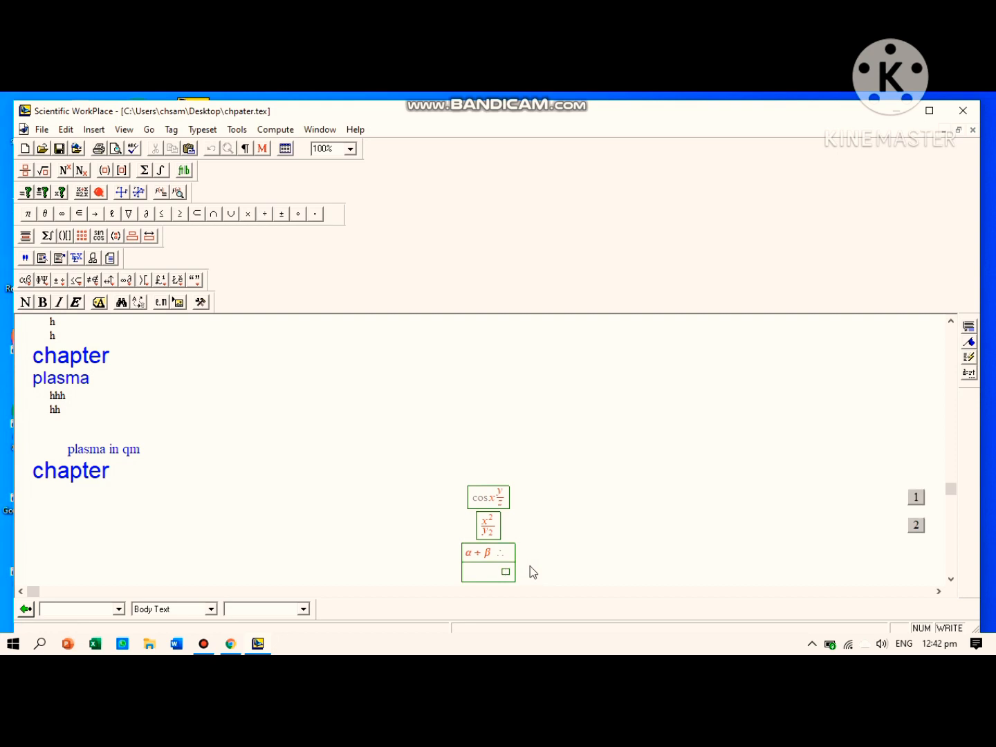
{"action": "left_click", "coordinate": [530, 567]}
{"action": "key", "text": "Return"}
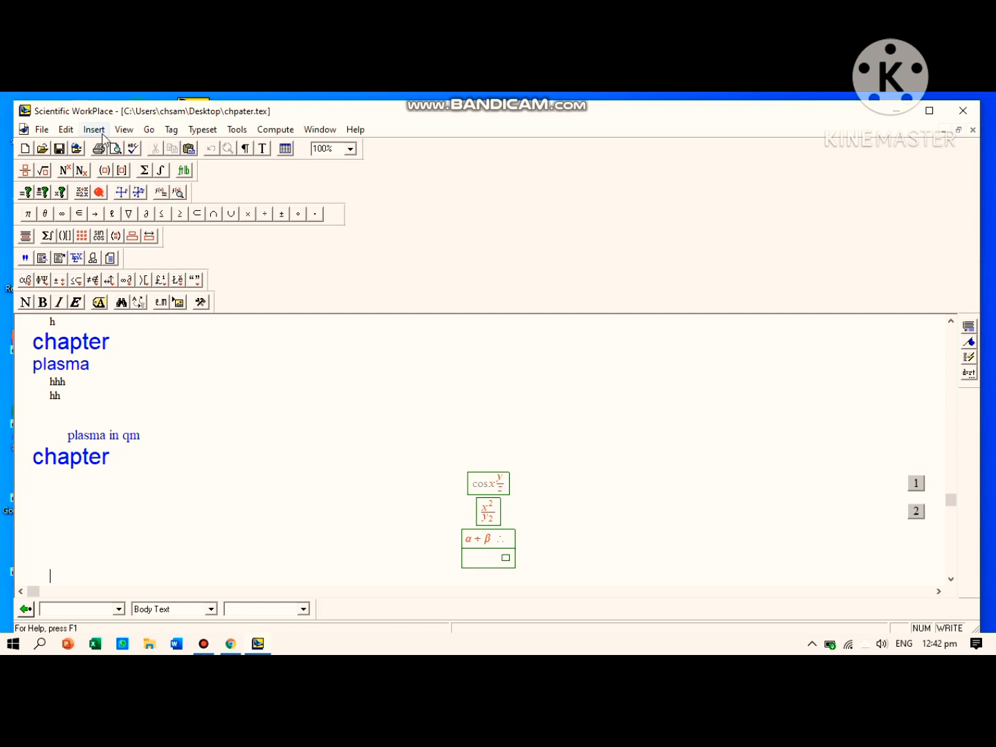
Step: Preview the document's printed pages and return to editing
{"action": "left_click", "coordinate": [133, 131]}
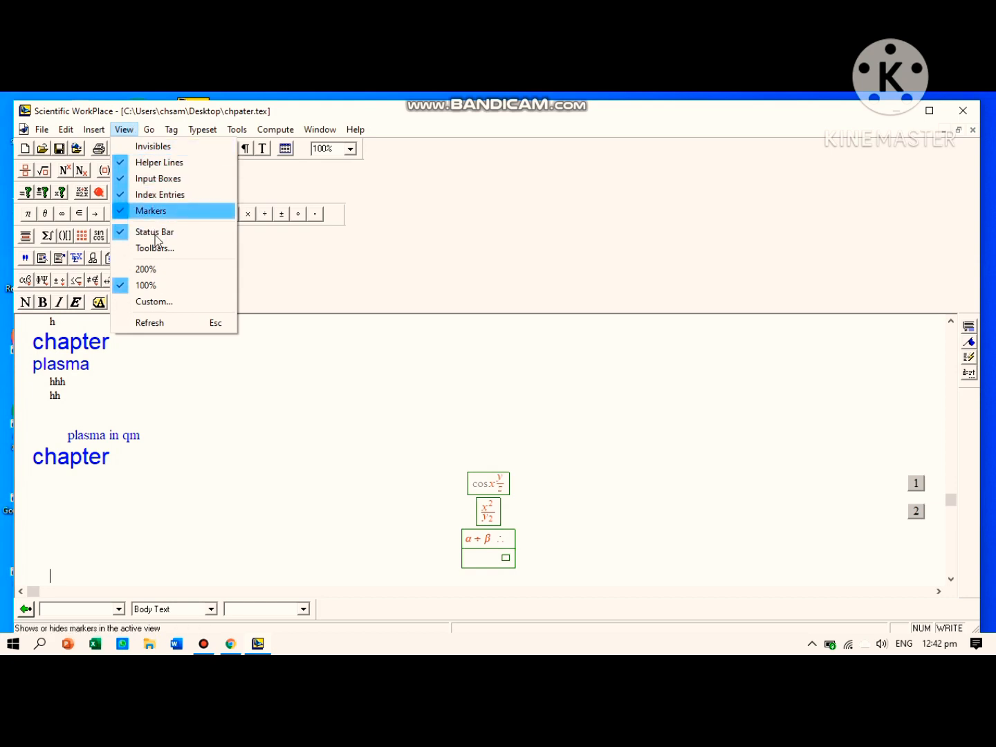
{"action": "left_click", "coordinate": [224, 371]}
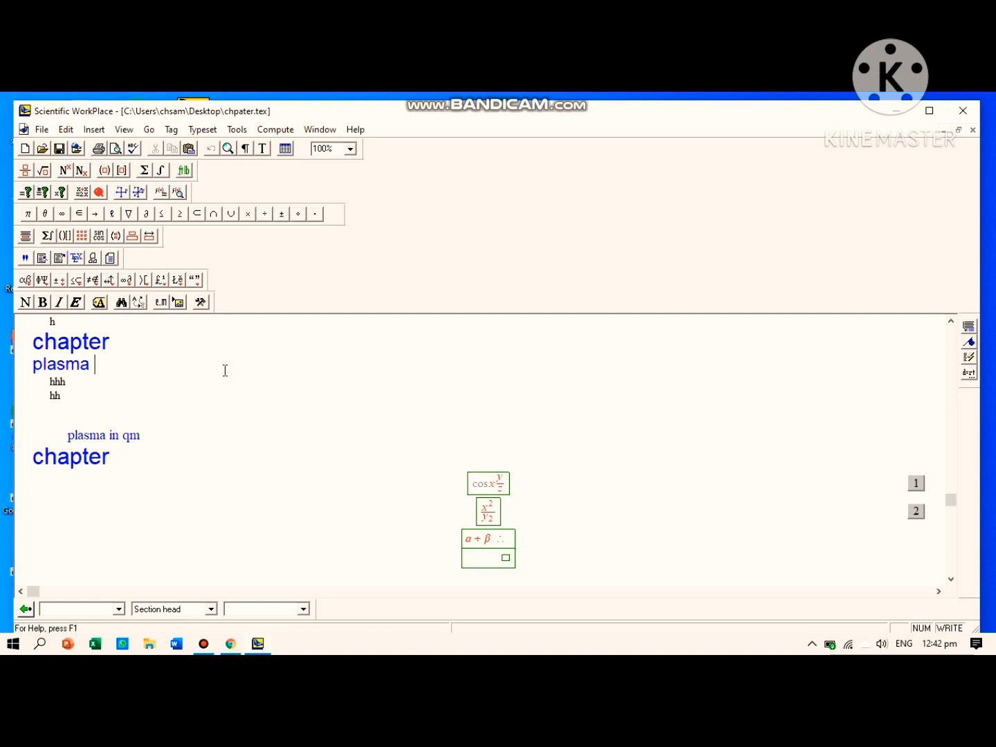
{"action": "left_click", "coordinate": [41, 130]}
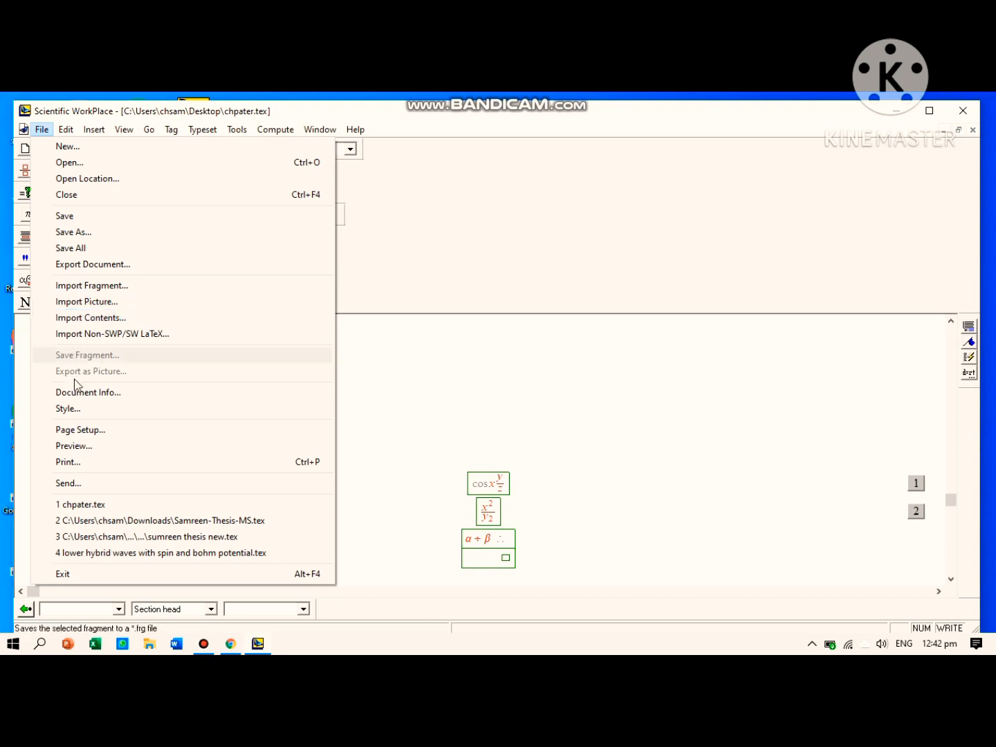
{"action": "left_click", "coordinate": [102, 446]}
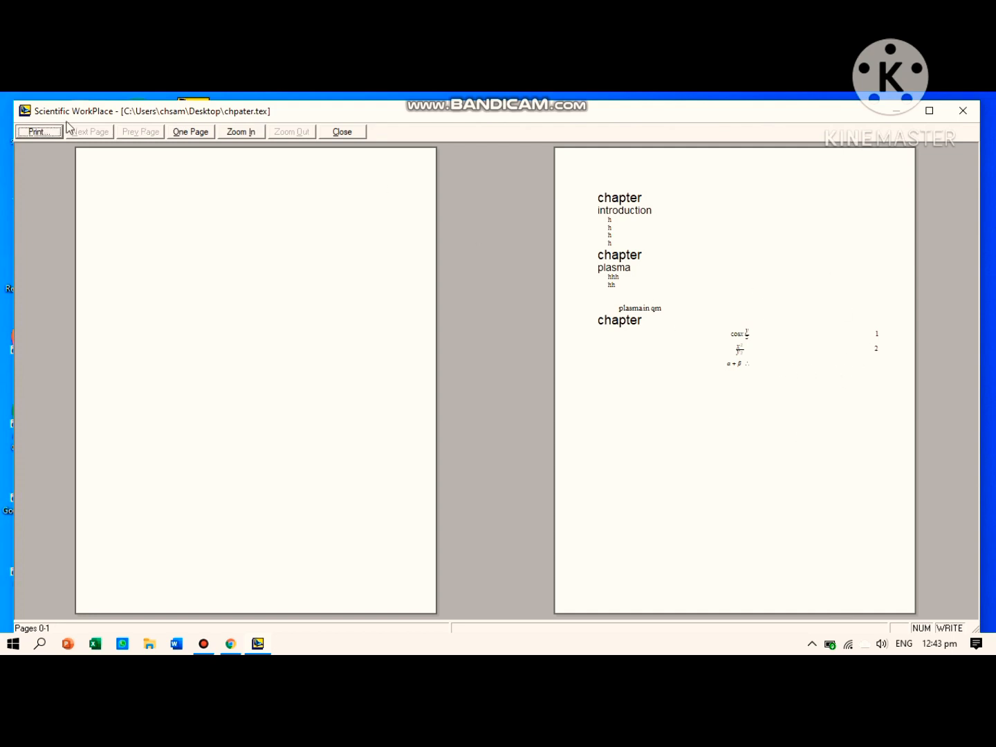
{"action": "left_click", "coordinate": [341, 133]}
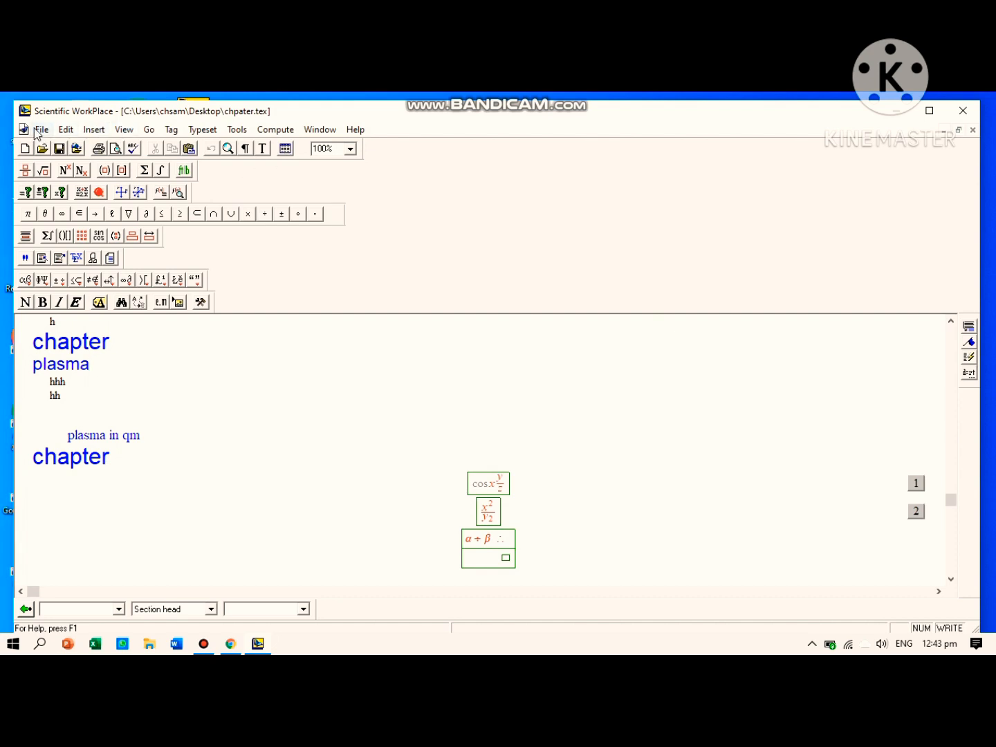
Step: Spell-check the document from its beginning, skipping all occurrences of h, hhh, hh and qm
{"action": "left_click", "coordinate": [98, 131]}
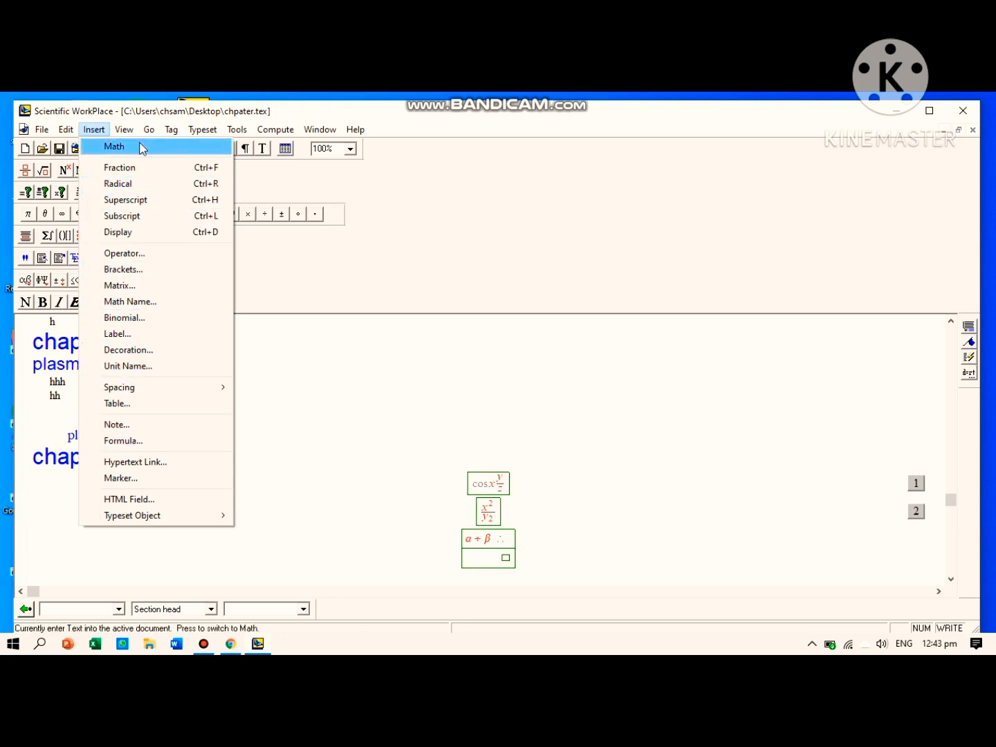
{"action": "mouse_move", "coordinate": [126, 131]}
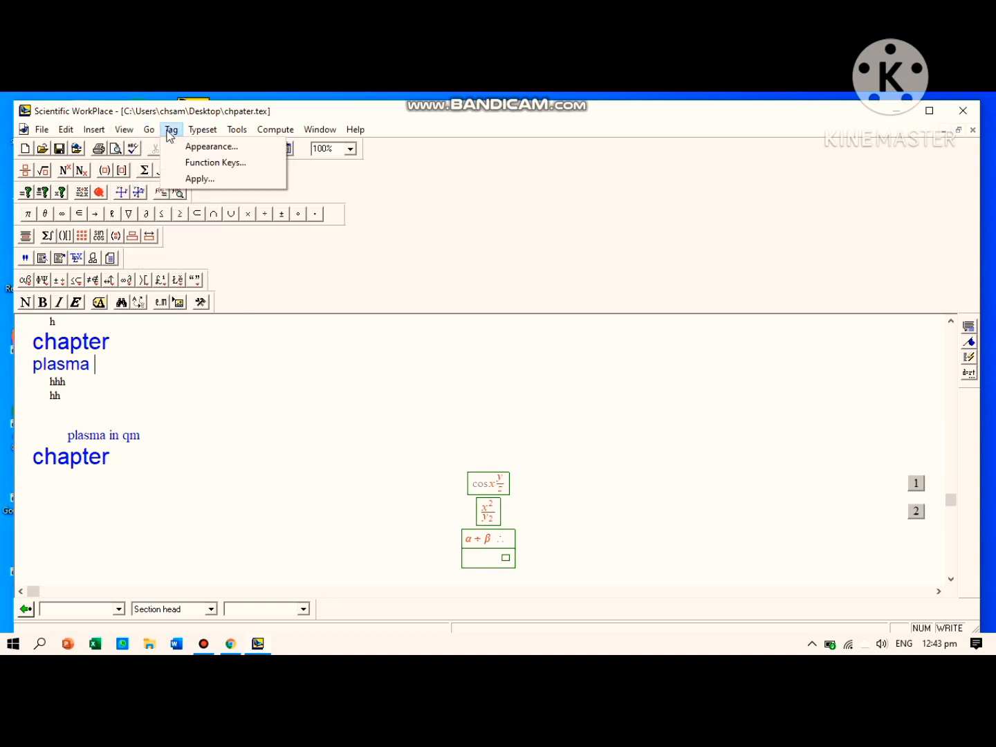
{"action": "mouse_move", "coordinate": [202, 135]}
{"action": "mouse_move", "coordinate": [236, 134]}
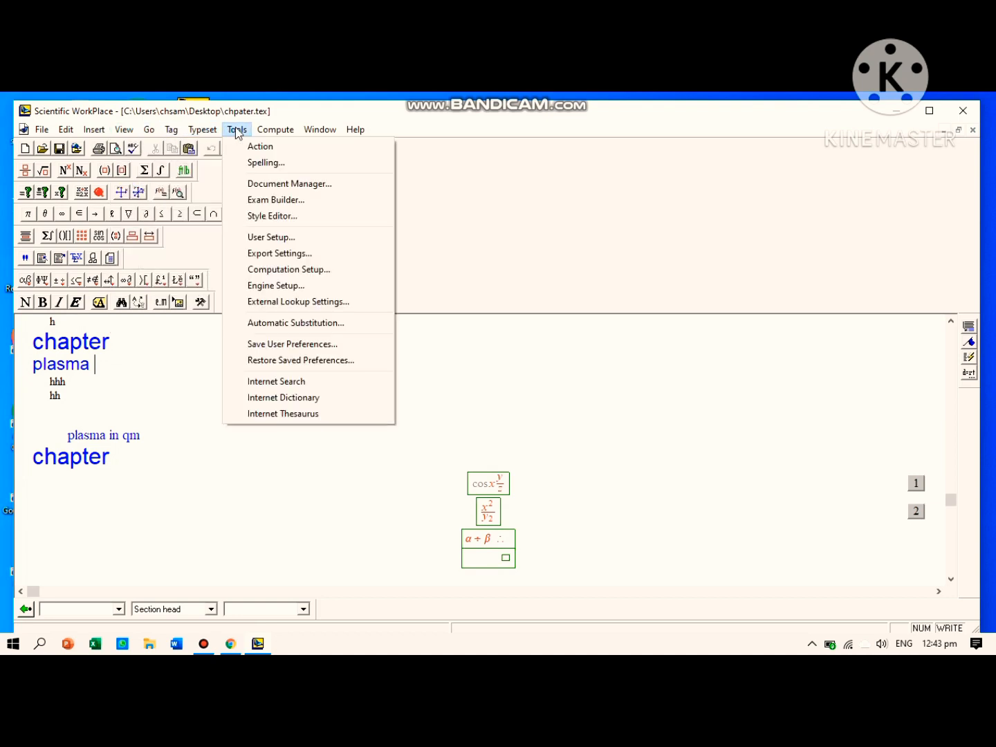
{"action": "left_click", "coordinate": [266, 166]}
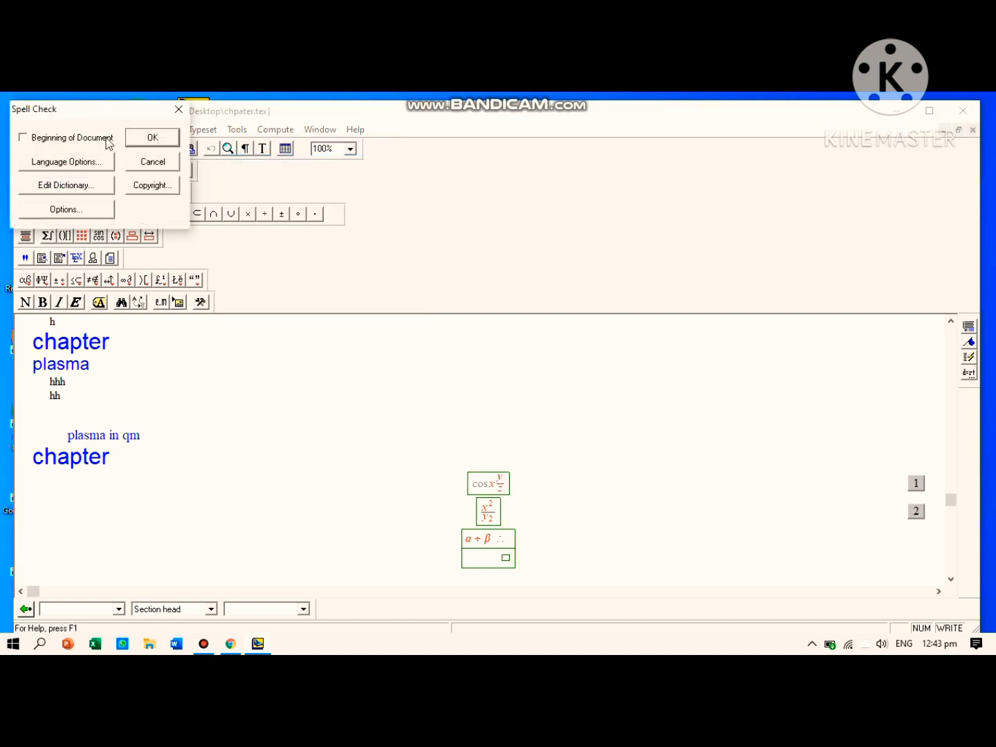
{"action": "left_click", "coordinate": [23, 136]}
{"action": "left_click", "coordinate": [152, 138]}
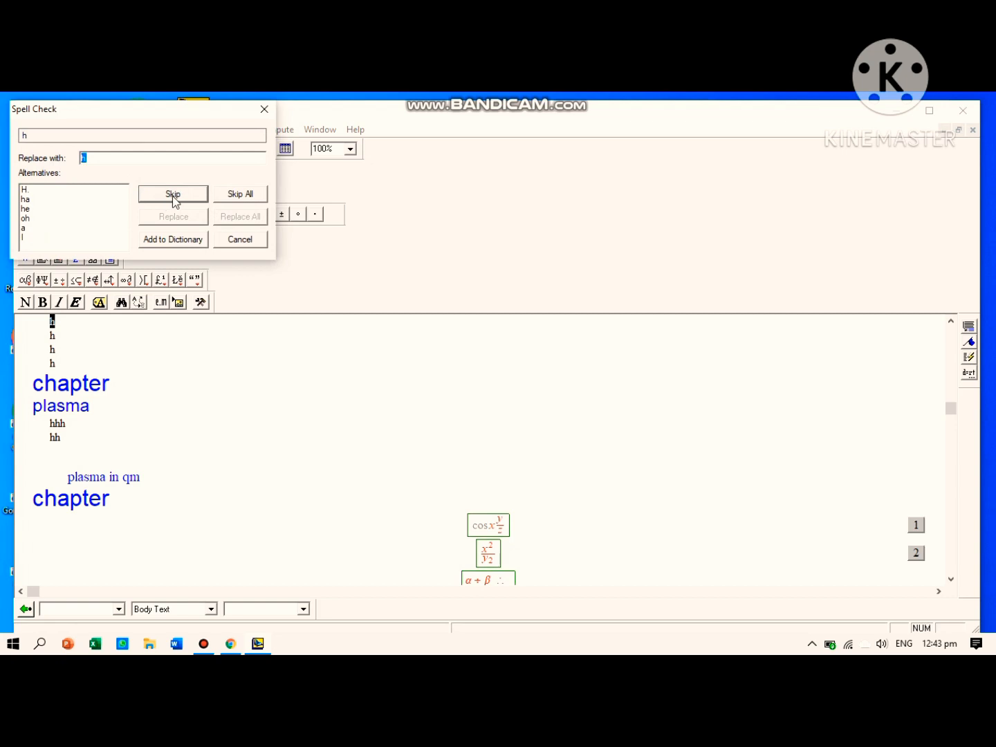
{"action": "left_click", "coordinate": [241, 196]}
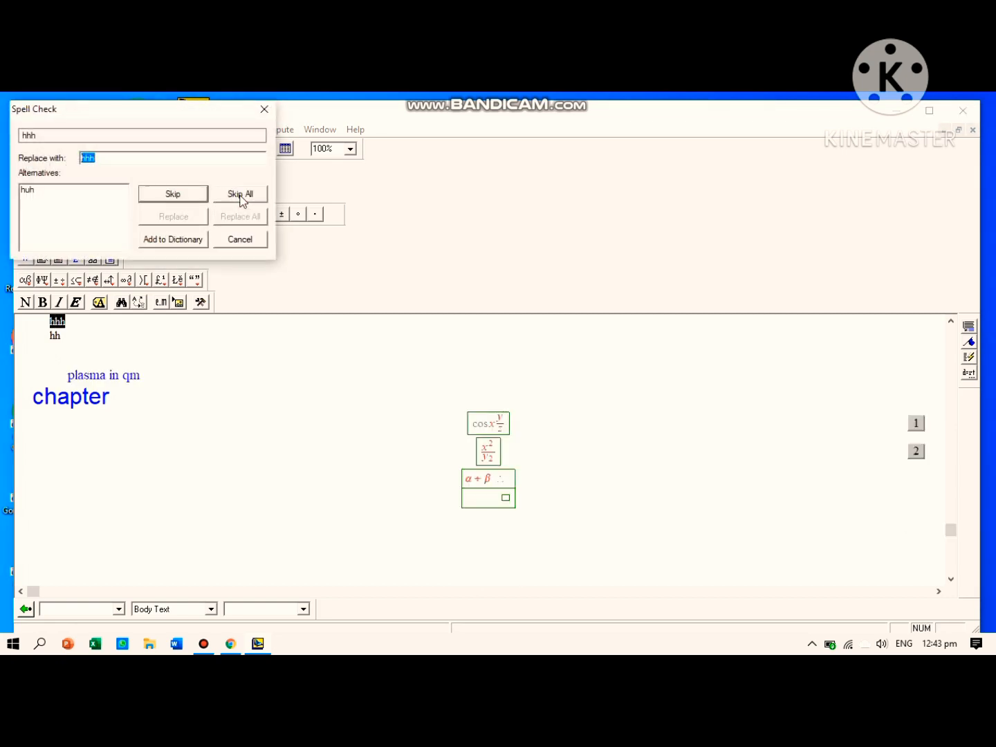
{"action": "left_click", "coordinate": [241, 196]}
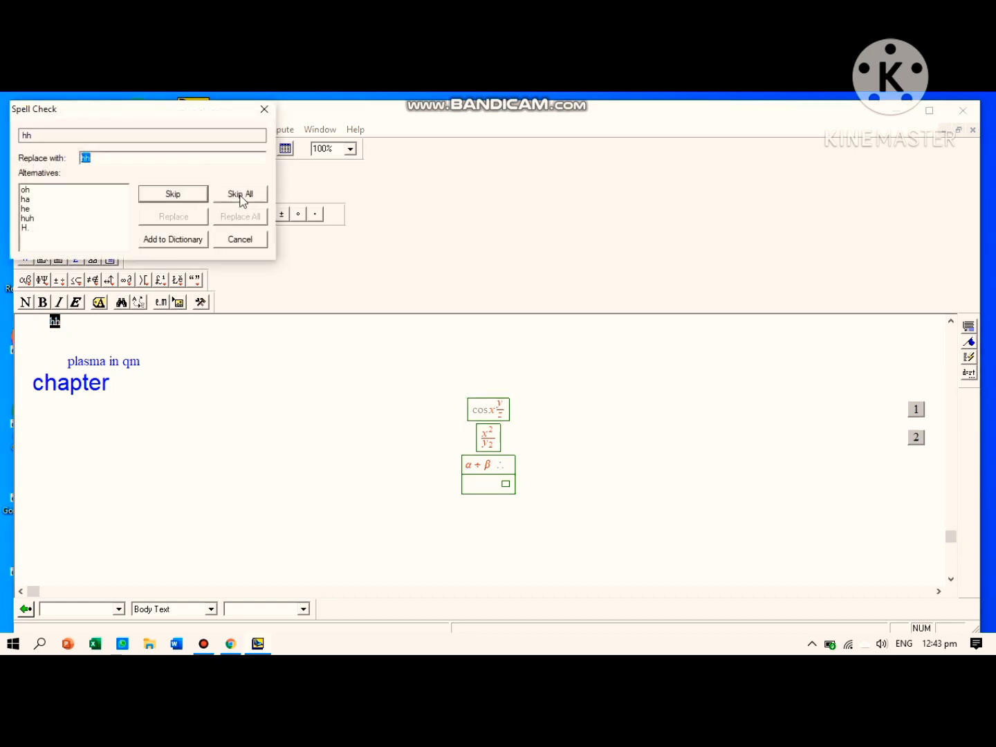
{"action": "left_click", "coordinate": [241, 196]}
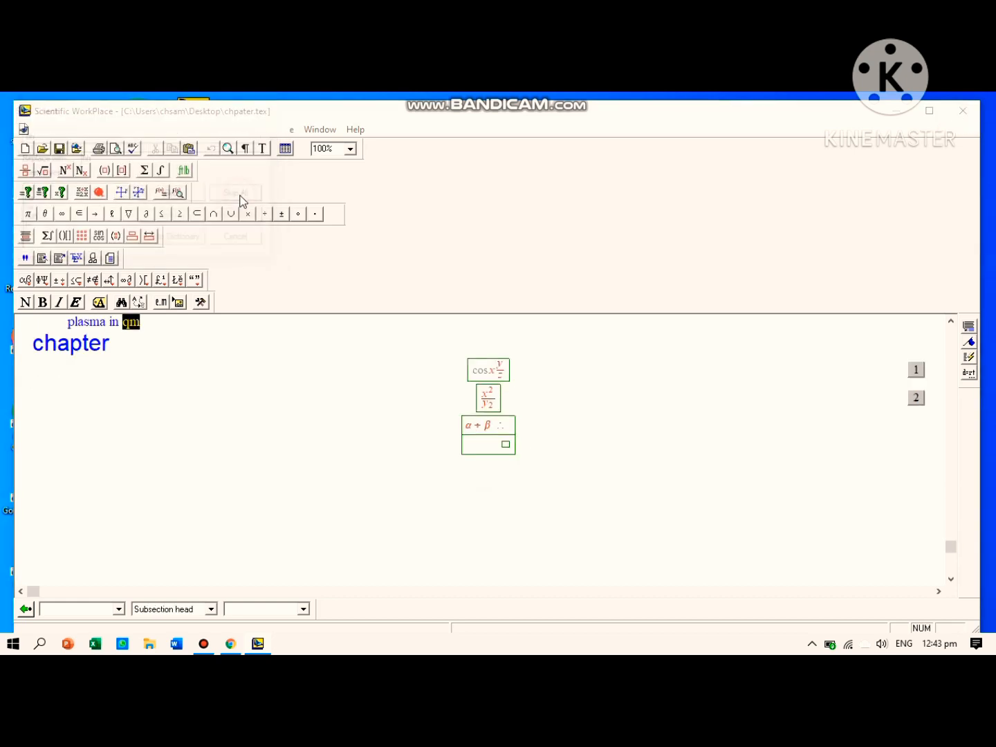
{"action": "left_click", "coordinate": [241, 197]}
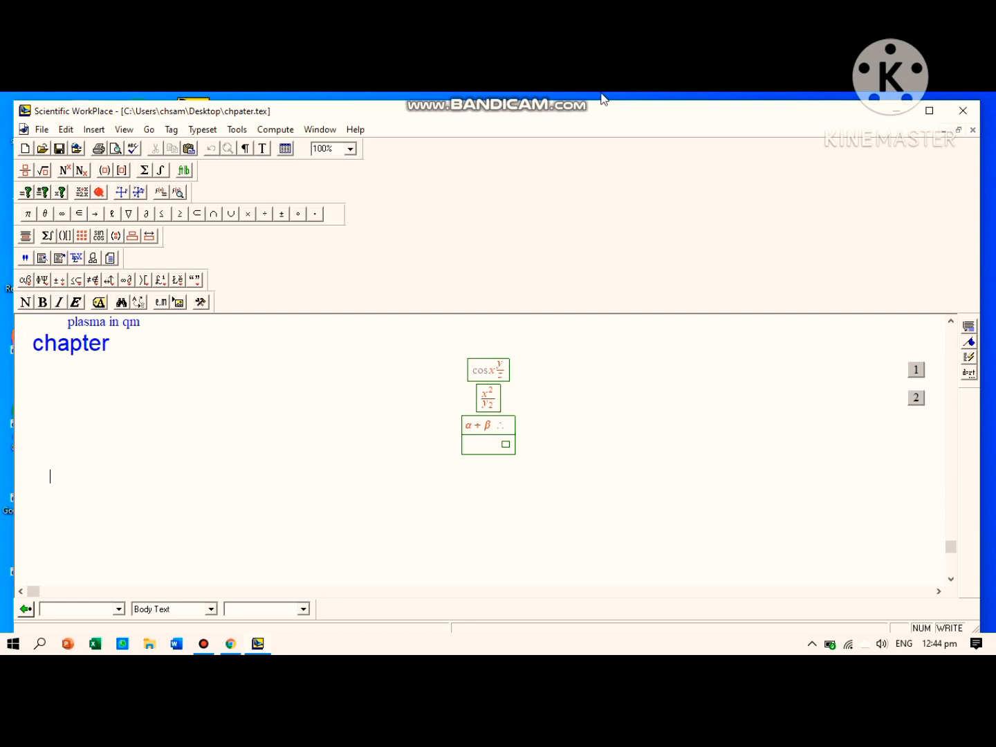
Step: Minimize the document window to show the saved file on the desktop
{"action": "left_click", "coordinate": [897, 112]}
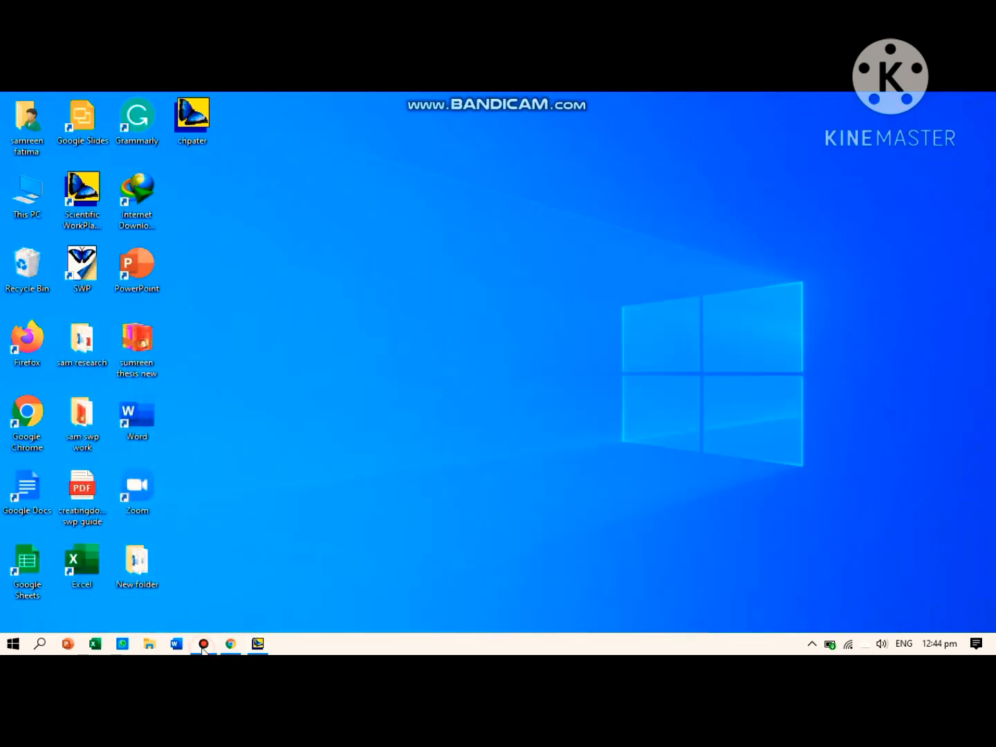